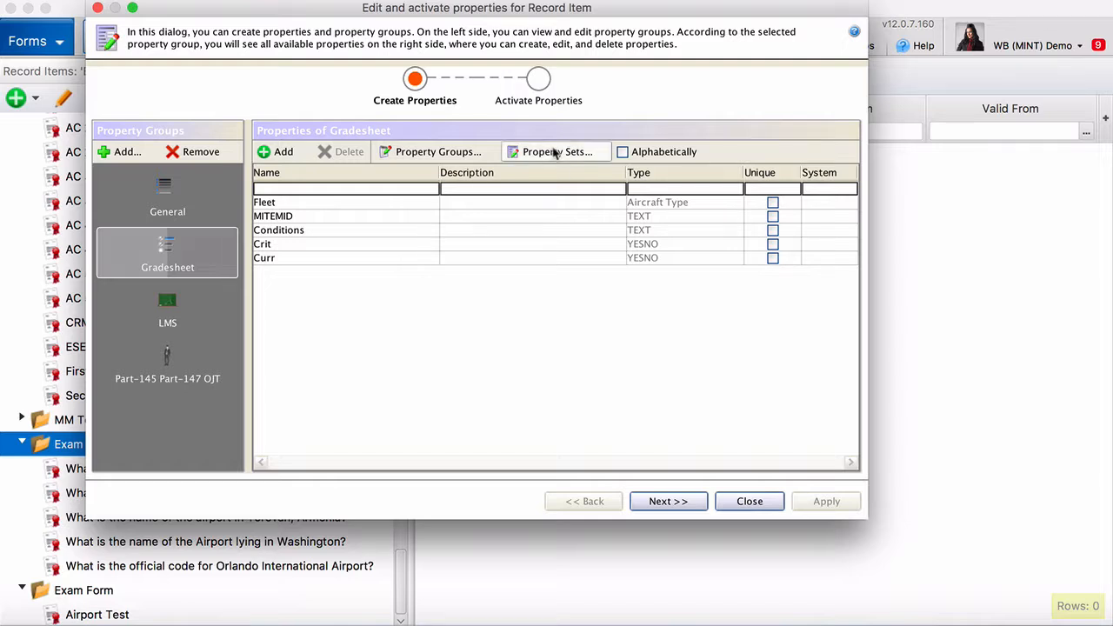
Open the Edit Property Sets dialog from the Edit and activate properties window with Property Sets...
click(555, 153)
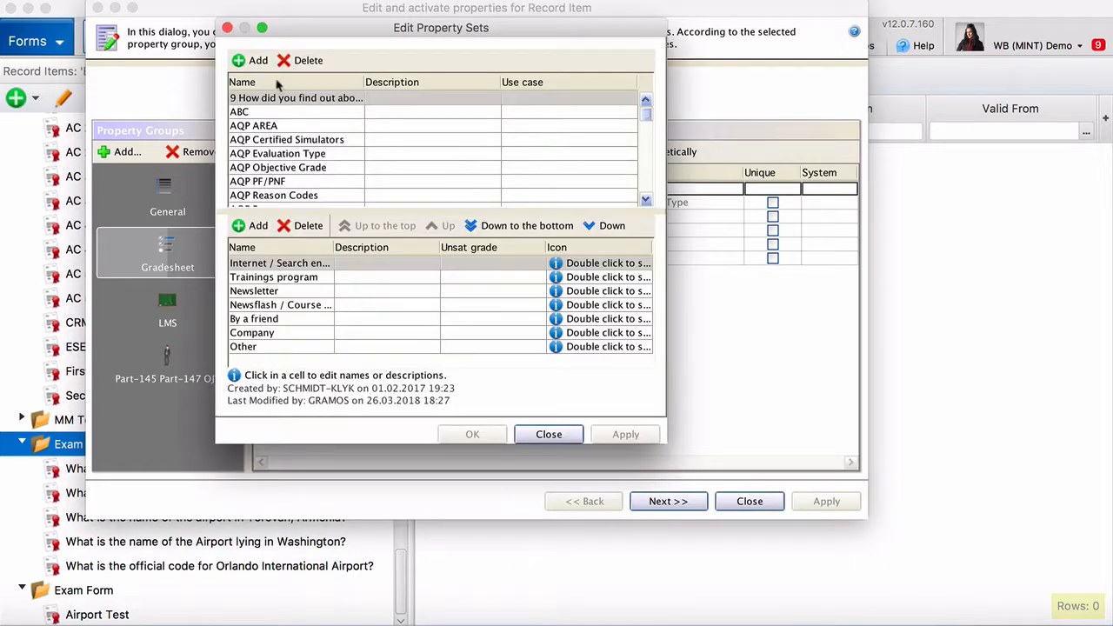
Add a new property set named Answer ABCD and give it four answer elements
click(257, 61)
click(281, 198)
triple_click(281, 198)
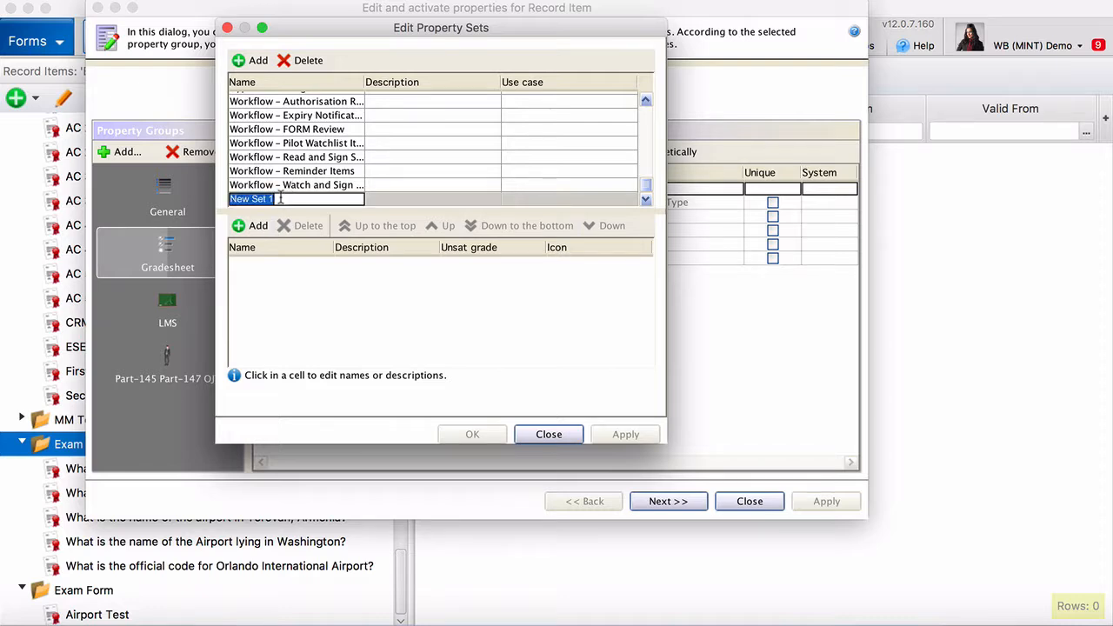
text(Answer ABCD)
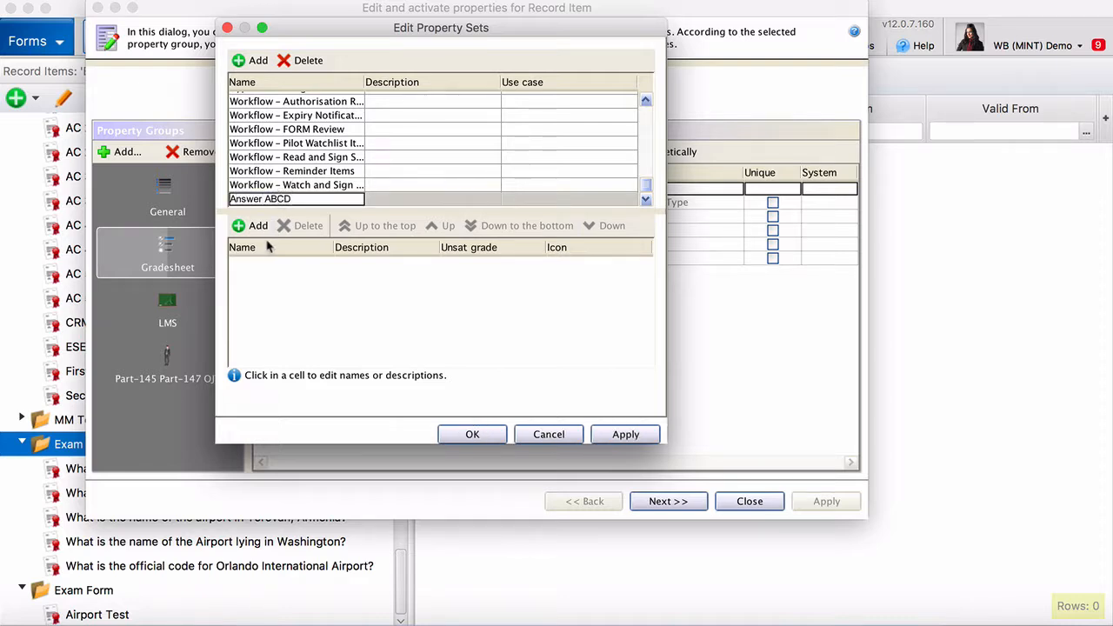
click(256, 226)
click(256, 225)
click(257, 225)
click(256, 225)
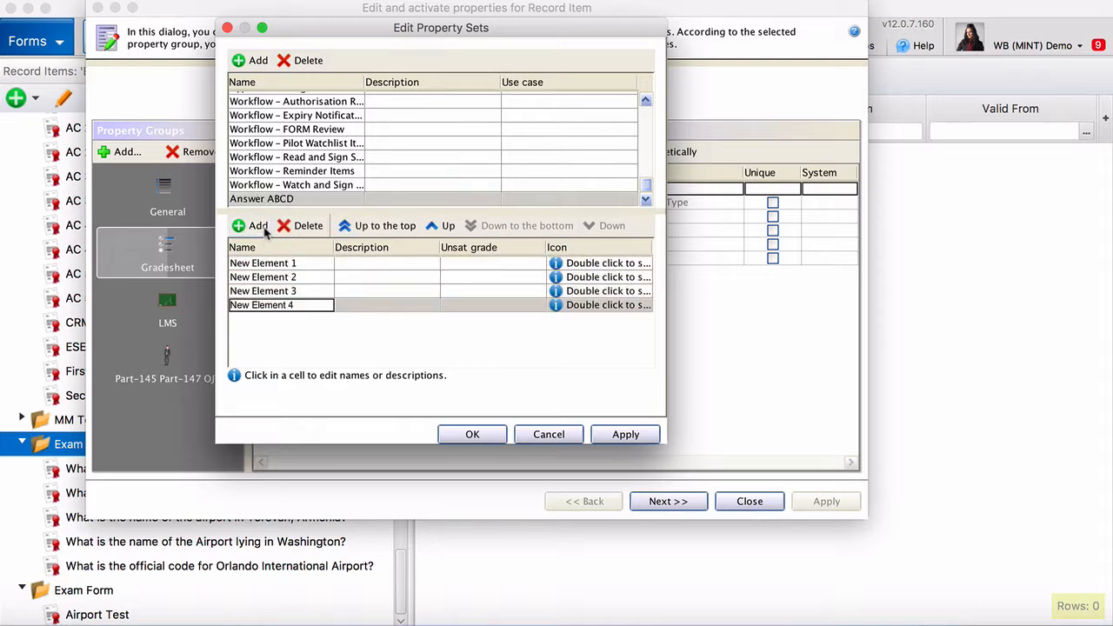
Name the set's four elements A, B, C and D, then confirm with OK
click(272, 267)
triple_click(272, 266)
text(A)
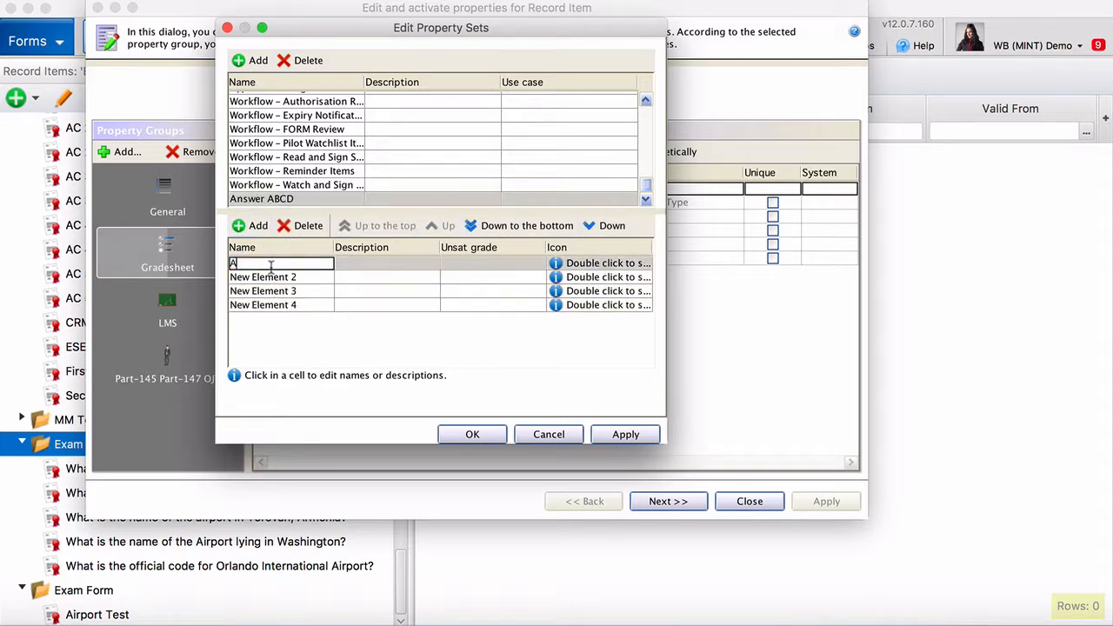
double_click(269, 289)
triple_click(268, 279)
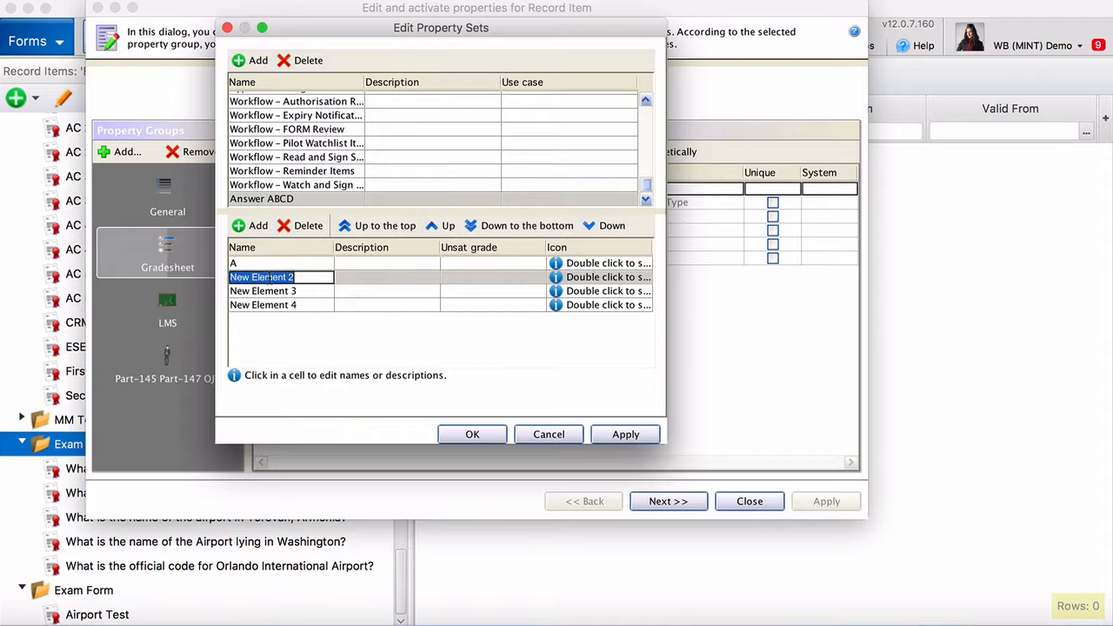
text(B)
double_click(273, 292)
triple_click(274, 292)
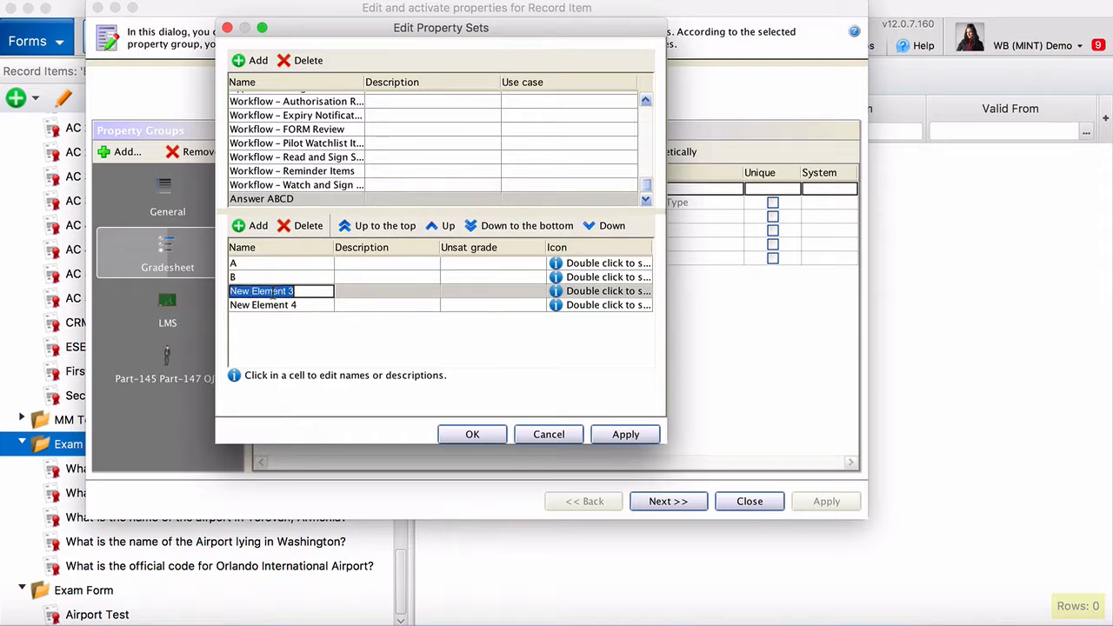
text(C)
double_click(270, 305)
triple_click(270, 305)
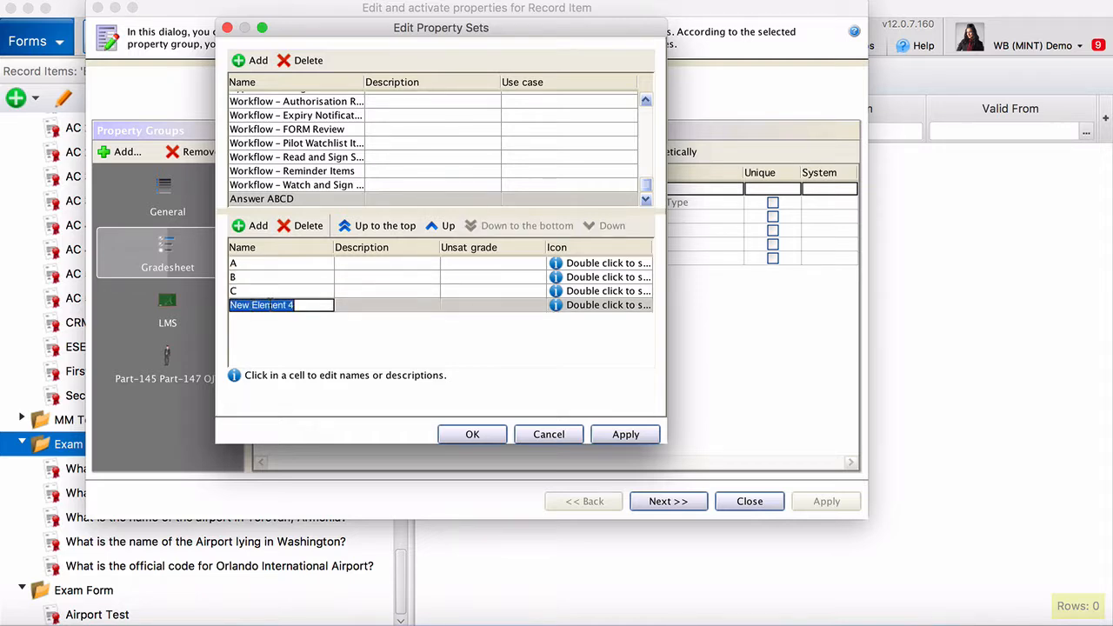
text(D)
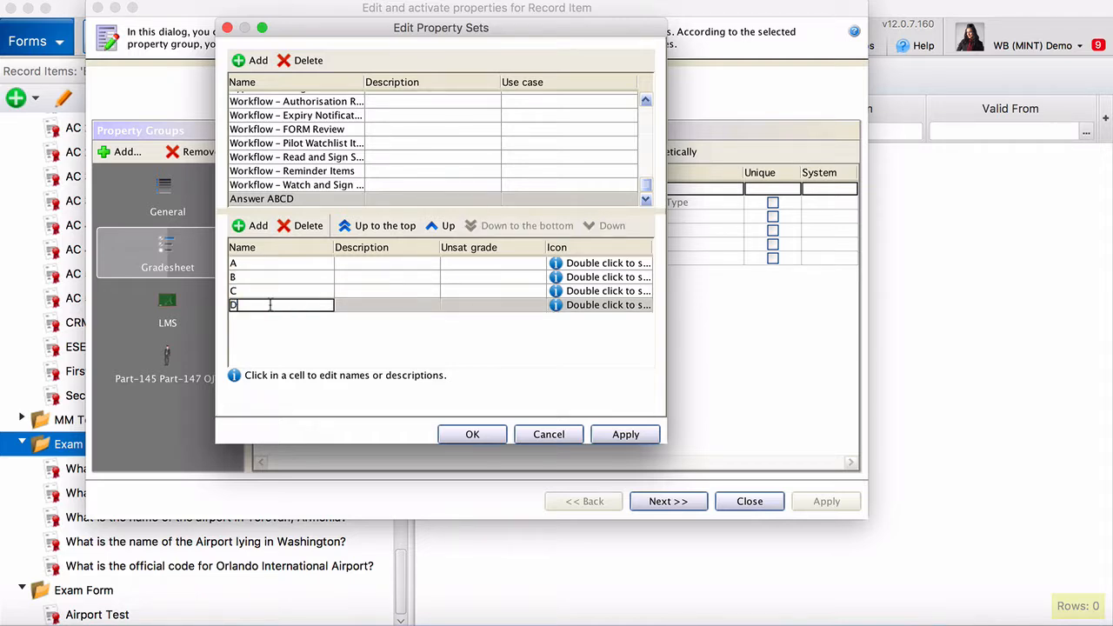
click(485, 439)
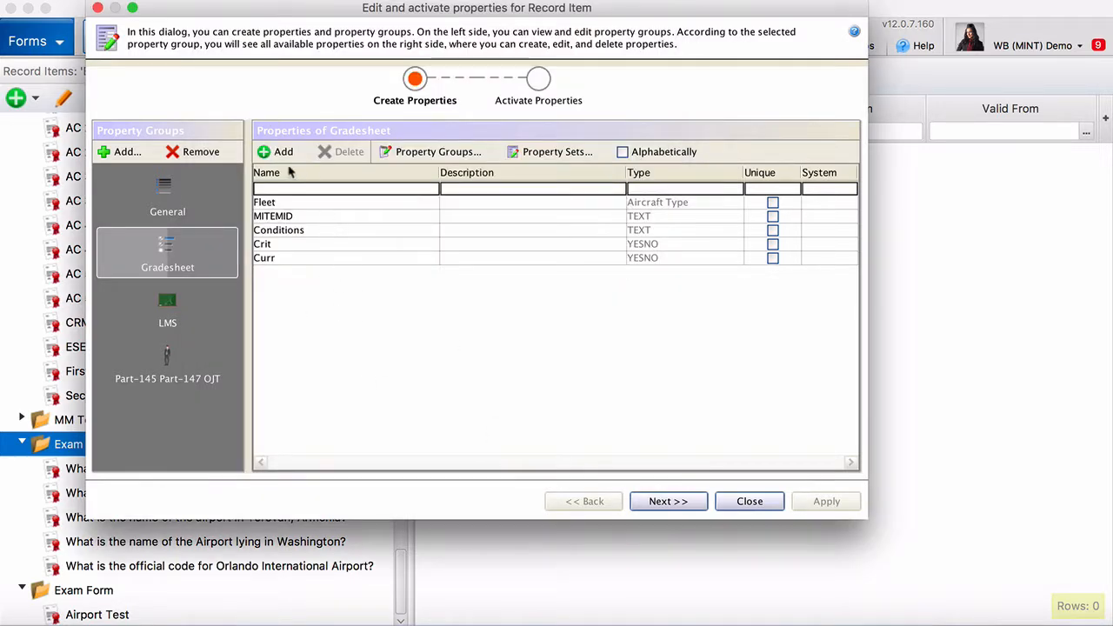
Add four Gradesheet text properties named A, B, C and D
click(284, 152)
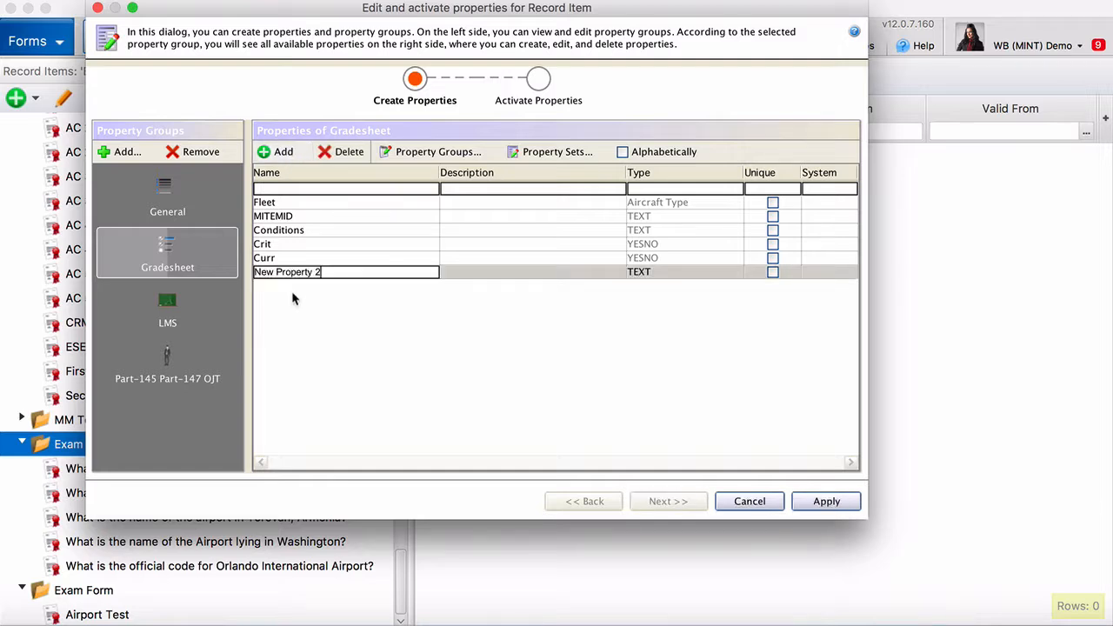
triple_click(302, 274)
text(A)
click(283, 152)
double_click(280, 286)
triple_click(279, 286)
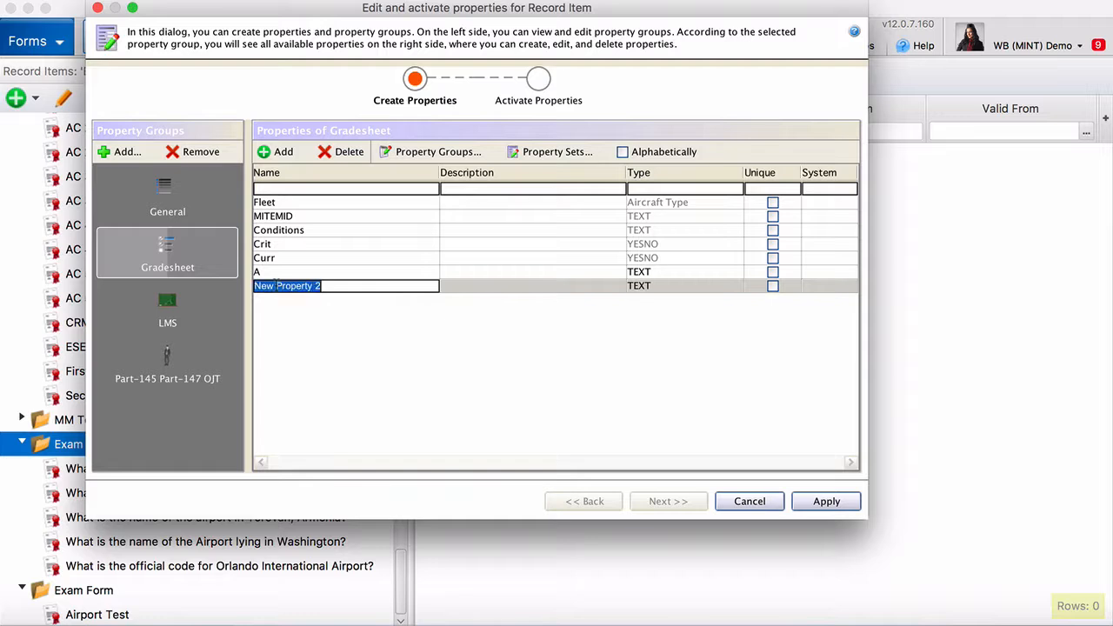
text(B)
click(283, 153)
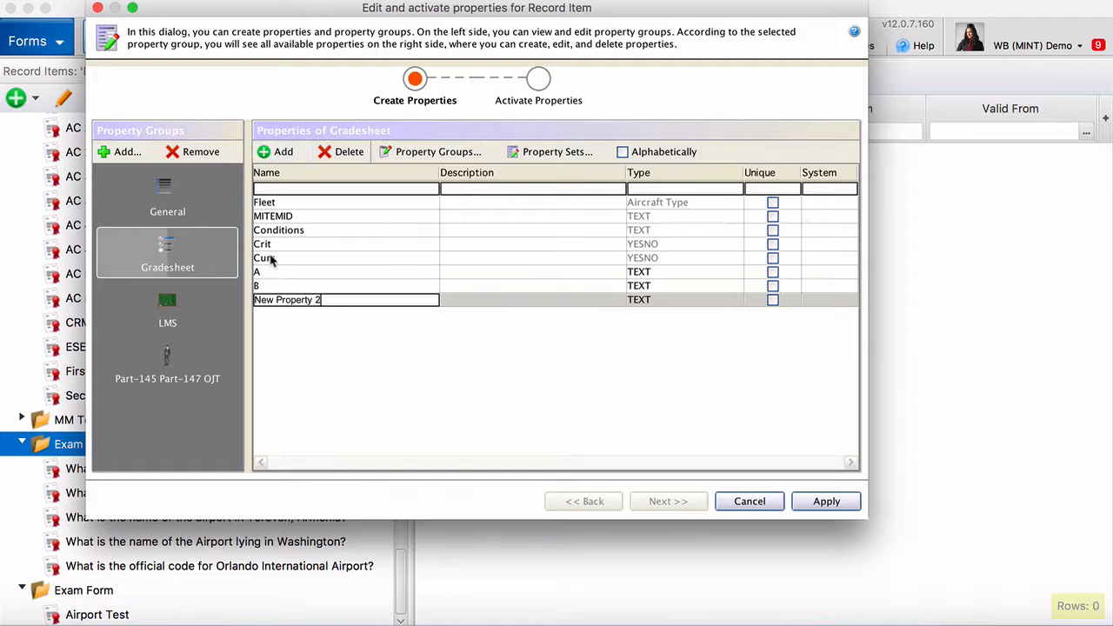
triple_click(275, 299)
text(C)
click(276, 152)
triple_click(275, 315)
text(D)
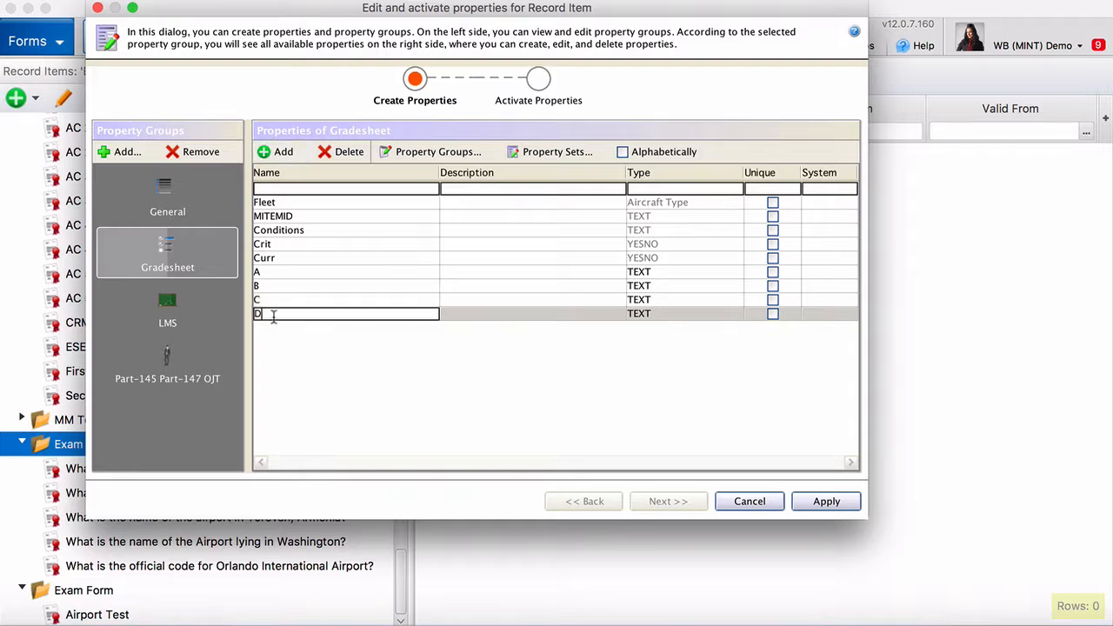
Add a Correct Answer property of type Answer ABCD and apply the changes
click(278, 152)
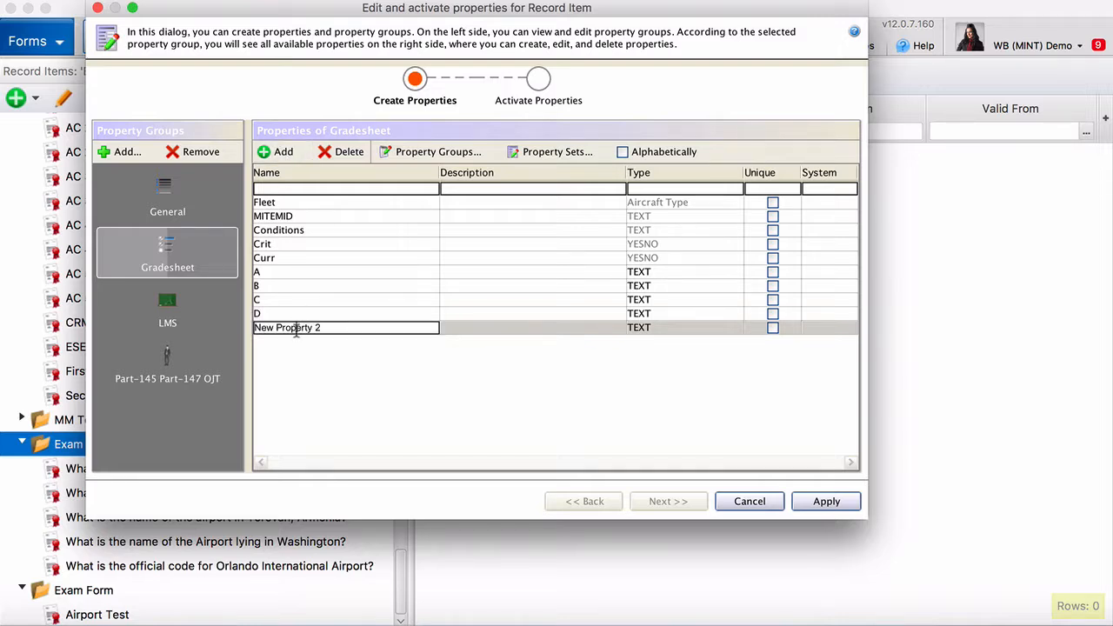
triple_click(296, 328)
text(Correct Answer)
click(647, 330)
scroll(654, 369, up, 15)
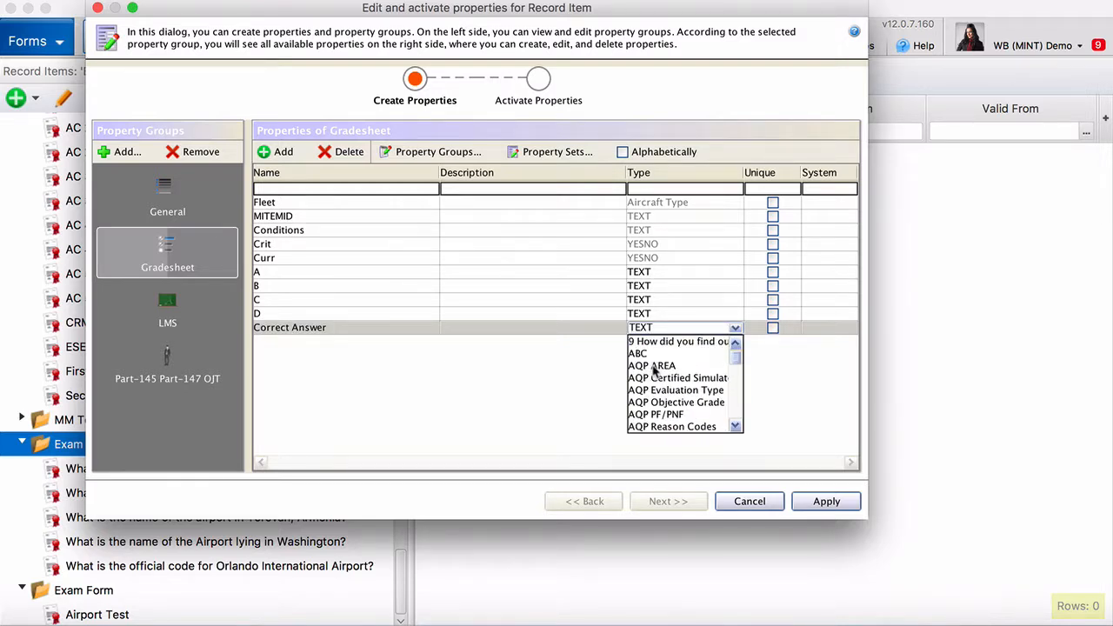
scroll(653, 369, down, 5)
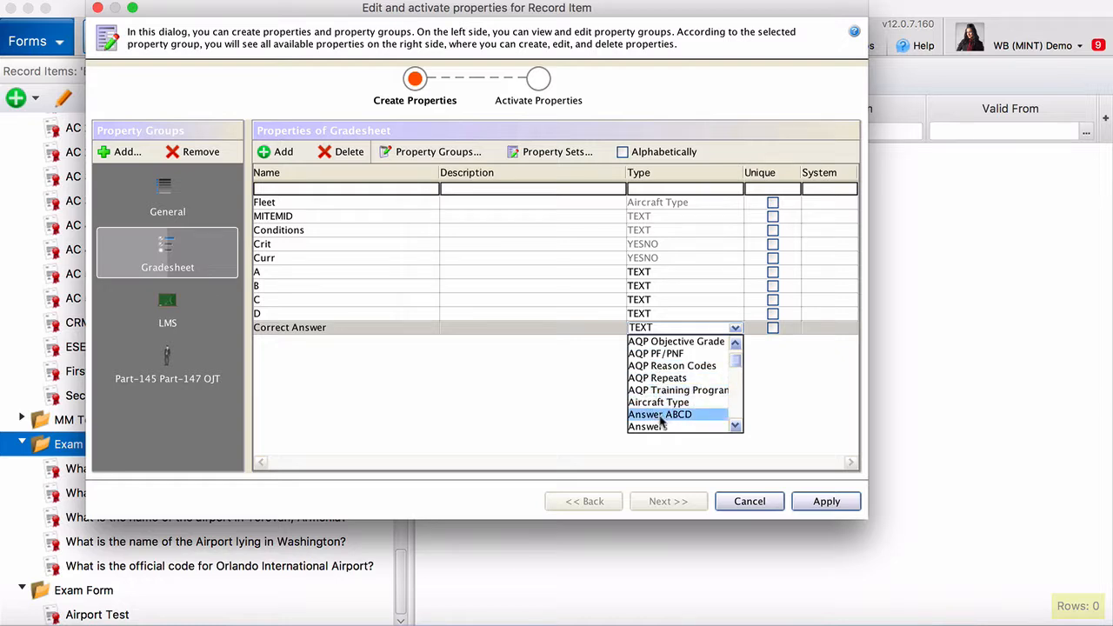
click(660, 417)
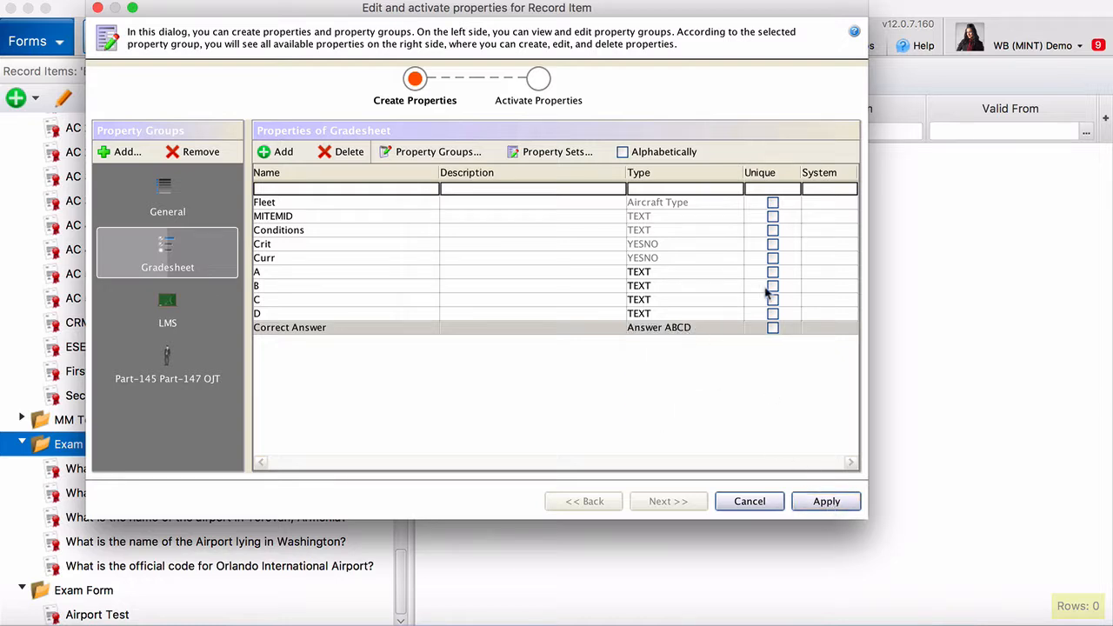
click(822, 502)
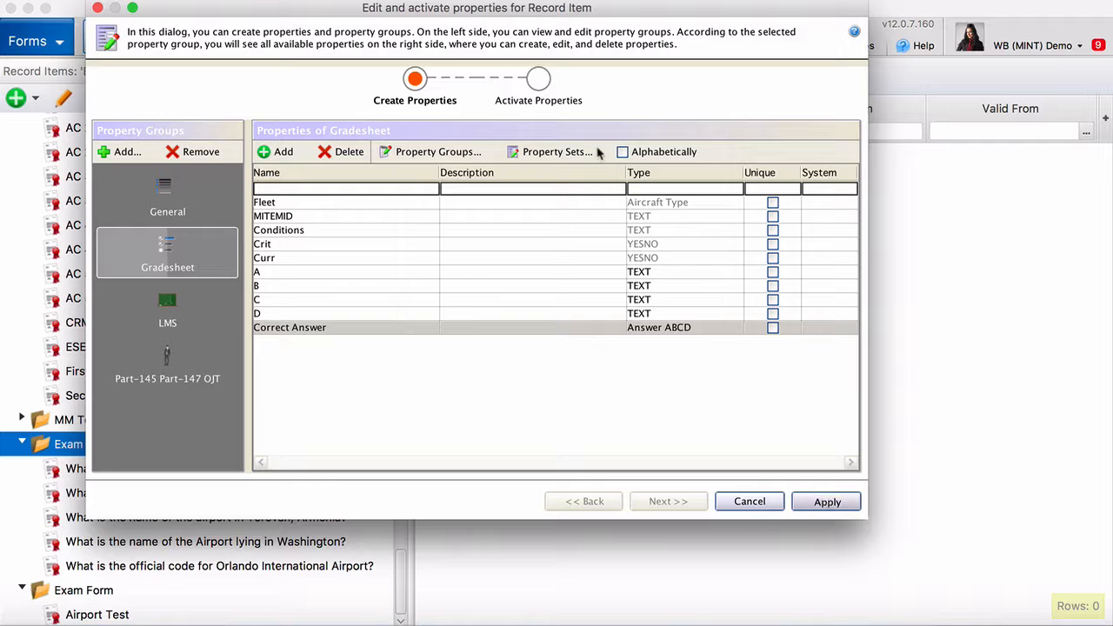
Select properties A through Correct Answer on the activation page, activate them, apply, and close
click(540, 80)
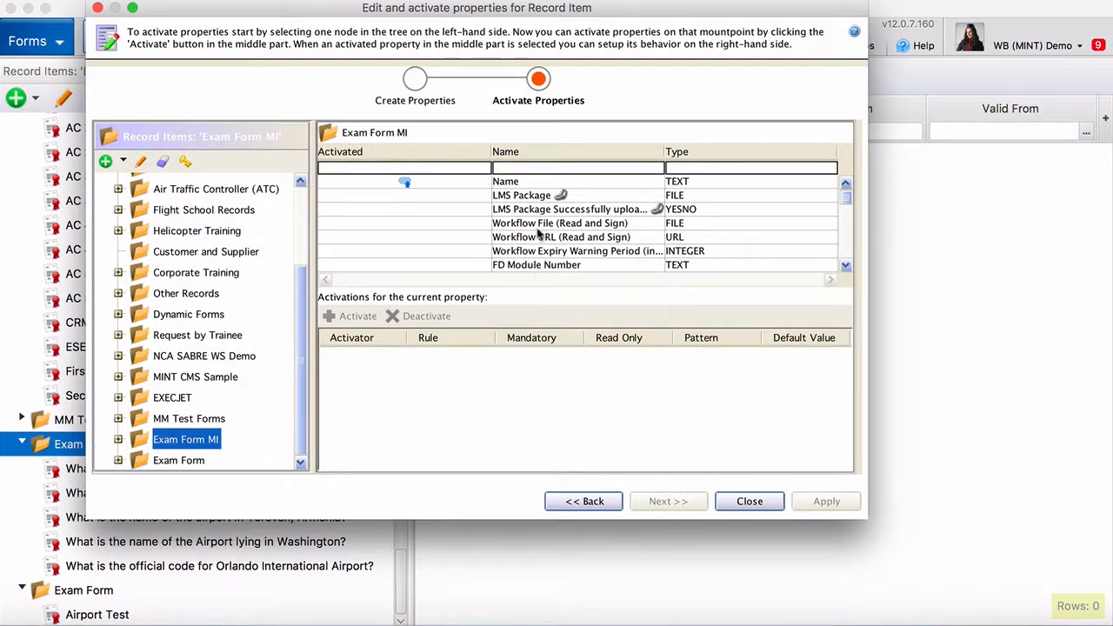
scroll(538, 233, down, 10)
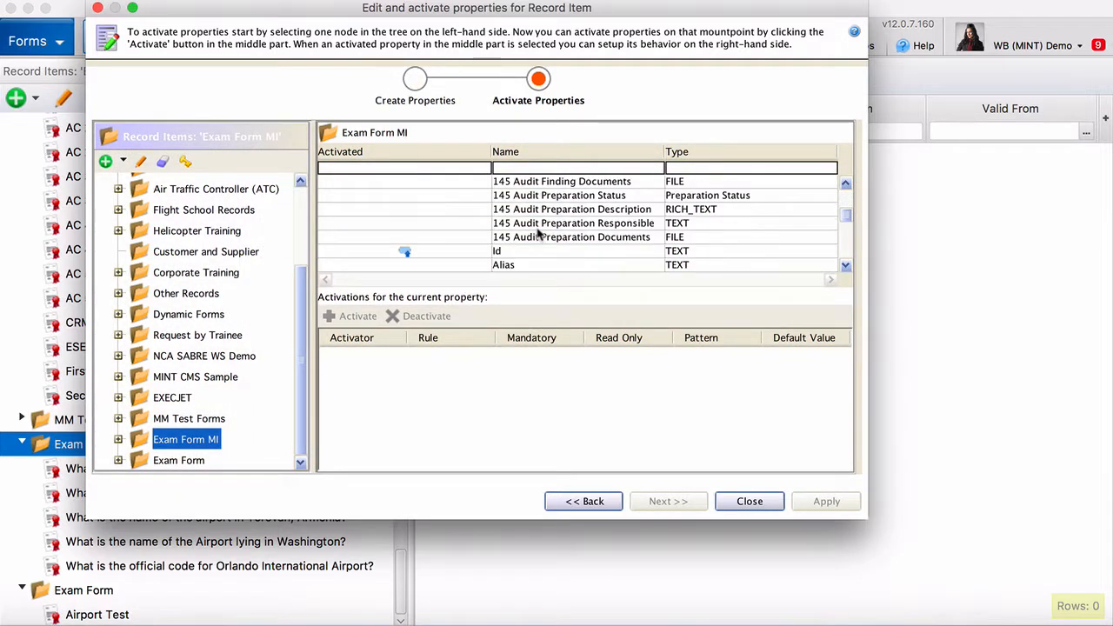
scroll(538, 233, down, 10)
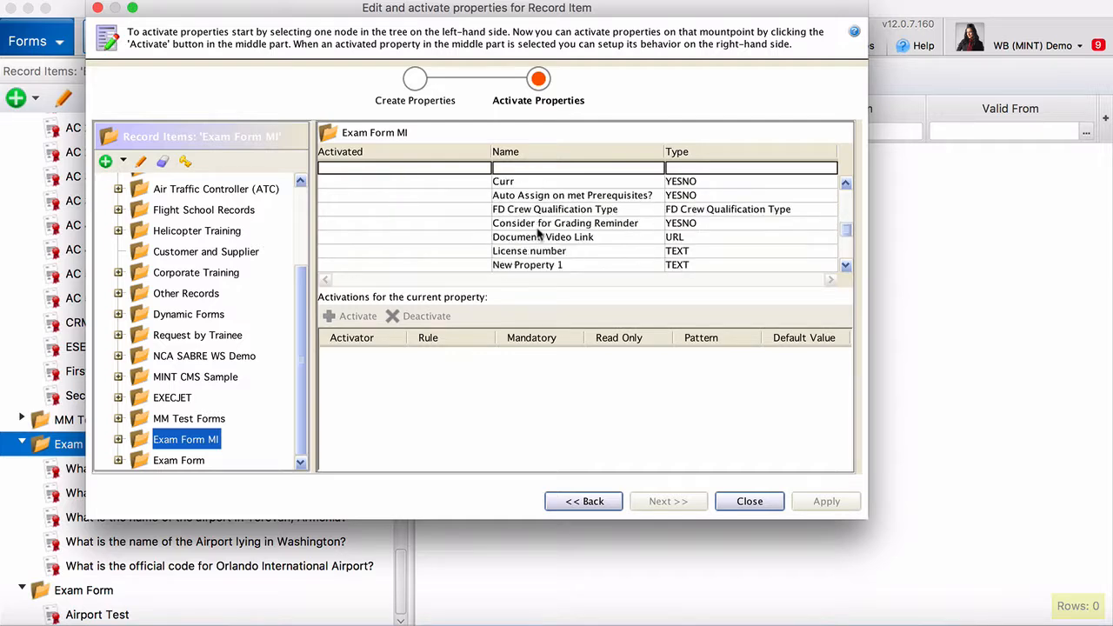
scroll(538, 233, down, 10)
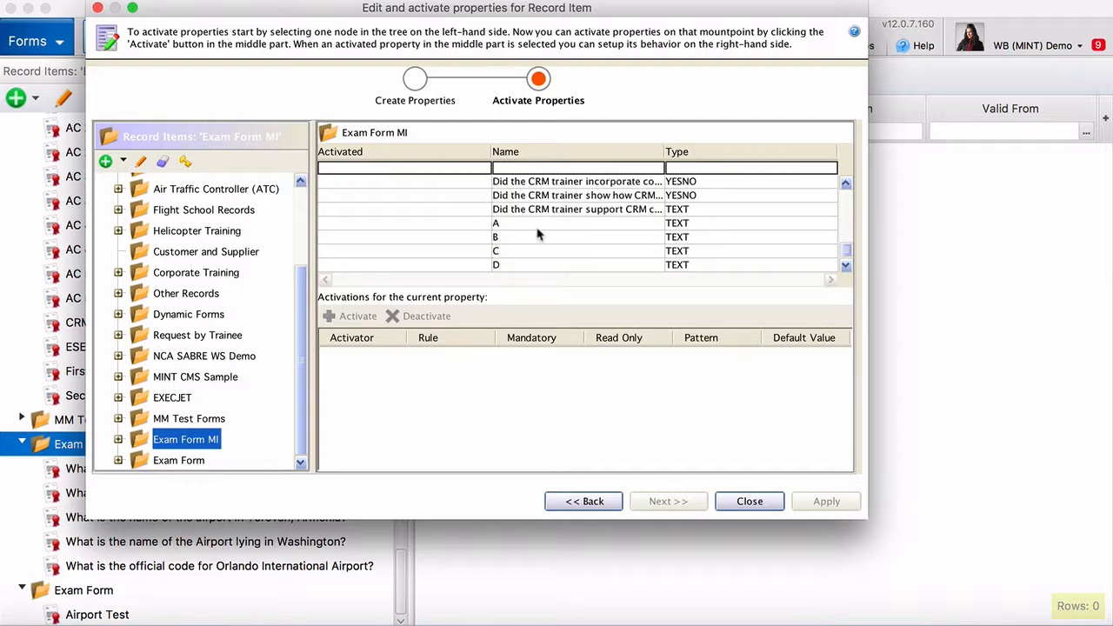
click(534, 210)
shift+click(529, 252)
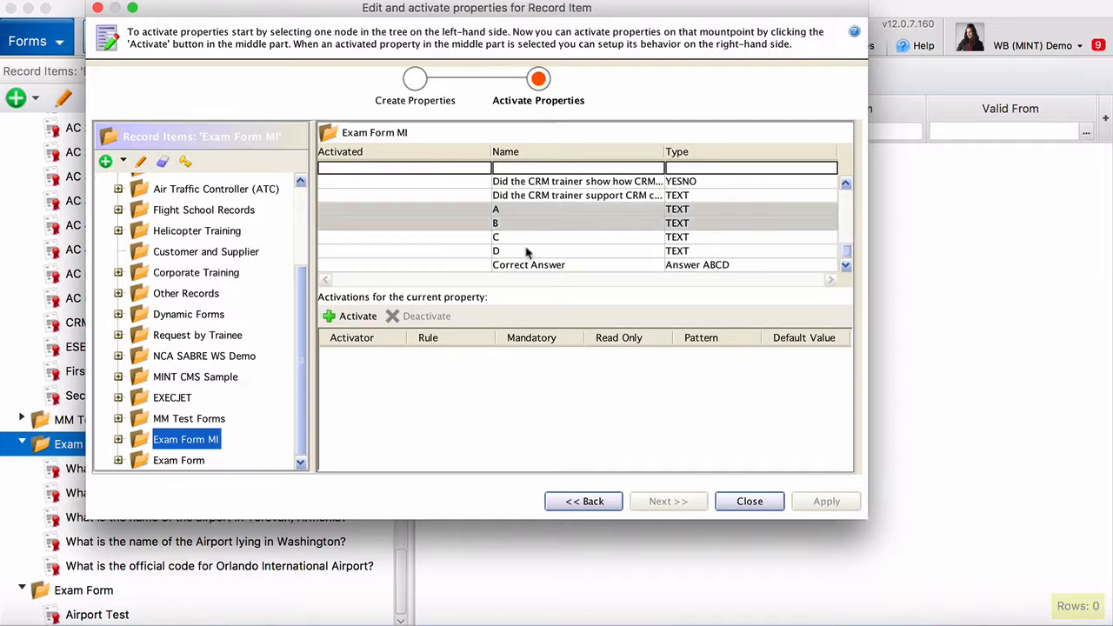
shift+click(524, 267)
click(354, 316)
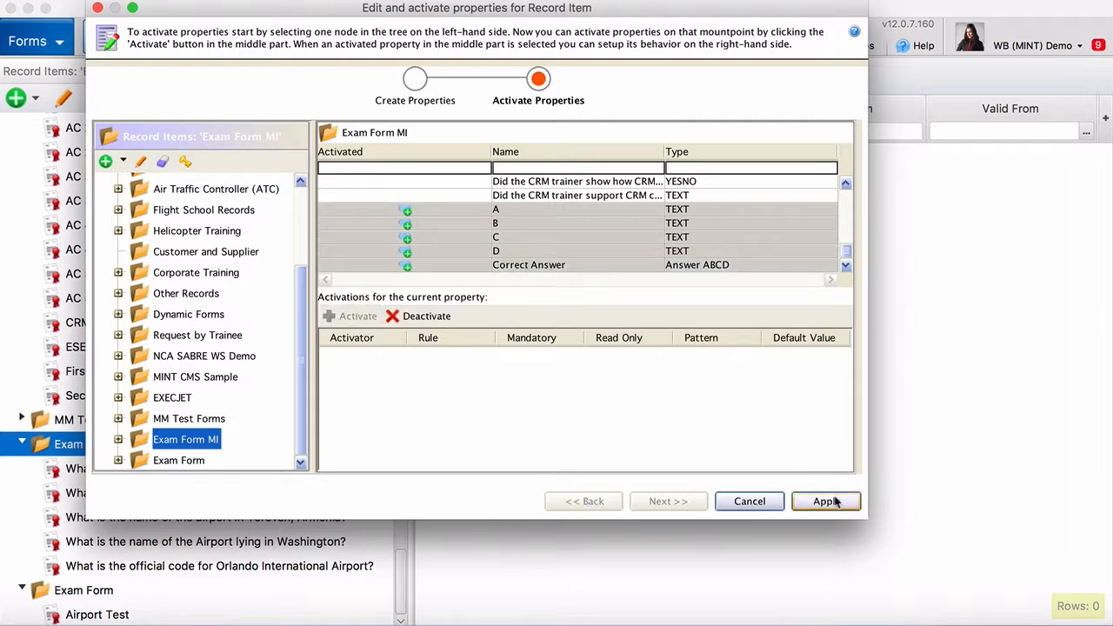
click(843, 502)
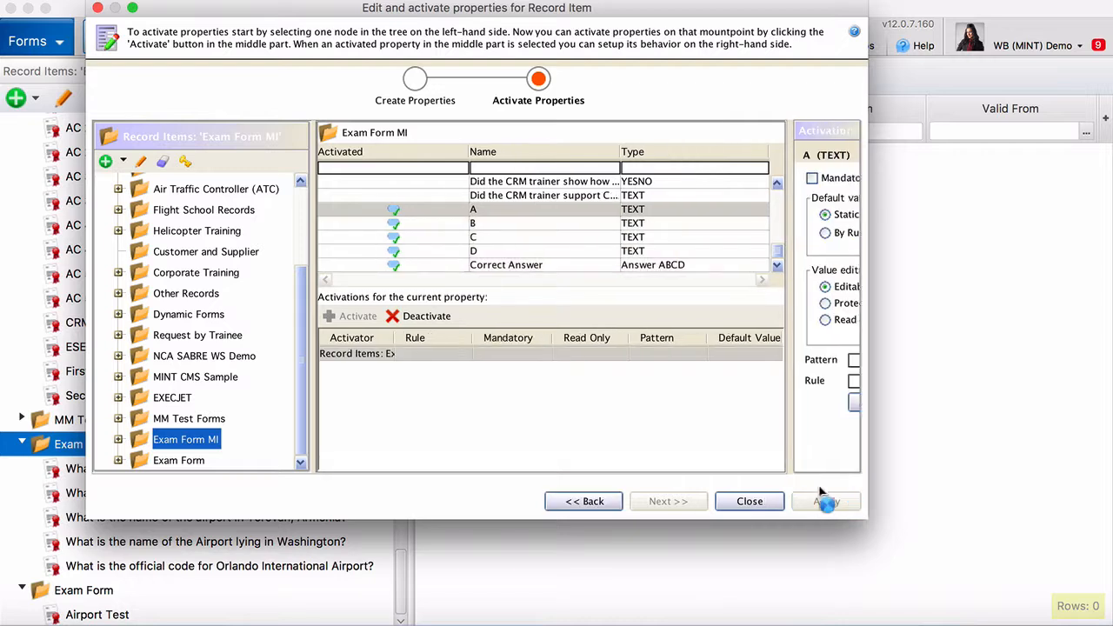
click(769, 502)
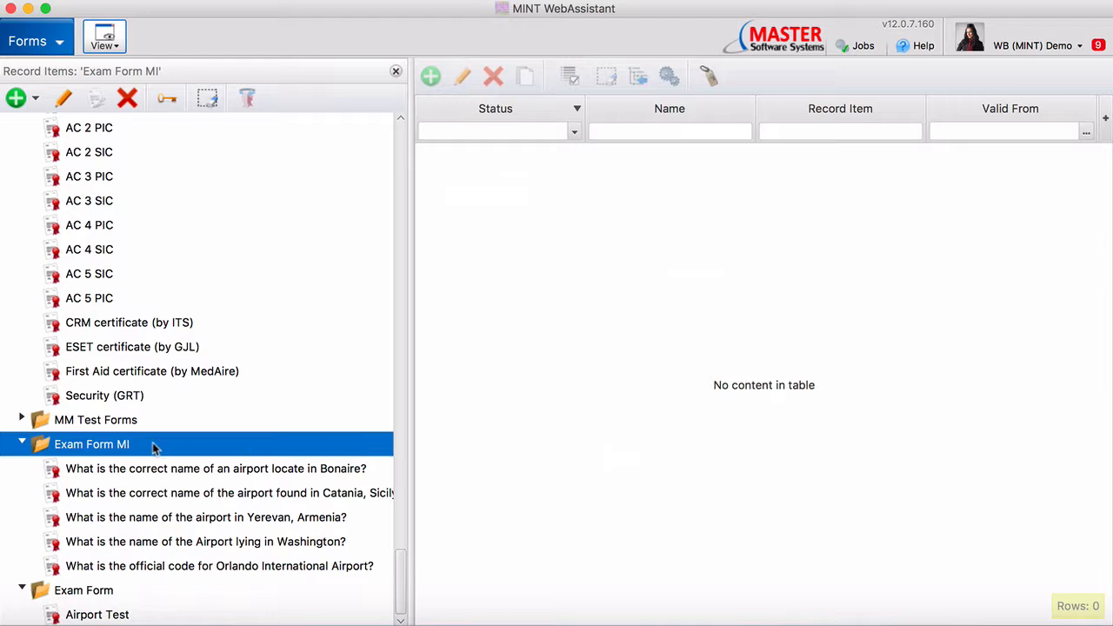
Open Edit Resource Record Item Properties from the Exam Form MI folder's context menu
right_click(137, 449)
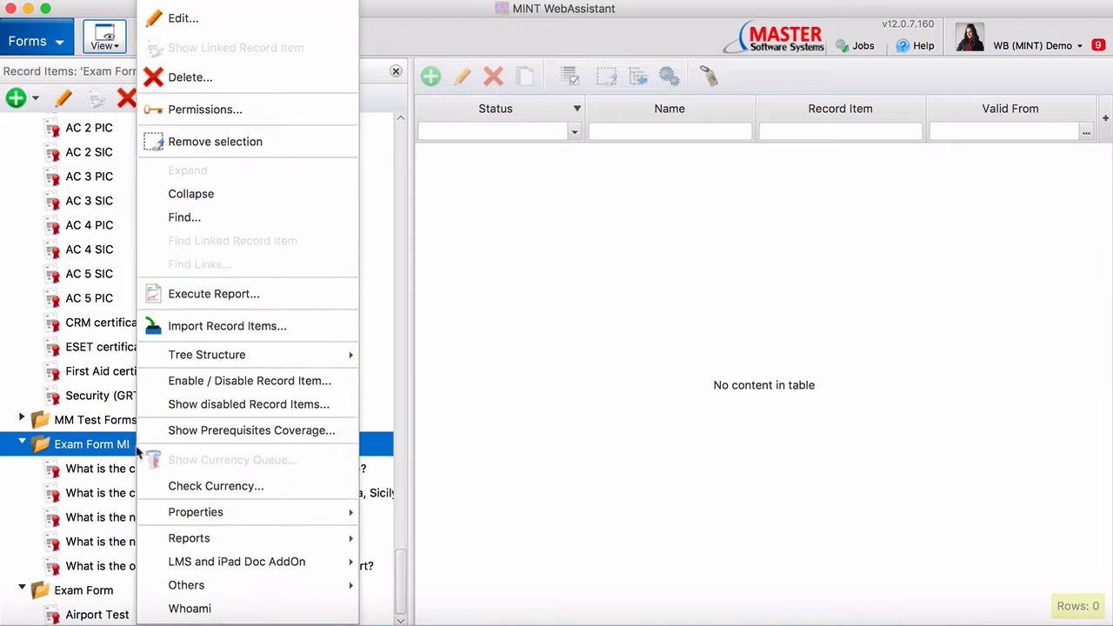
mouse_move(242, 512)
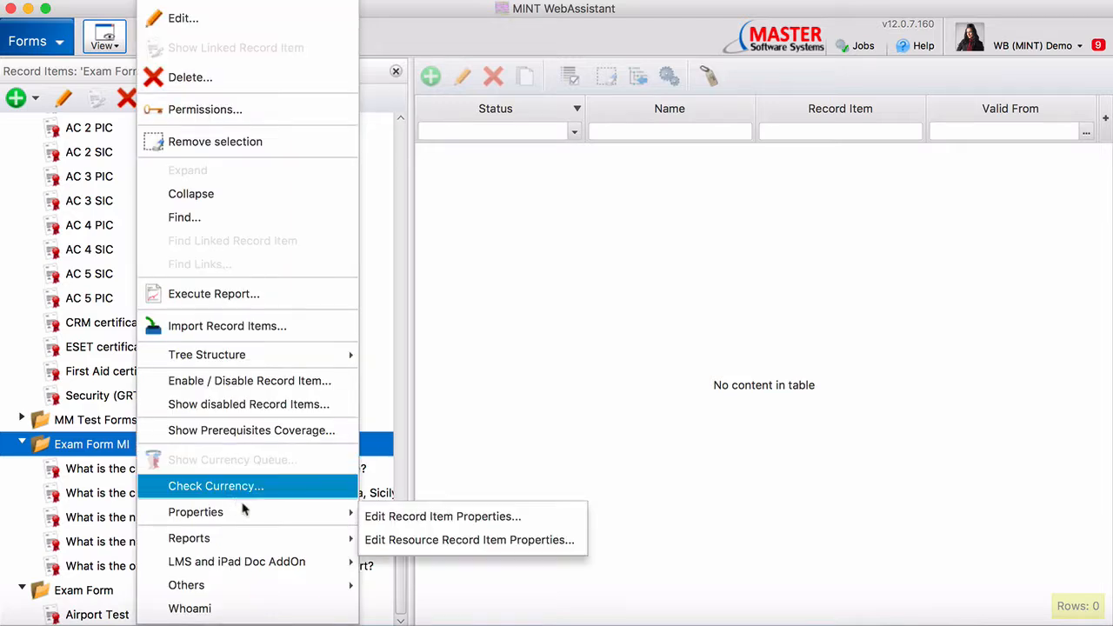
click(396, 540)
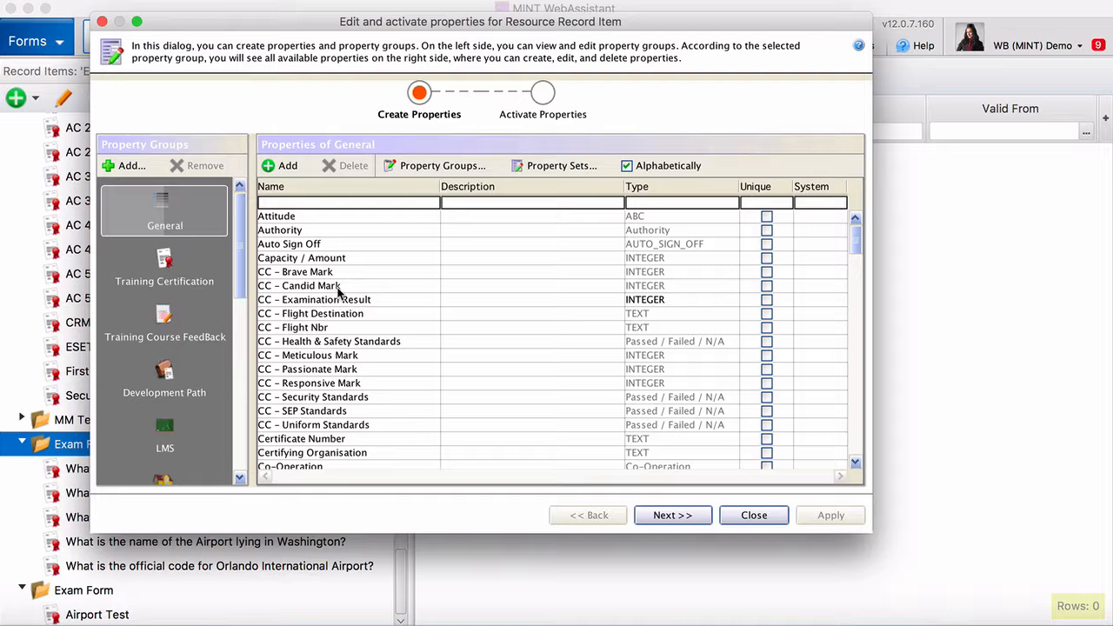
Add a General property named Answer ABCD of type Answer ABCD and apply it
click(287, 167)
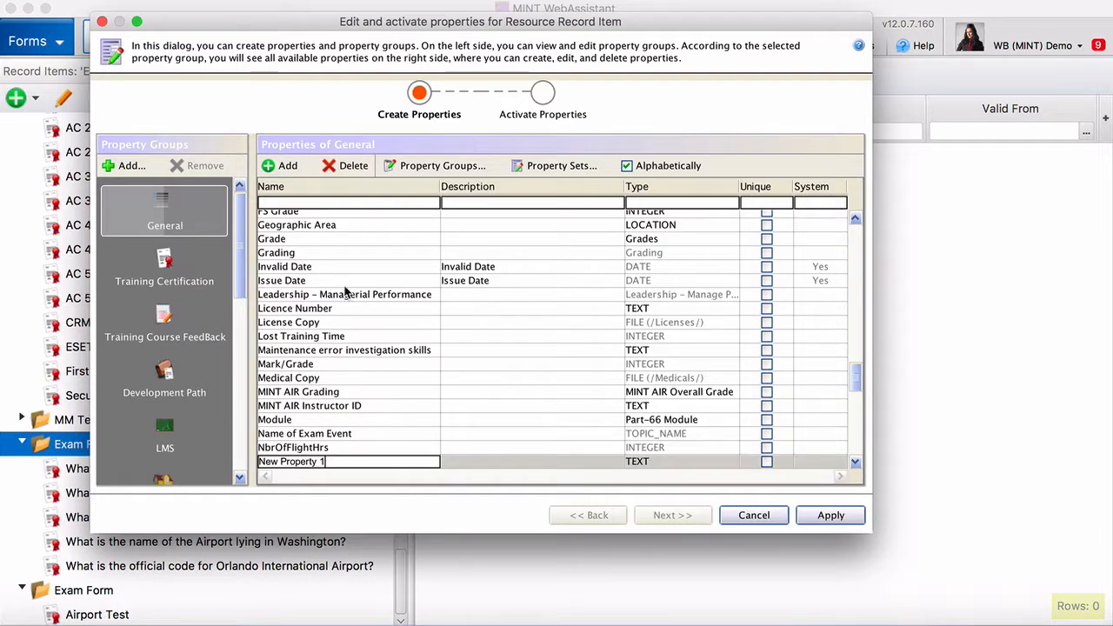
triple_click(332, 460)
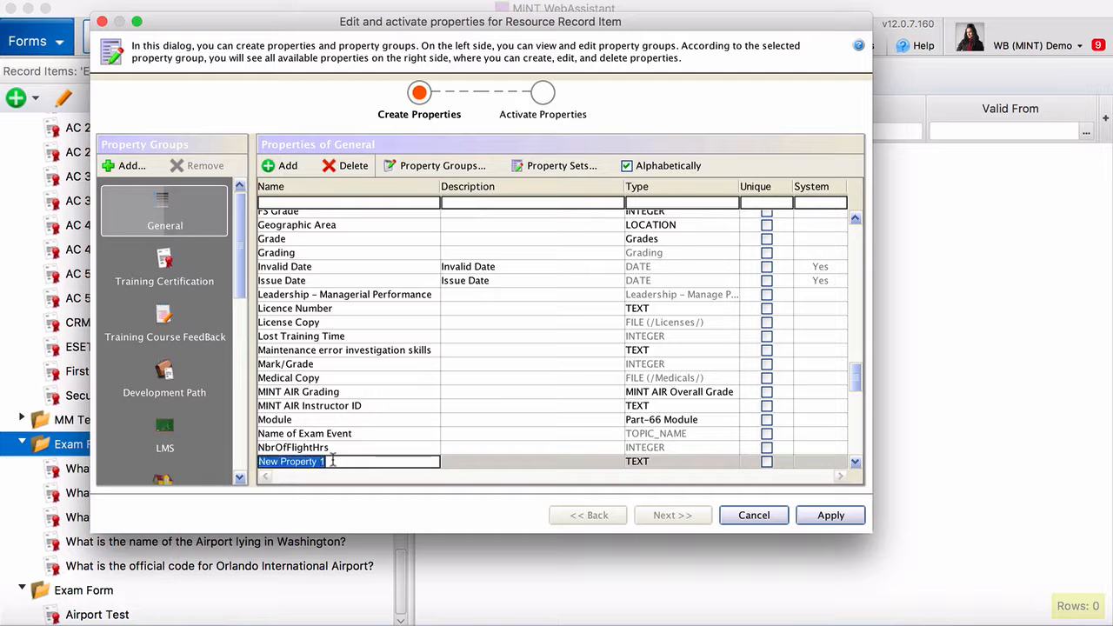
text(Answer ABCD)
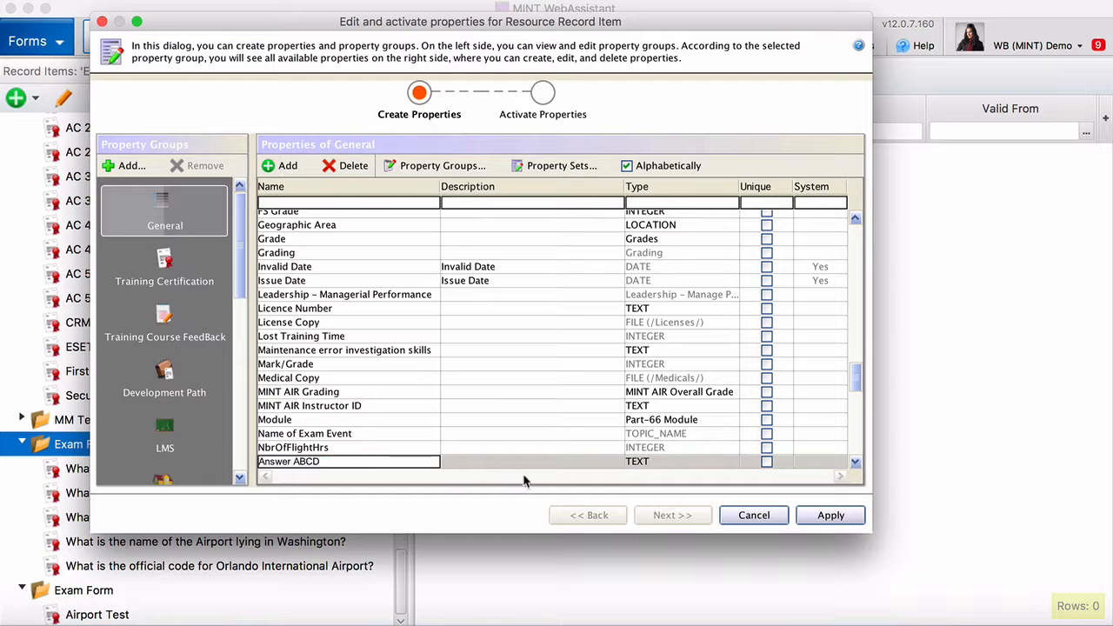
click(647, 465)
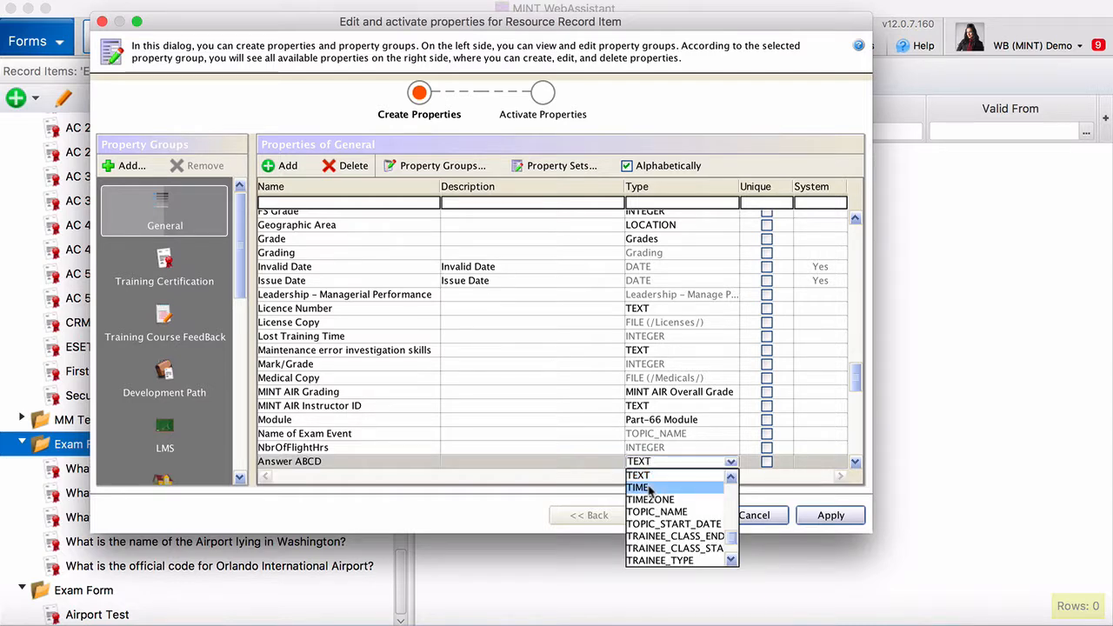
scroll(652, 500, up, 10)
scroll(656, 511, down, 2)
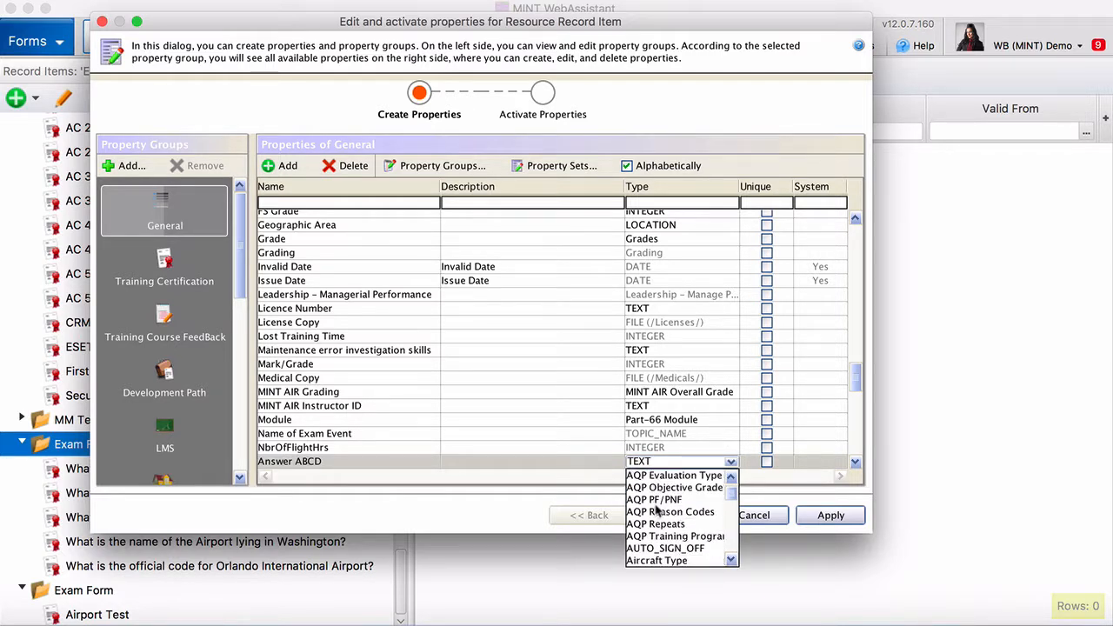
scroll(657, 512, up, 2)
scroll(656, 512, down, 4)
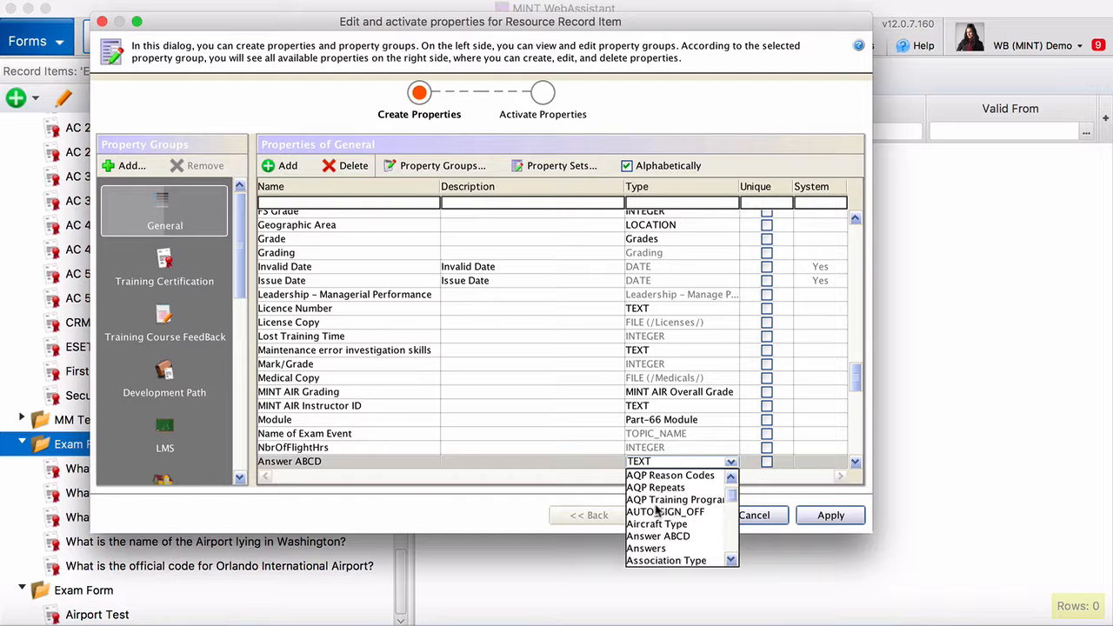
click(659, 536)
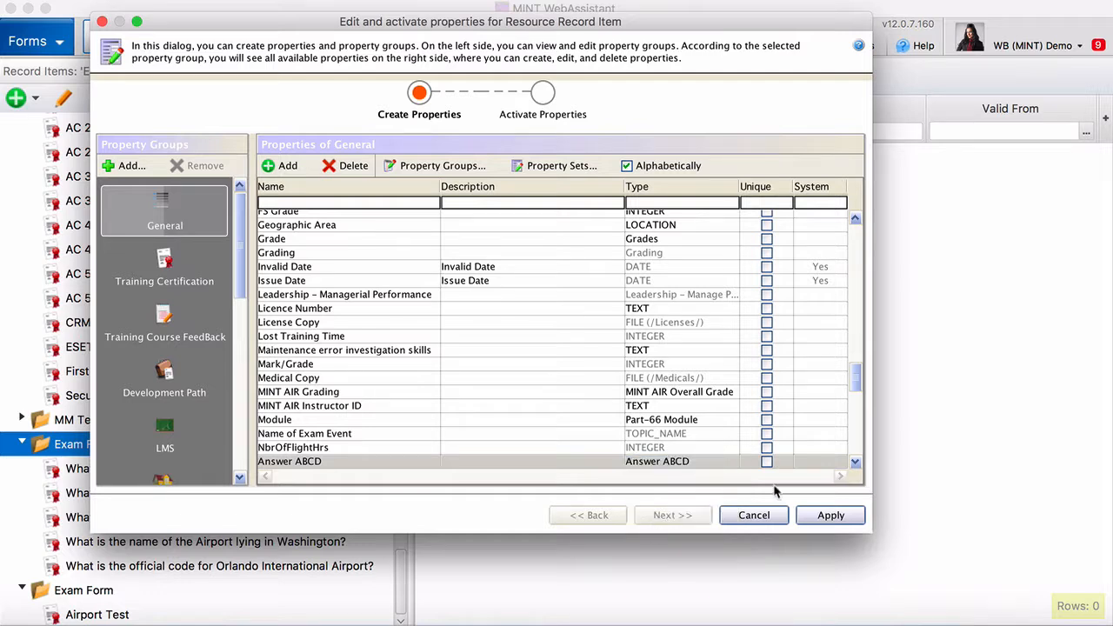
click(831, 516)
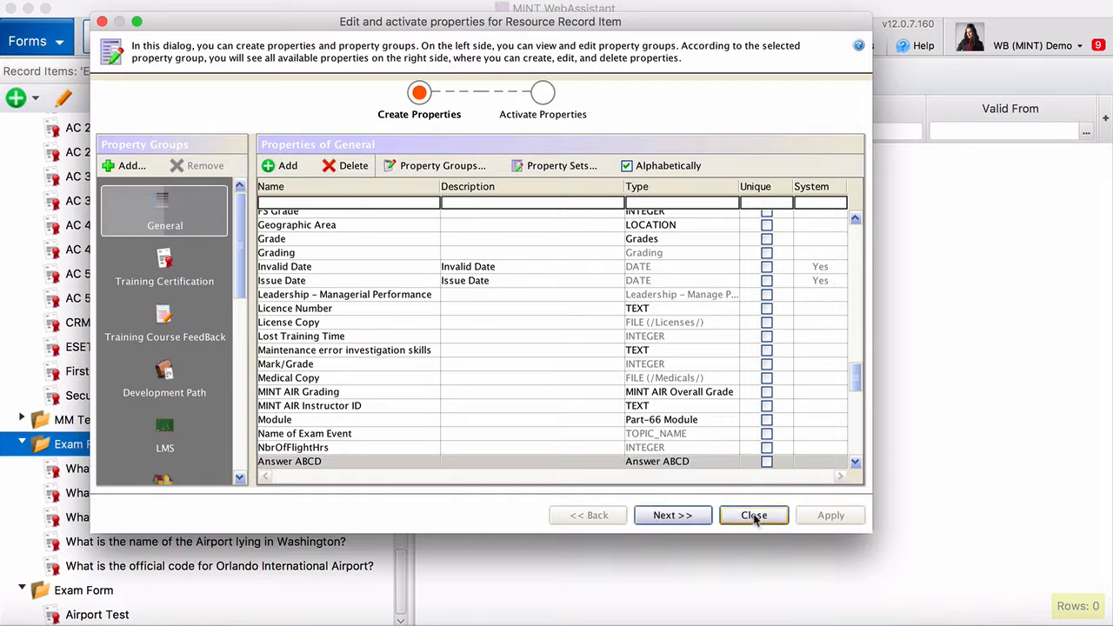
Select the Answer ABCD row, activate it for Exam Form MI, apply, and close
click(670, 515)
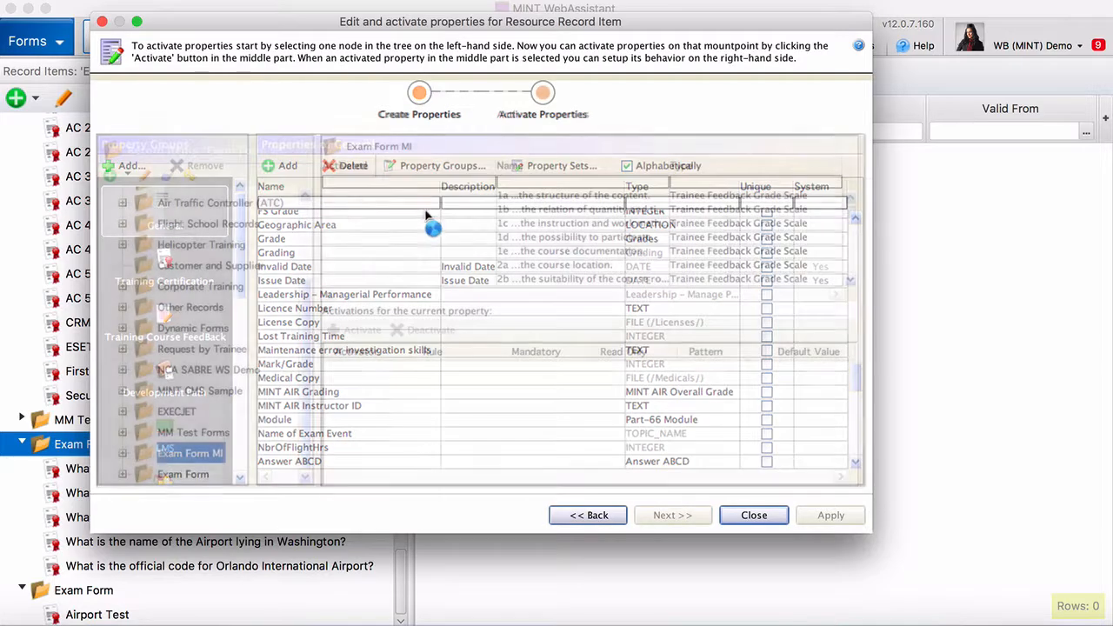
scroll(532, 244, down, 2)
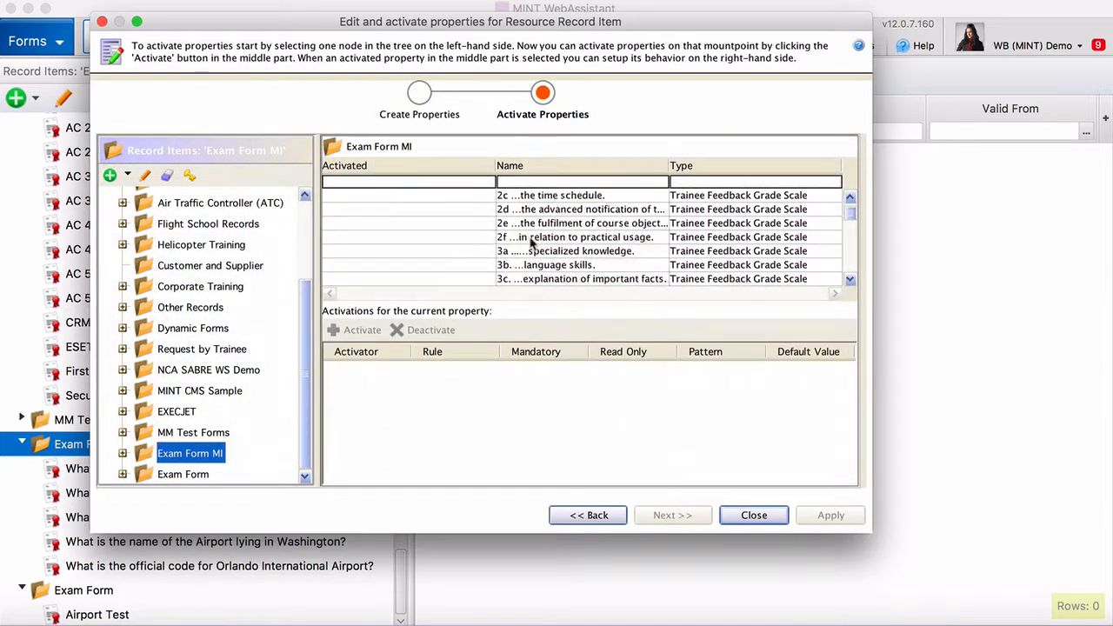
scroll(532, 244, down, 5)
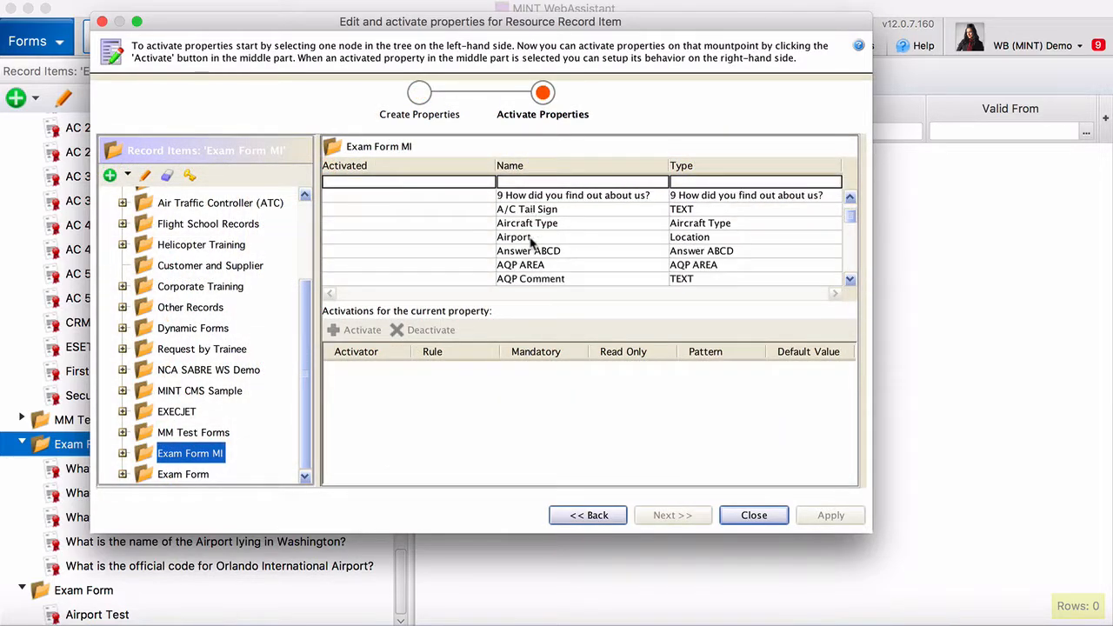
click(537, 253)
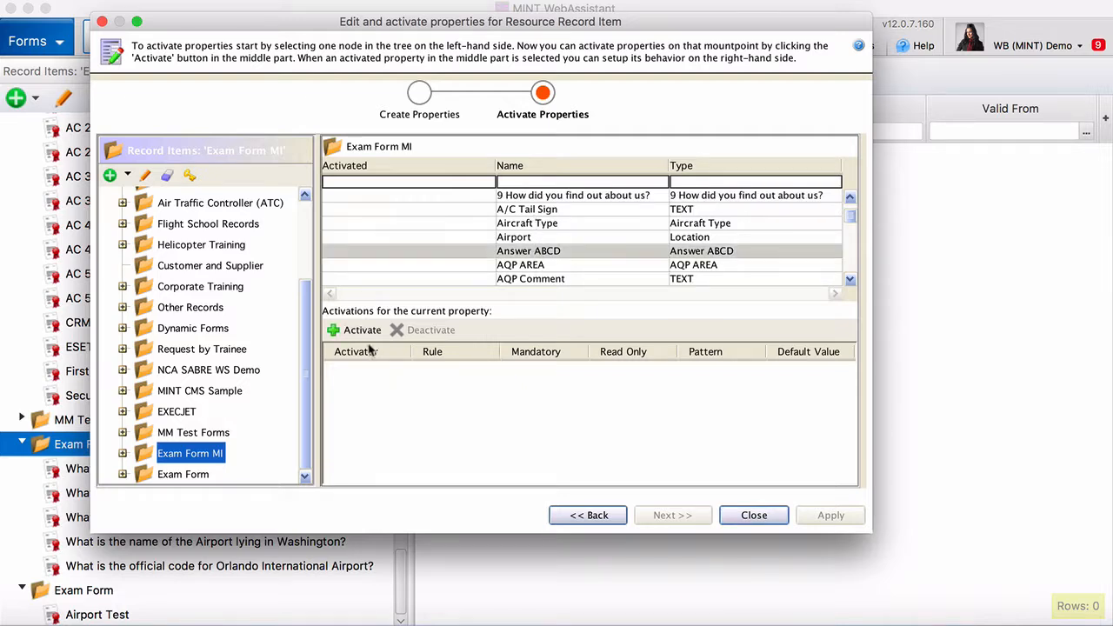
click(357, 329)
click(830, 515)
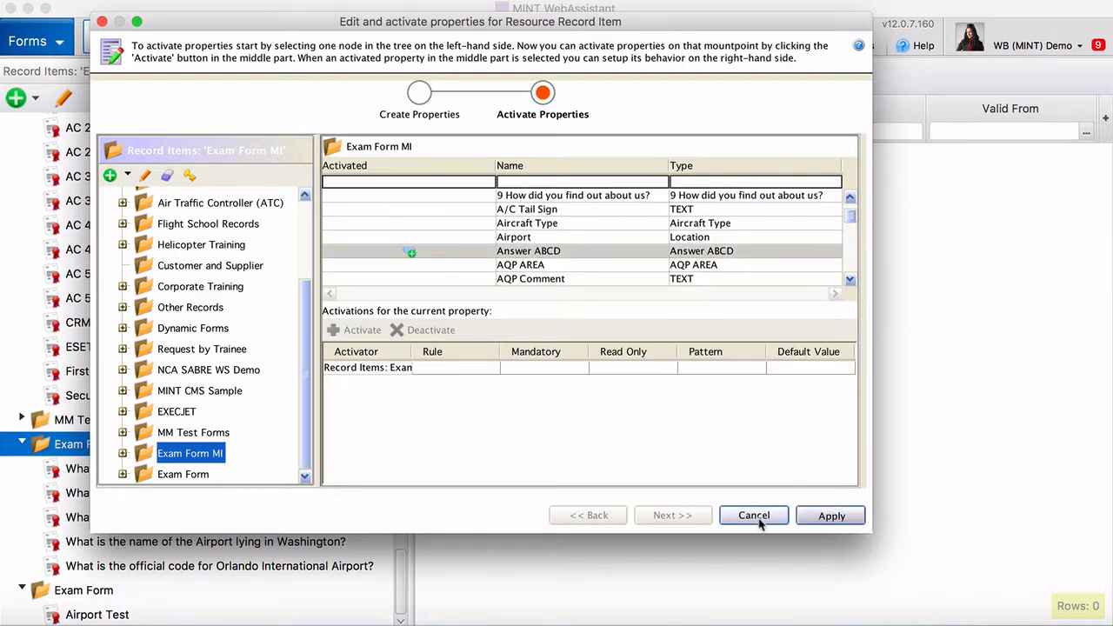
click(753, 516)
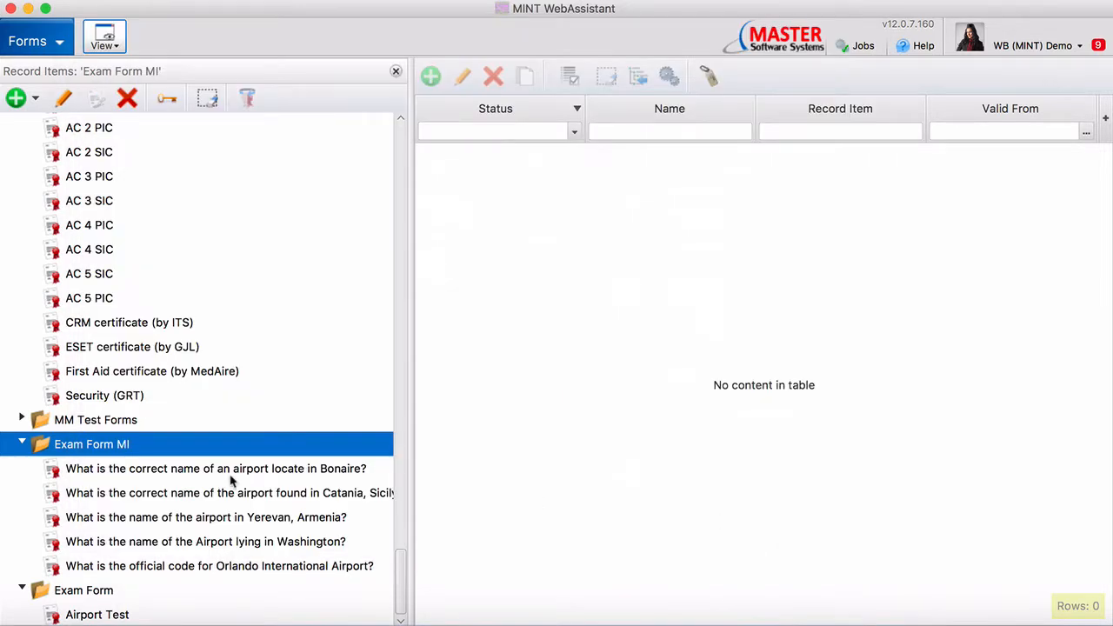
Enter MCO, ORL, COM, OCM as Orlando question answers A–D, mark A correct, and save
click(185, 473)
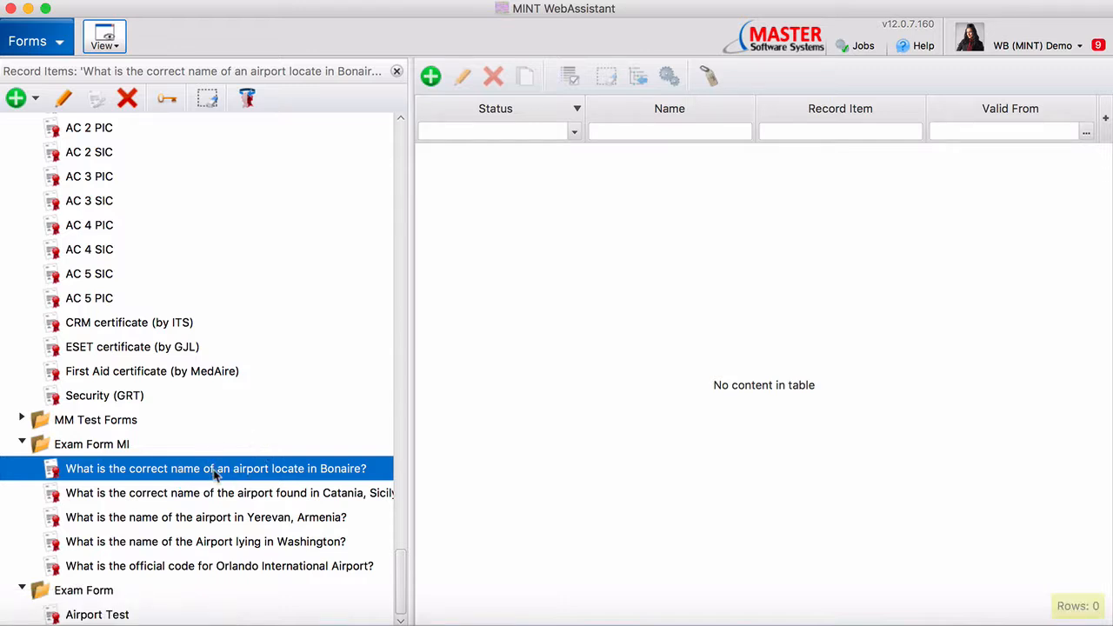
double_click(184, 566)
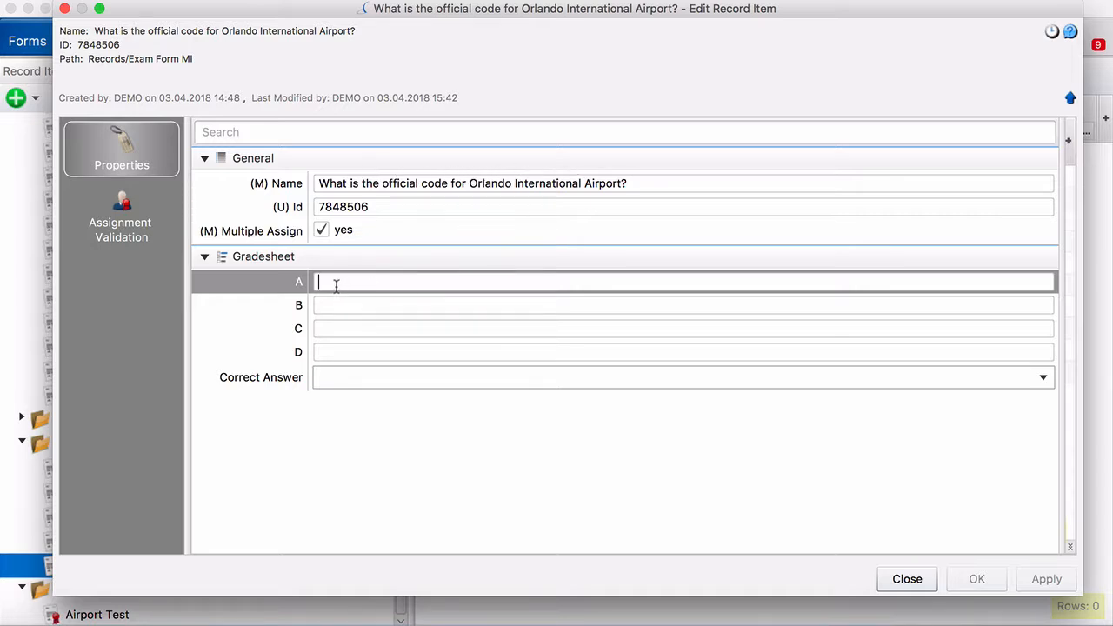
text(MCO)
key(Tab)
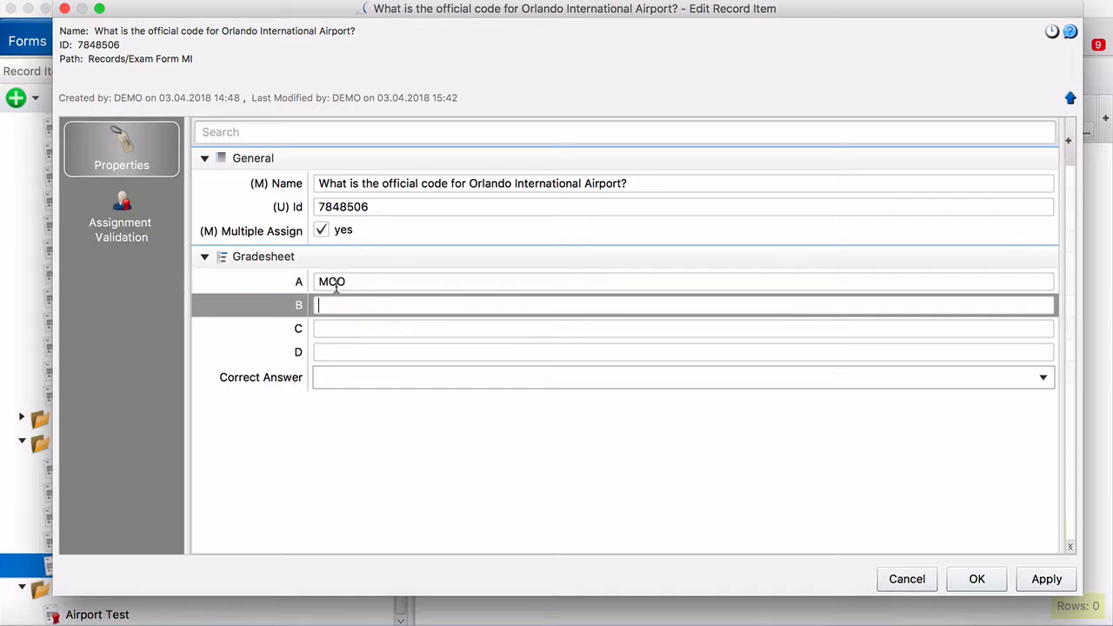
text(ORL)
key(Tab)
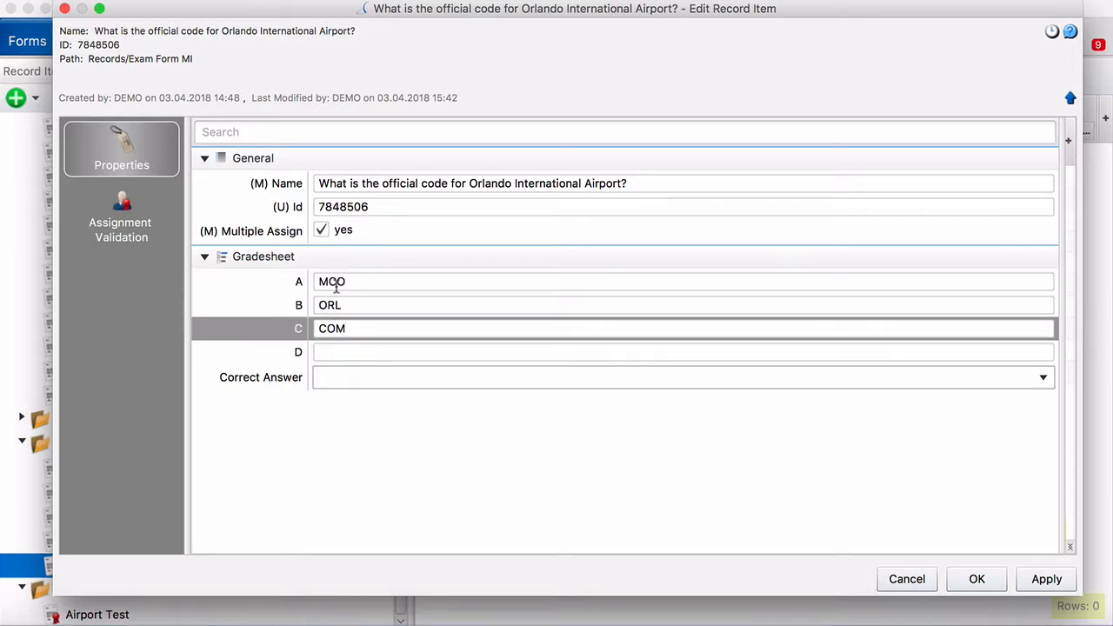
key(Tab)
text(OC)
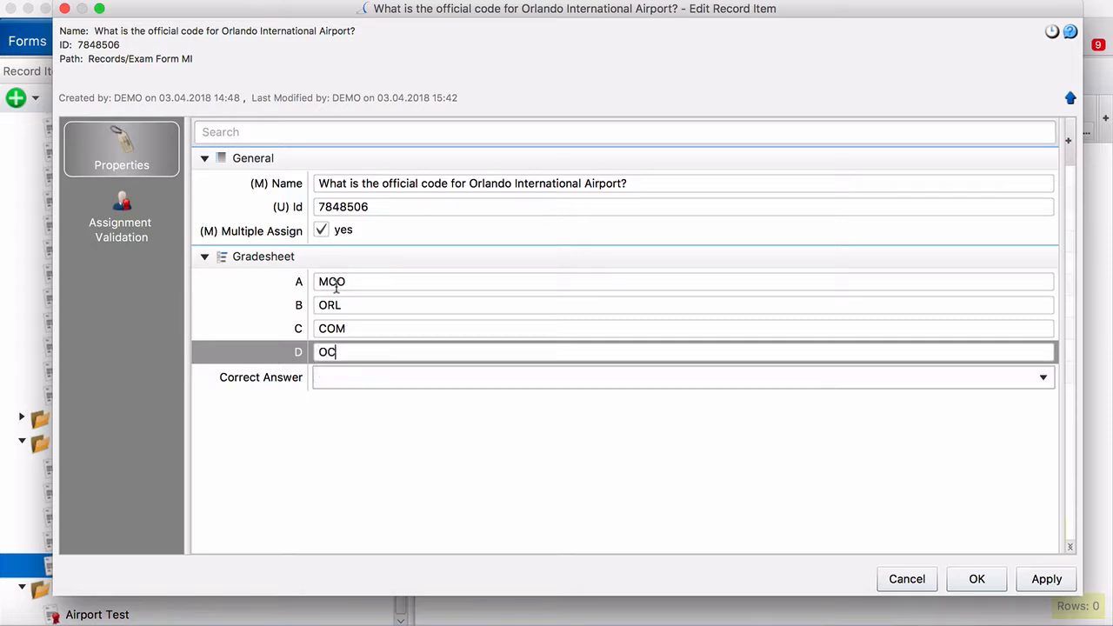
click(341, 382)
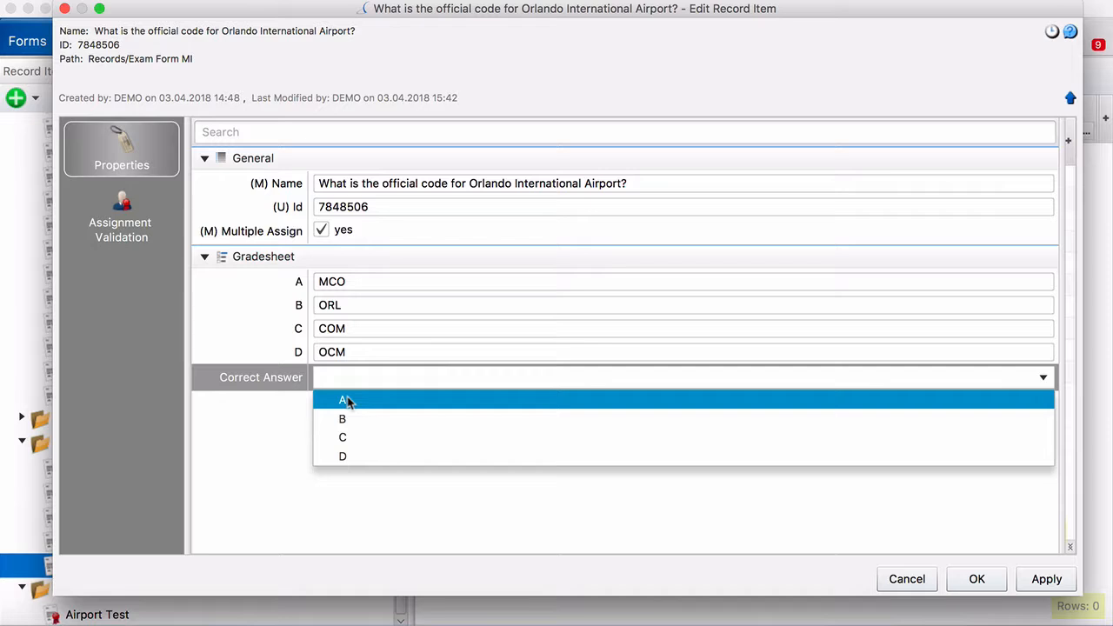
click(347, 401)
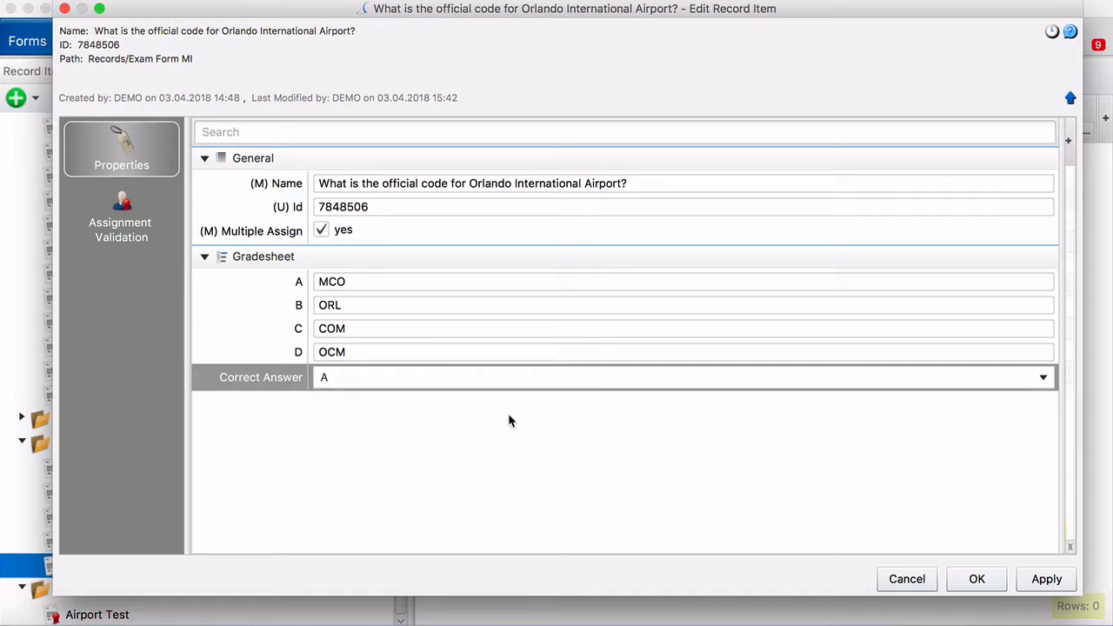
click(992, 583)
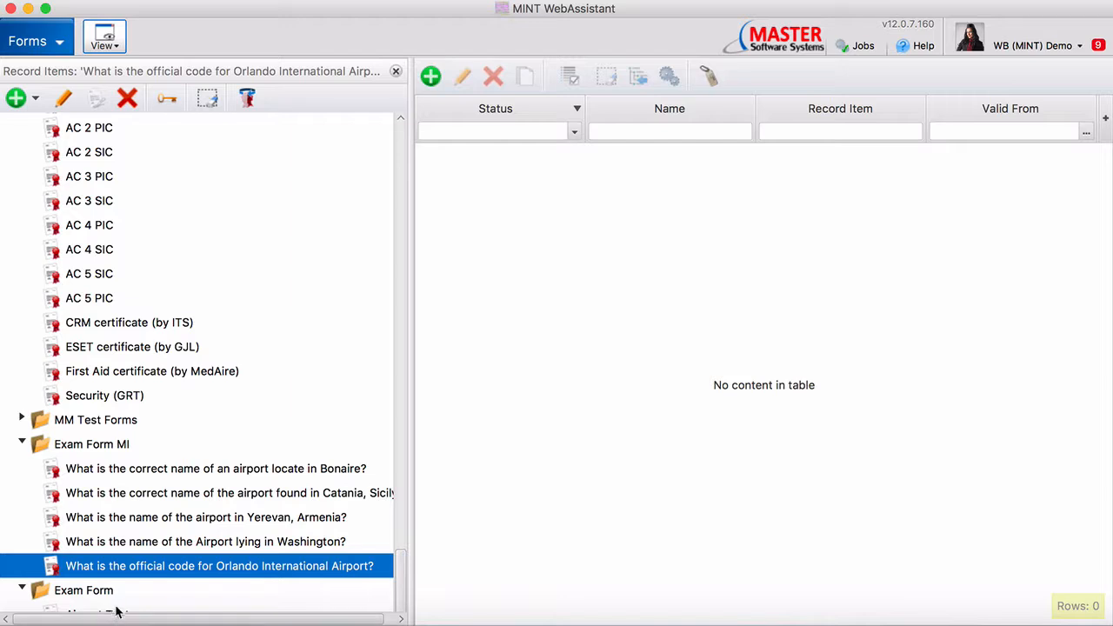
Open the Airport Test sign-off form and check its five selected Exam Form MI questions
click(116, 612)
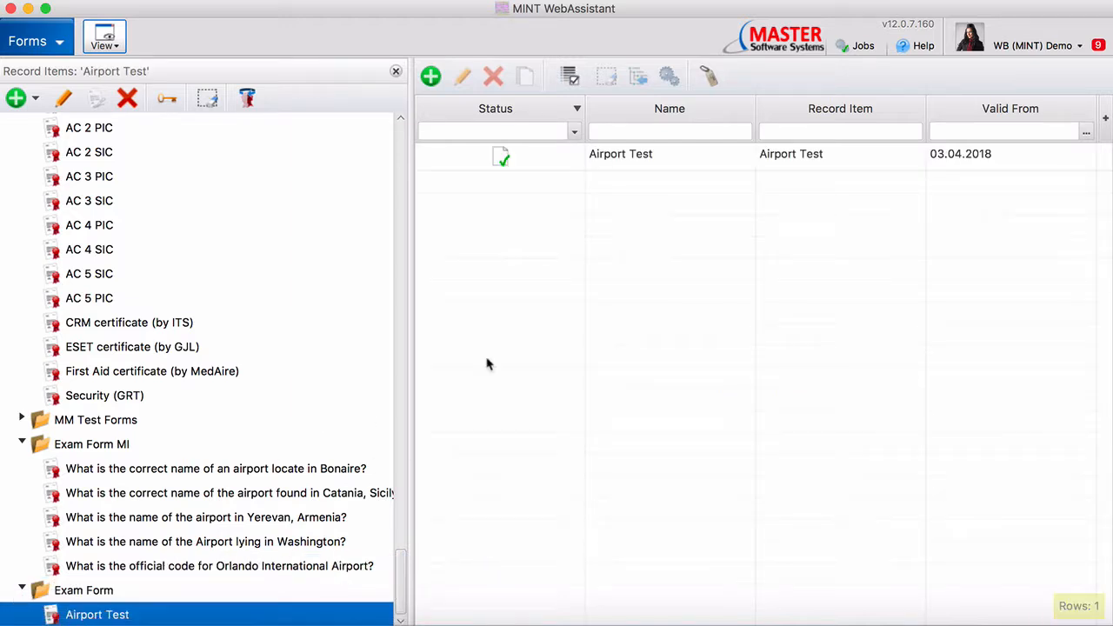
double_click(658, 156)
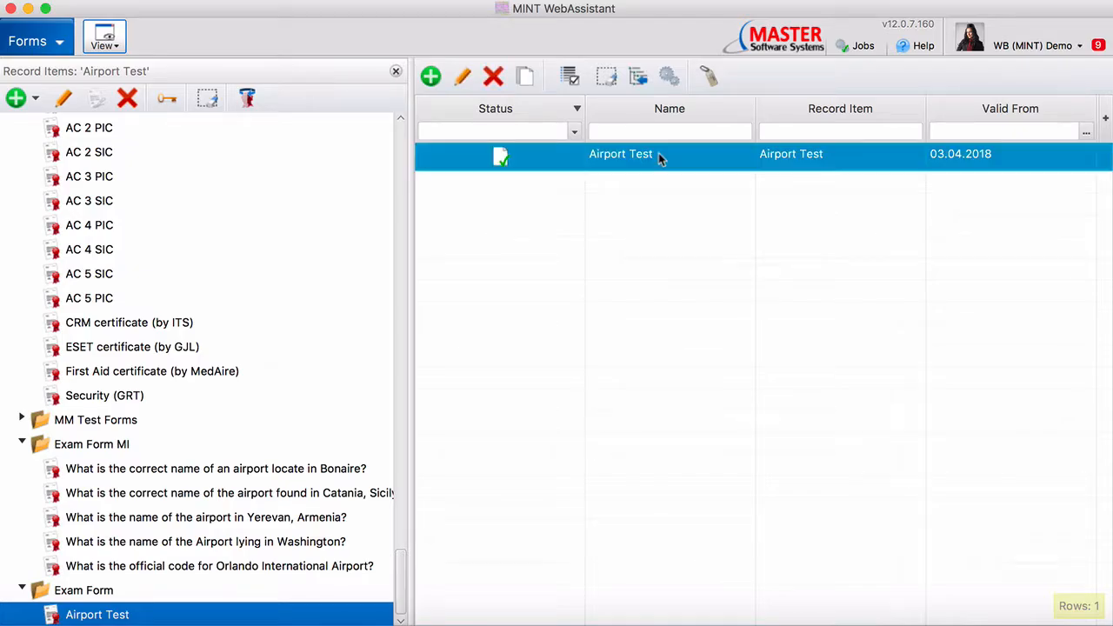
click(133, 85)
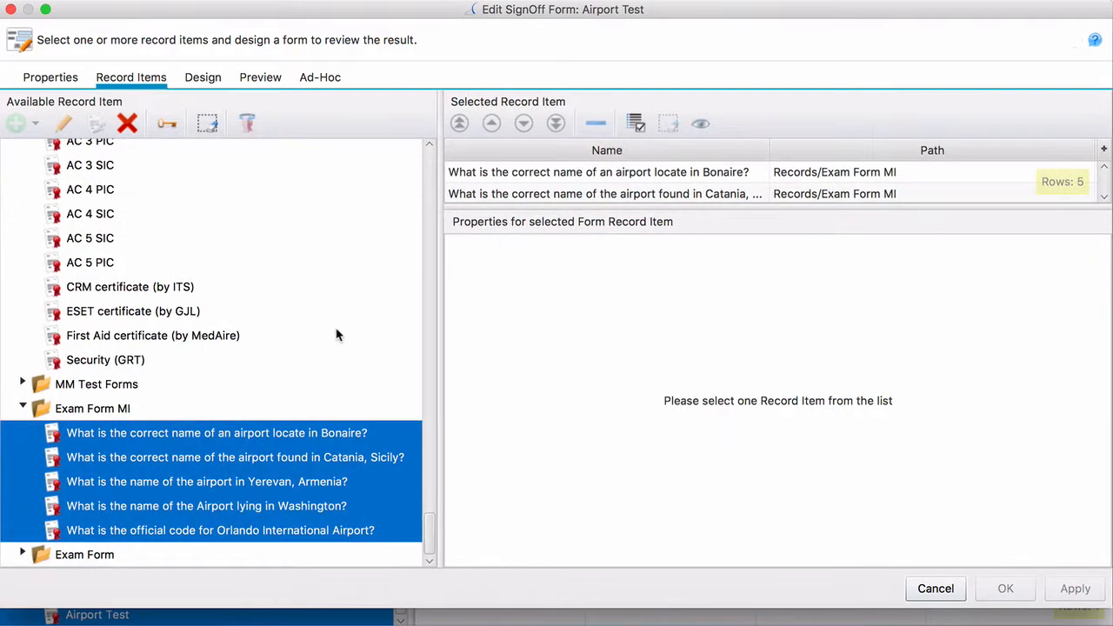
drag(563, 204, 532, 325)
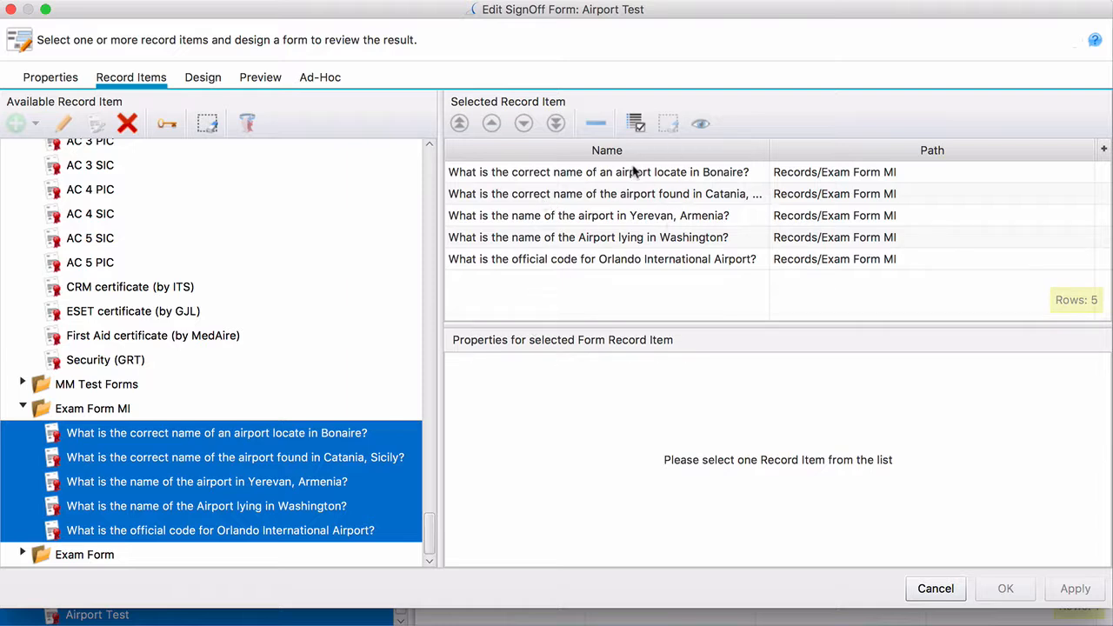
click(634, 171)
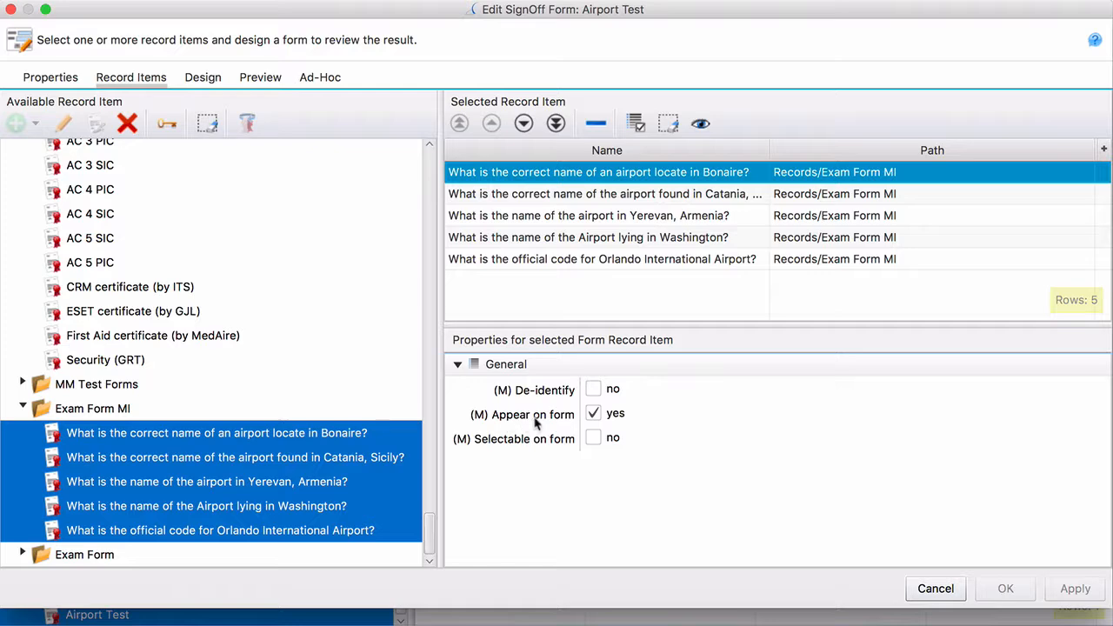
click(204, 77)
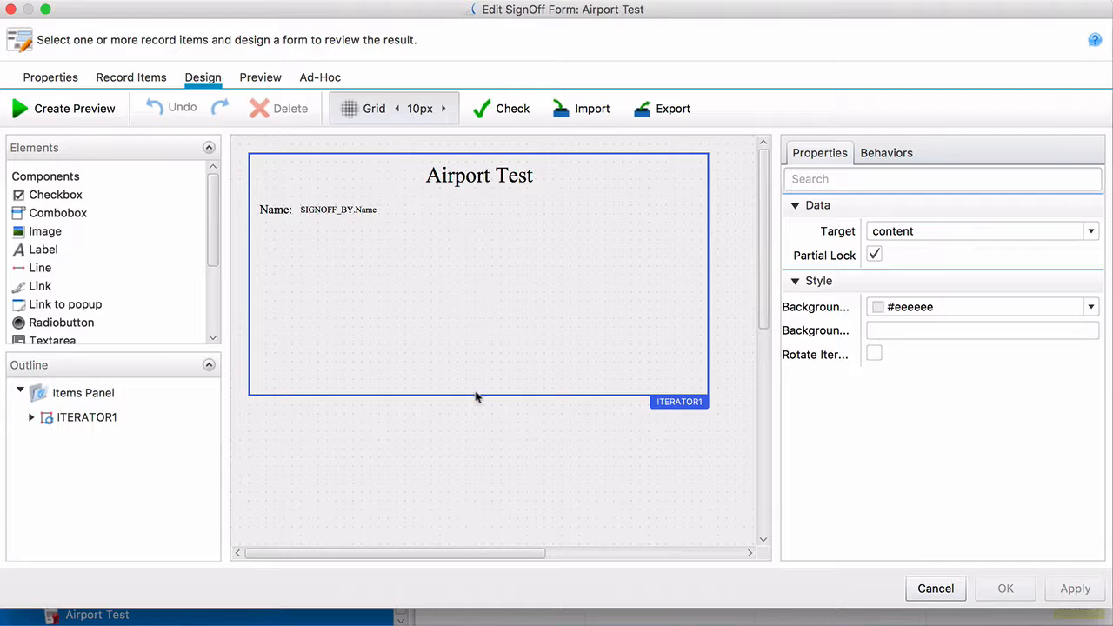
Drop a new iterator inside ITERATOR1 and shorten ITERATOR1 to height 200
drag(213, 204, 214, 274)
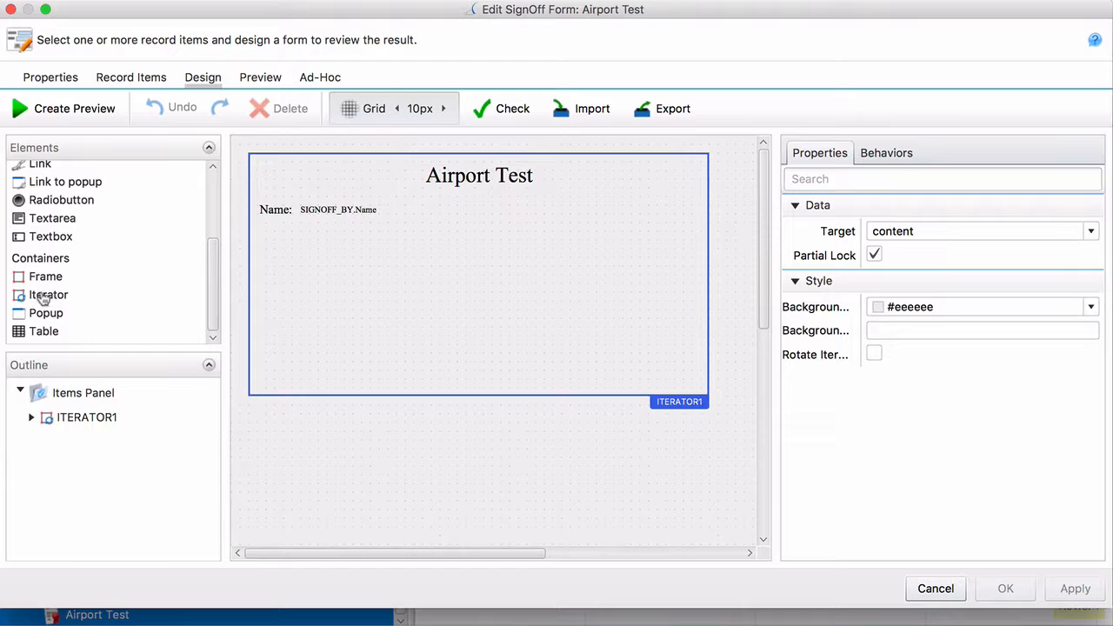
drag(41, 298, 322, 282)
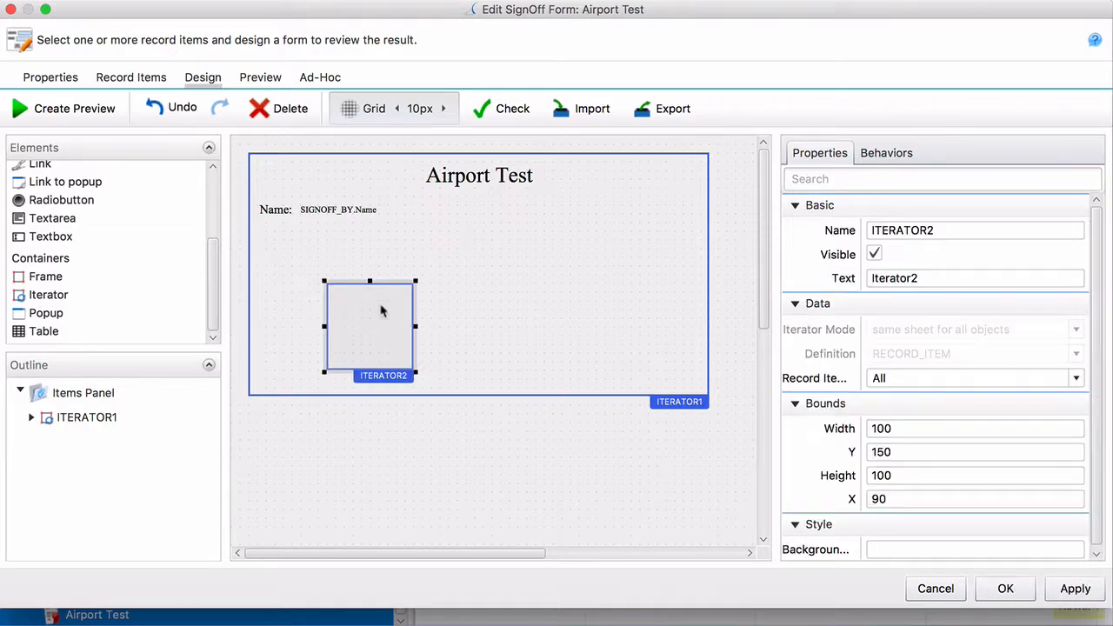
drag(383, 308, 703, 281)
click(480, 397)
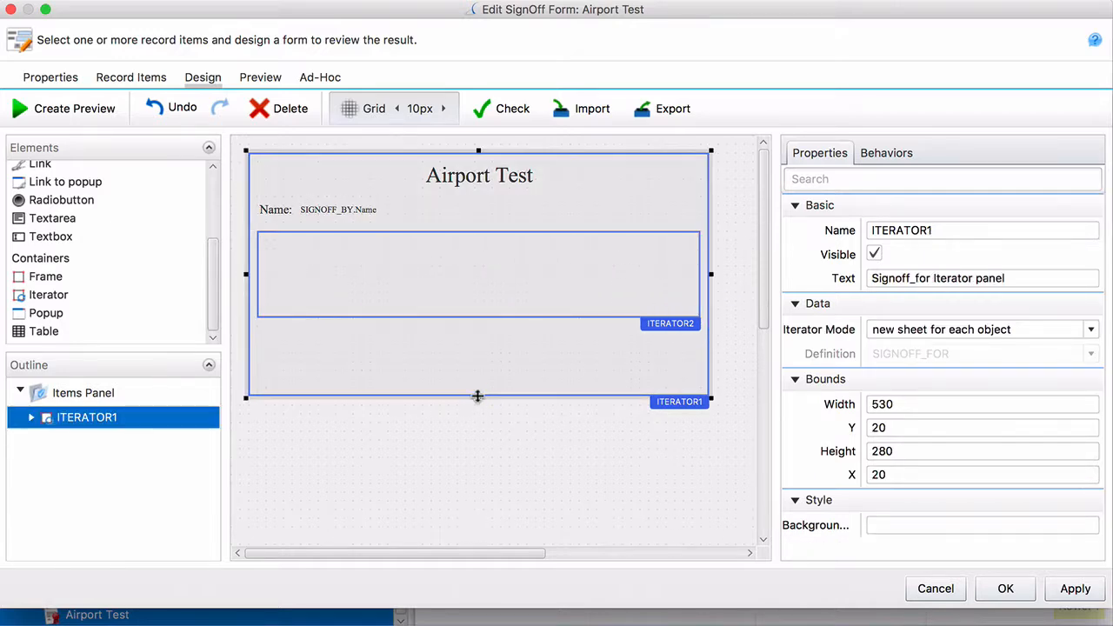
drag(478, 396, 479, 323)
Bind ITERATOR2's Record Items to Form Record Items
click(507, 292)
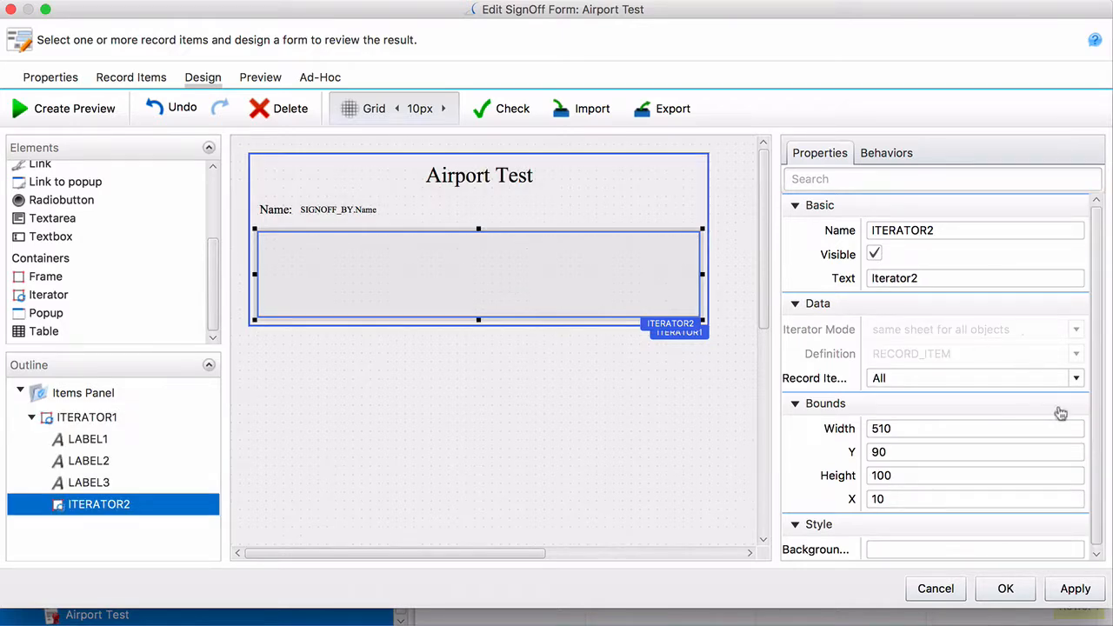
click(1054, 378)
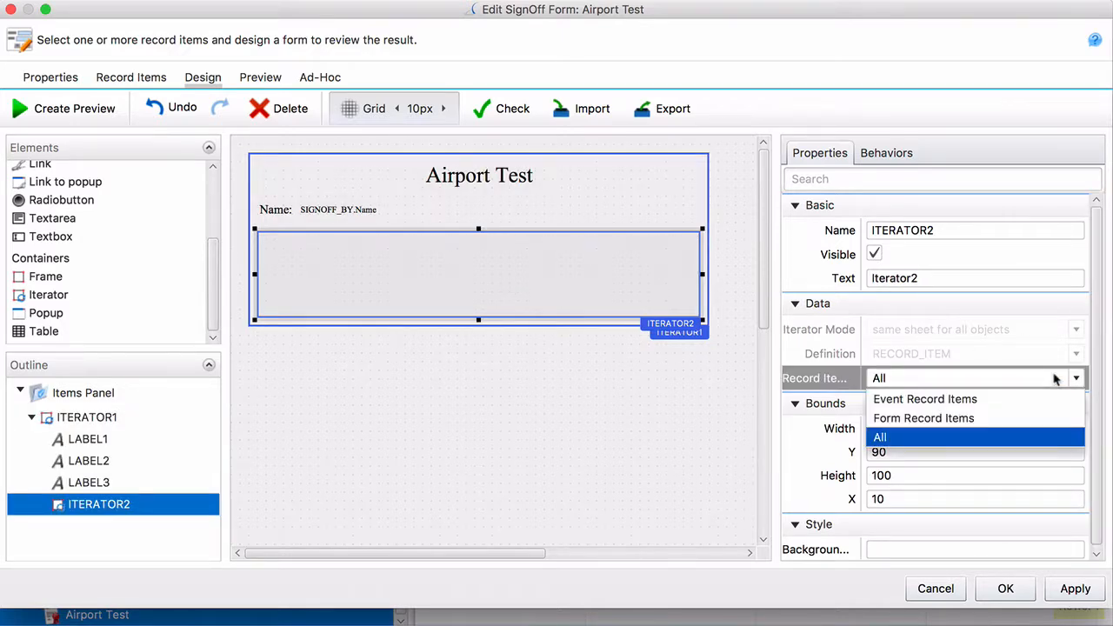
click(992, 418)
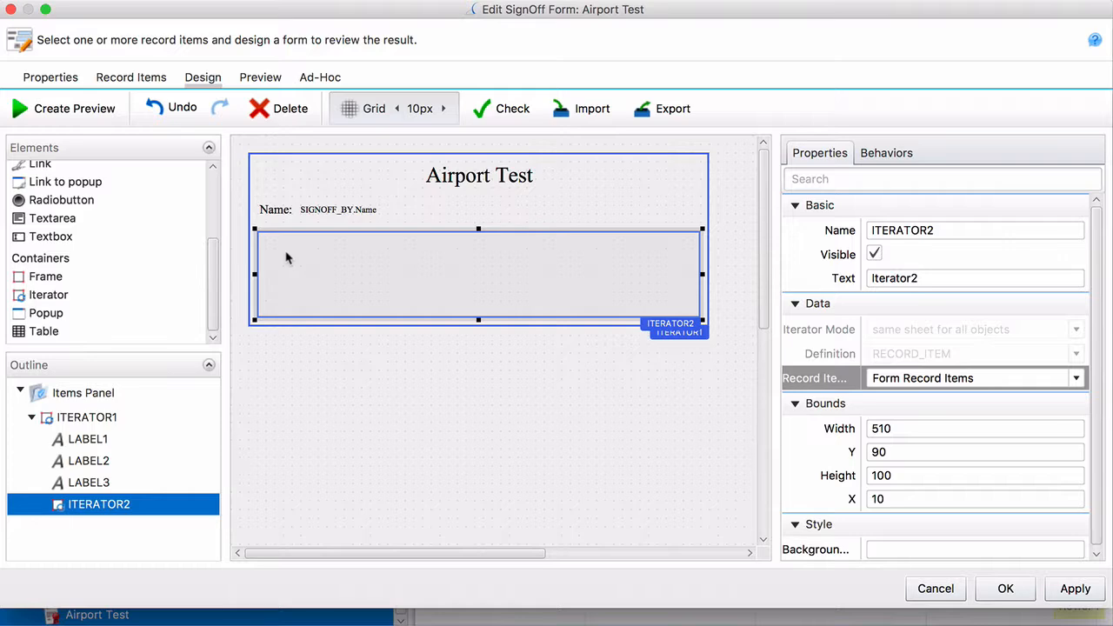
click(300, 385)
scroll(213, 287, up, 2)
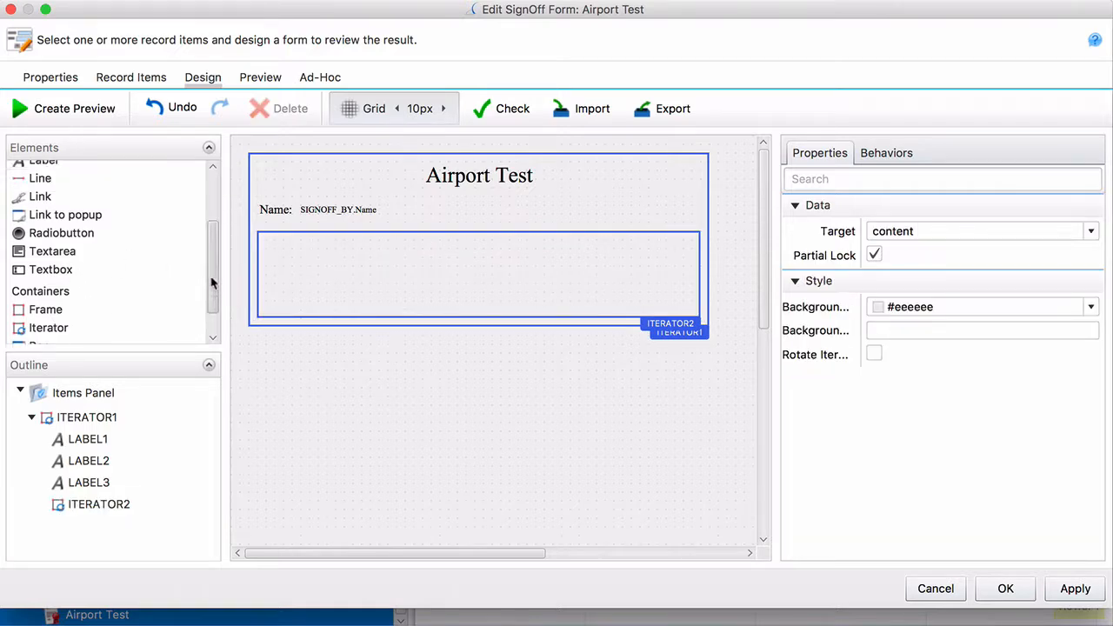
Place a label inside ITERATOR2 and widen it to 490 pixels
scroll(211, 281, down, 2)
scroll(215, 278, up, 5)
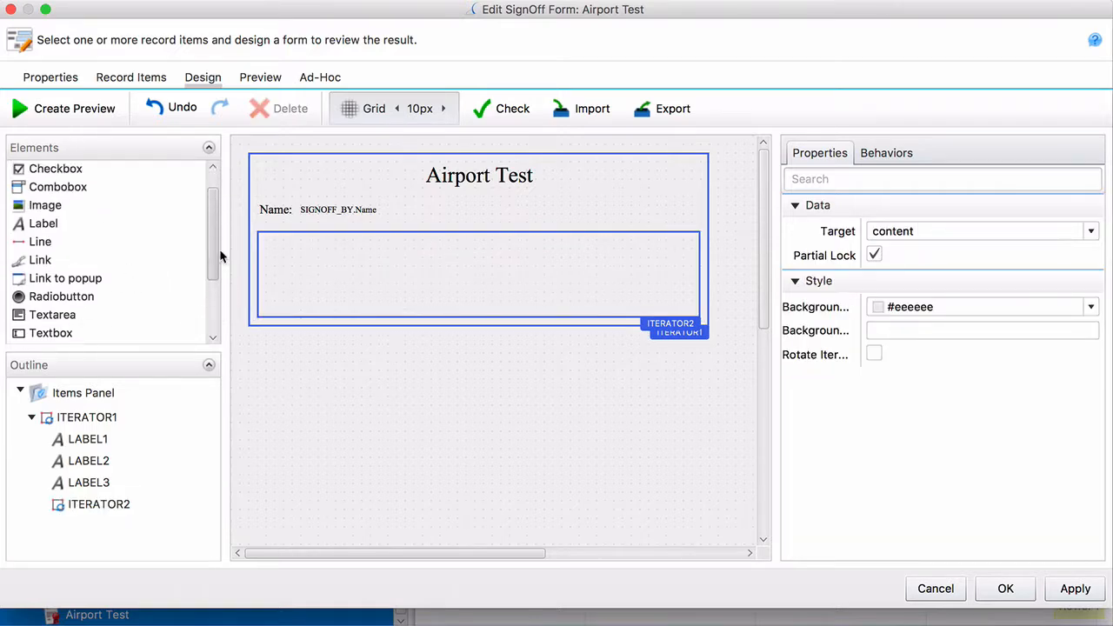
drag(73, 249, 273, 260)
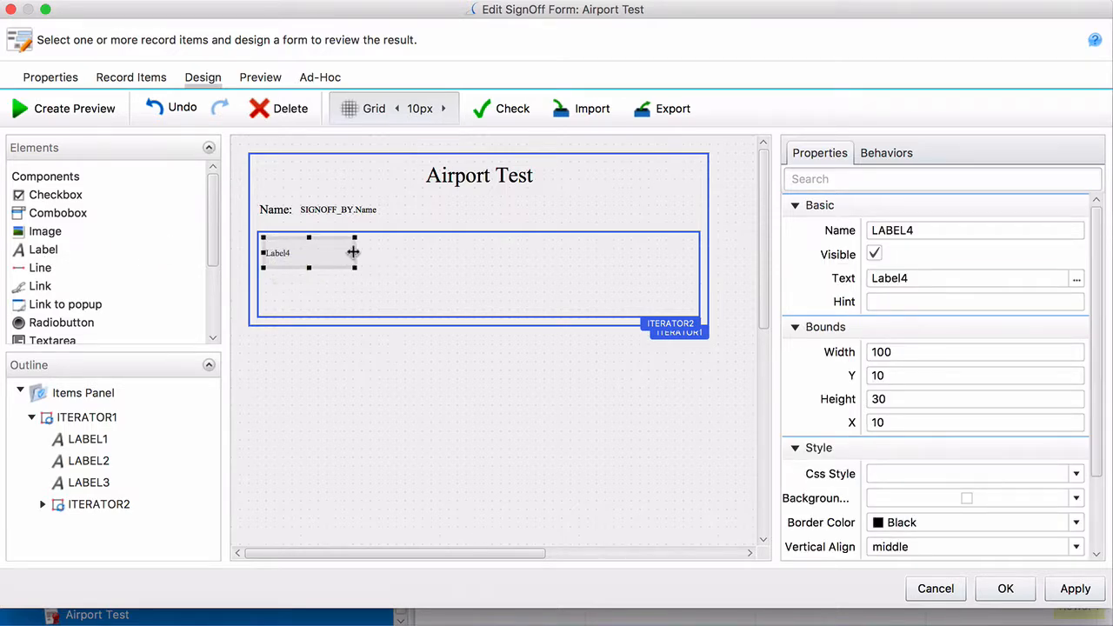
drag(353, 252, 698, 241)
click(485, 332)
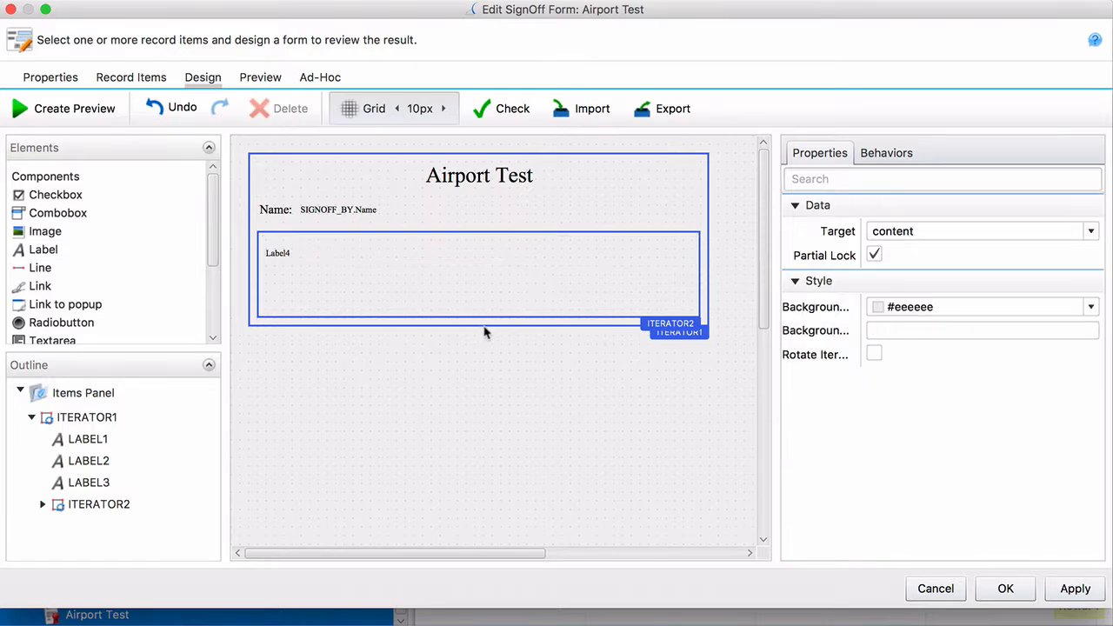
Heighten ITERATOR1 to 250 and ITERATOR2 to 150, then open LABEL4's Label Text settings
click(483, 328)
drag(483, 328, 482, 370)
click(484, 319)
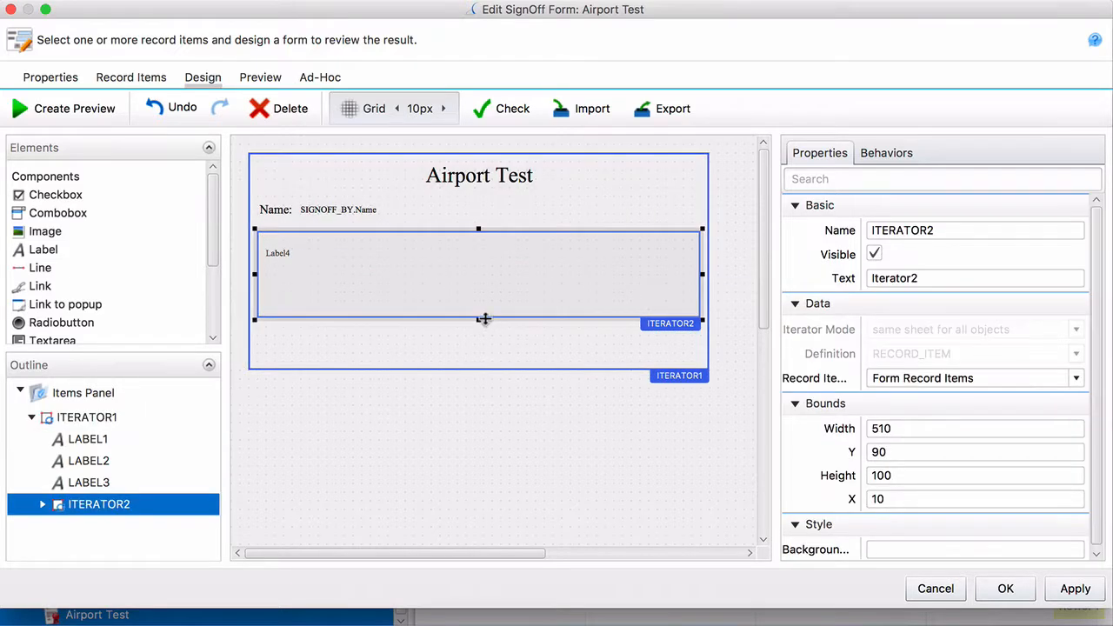
drag(478, 321, 479, 364)
click(338, 263)
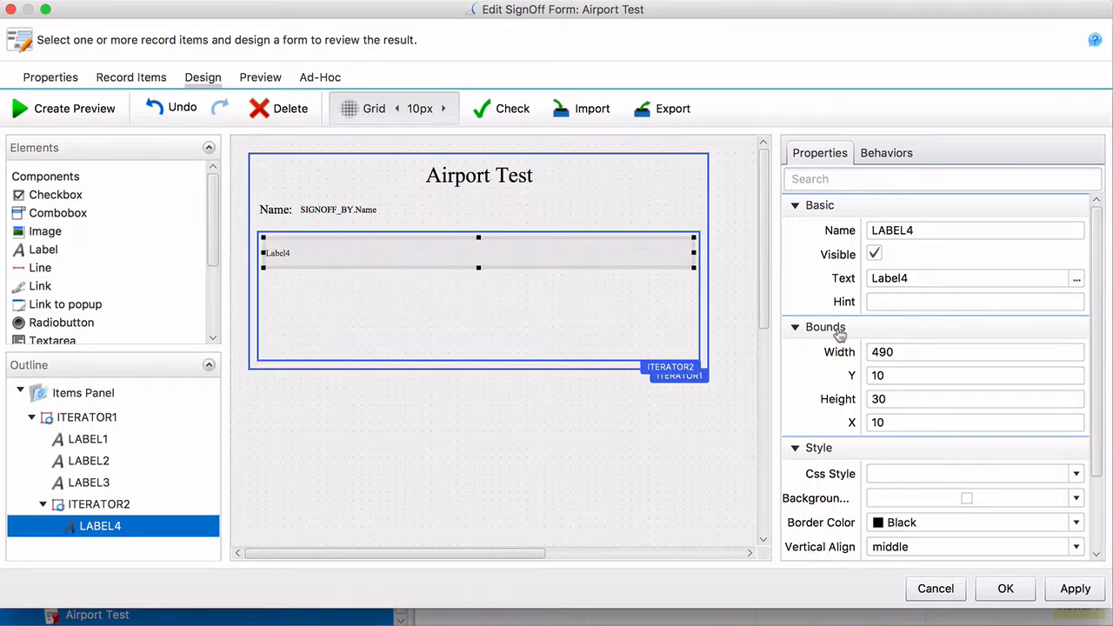
click(1076, 280)
Bind LABEL4's text to the Current Record Item > Name (TEXT) data source
click(484, 268)
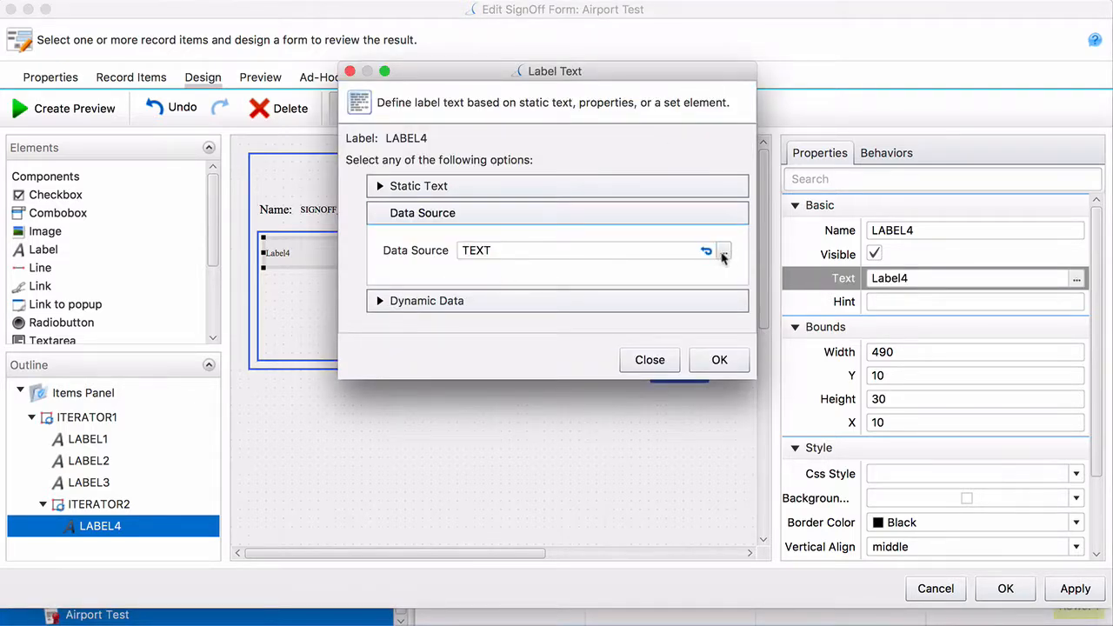
click(723, 252)
click(438, 90)
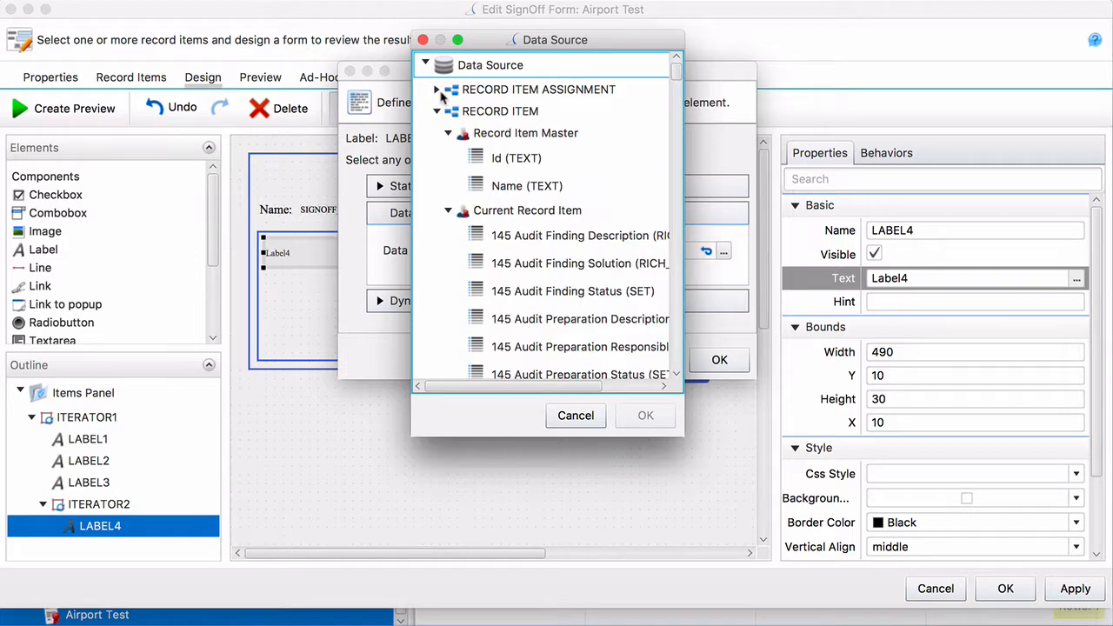
scroll(453, 227, down, 5)
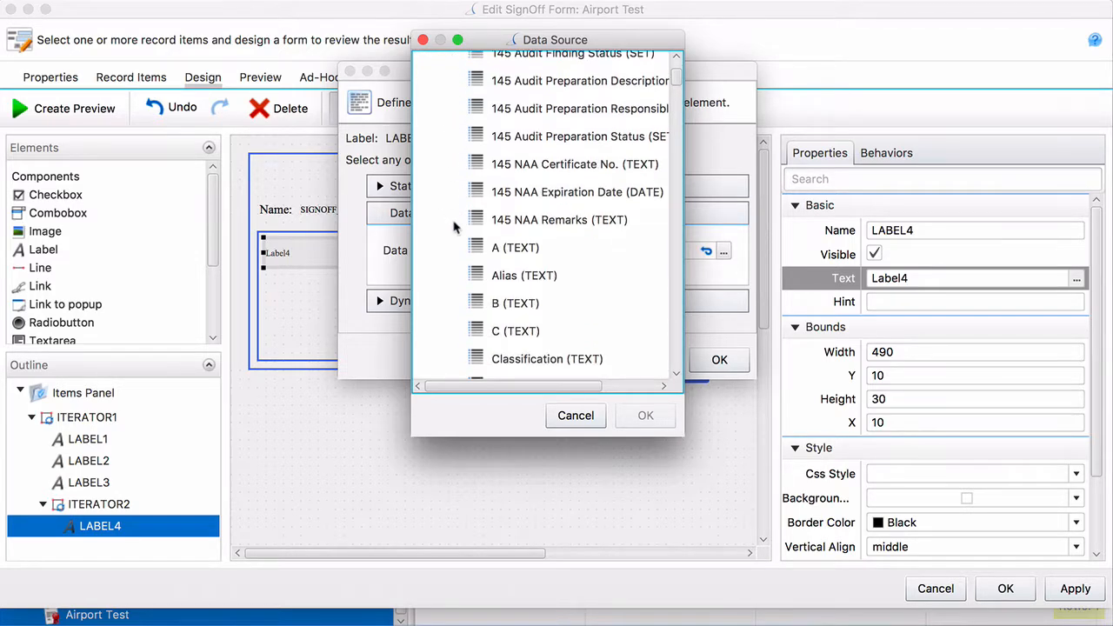
scroll(453, 227, down, 5)
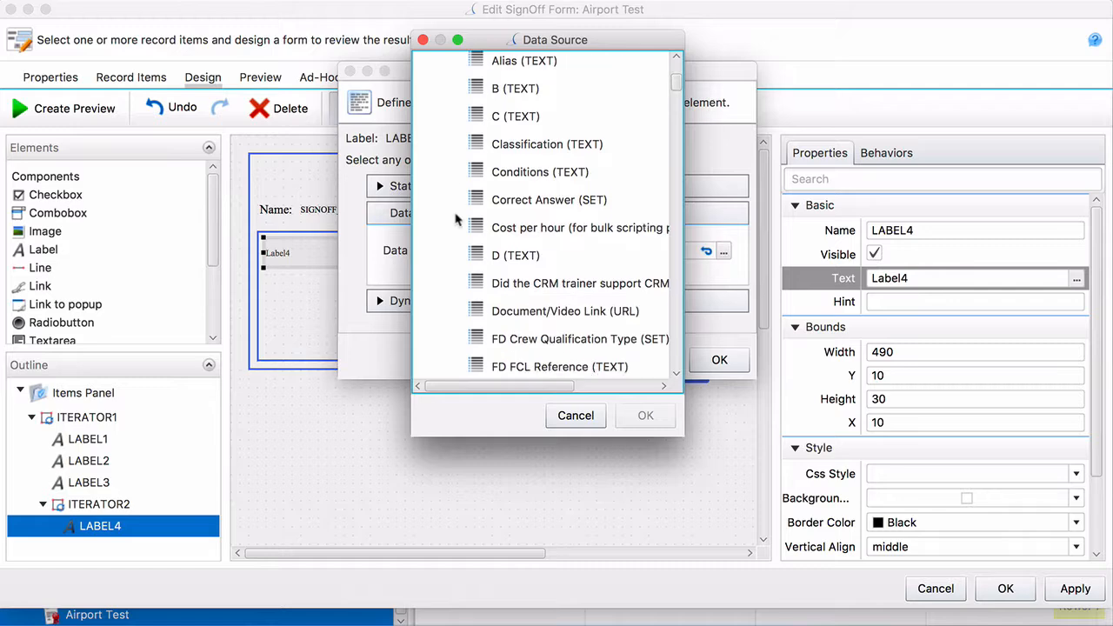
scroll(456, 221, down, 6)
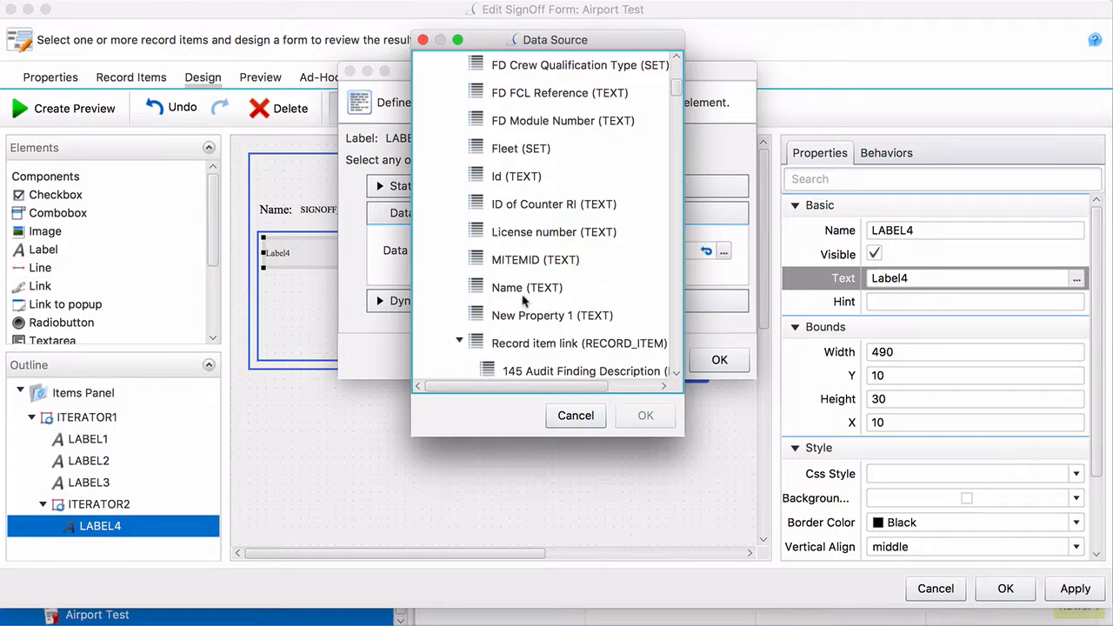
click(525, 309)
click(525, 292)
click(639, 419)
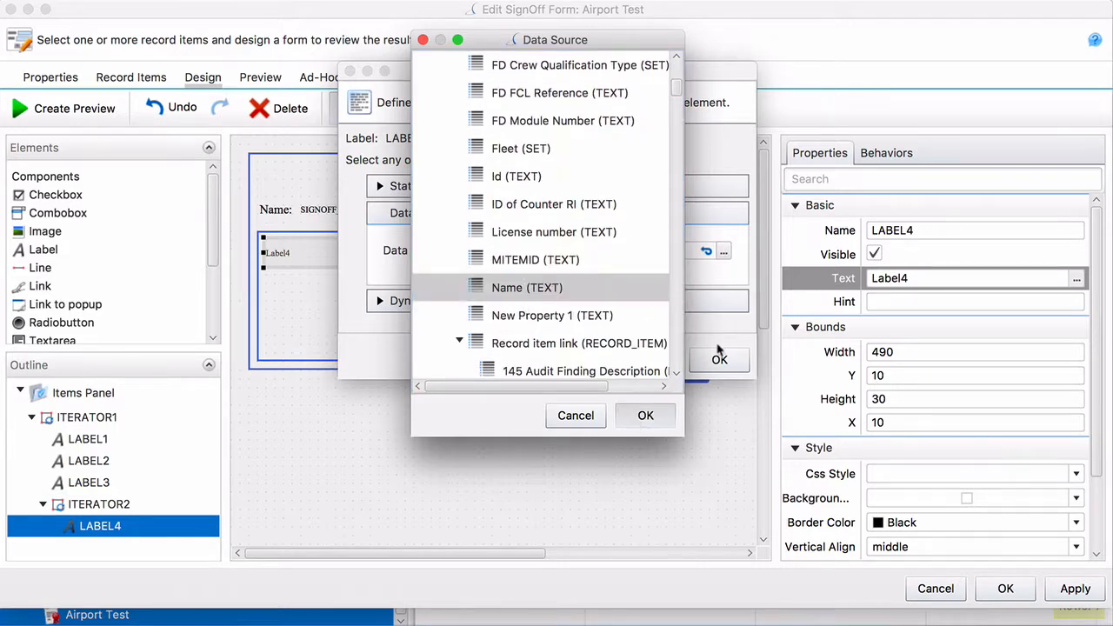
click(718, 359)
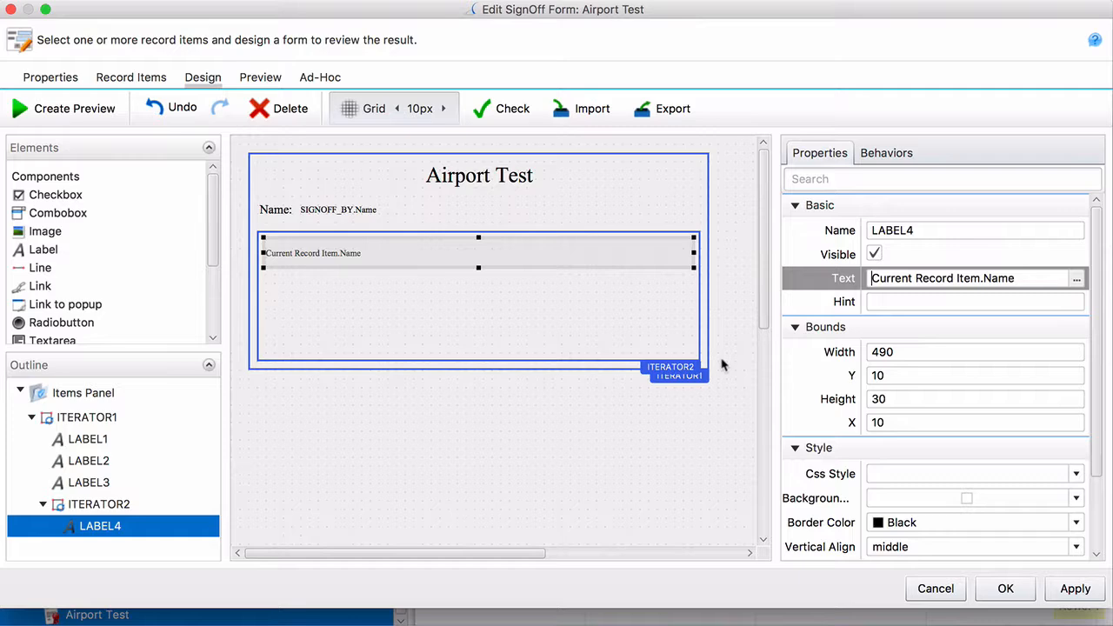
Add a radio button inside ITERATOR2, clear its caption, and shrink it to 30x30
click(327, 293)
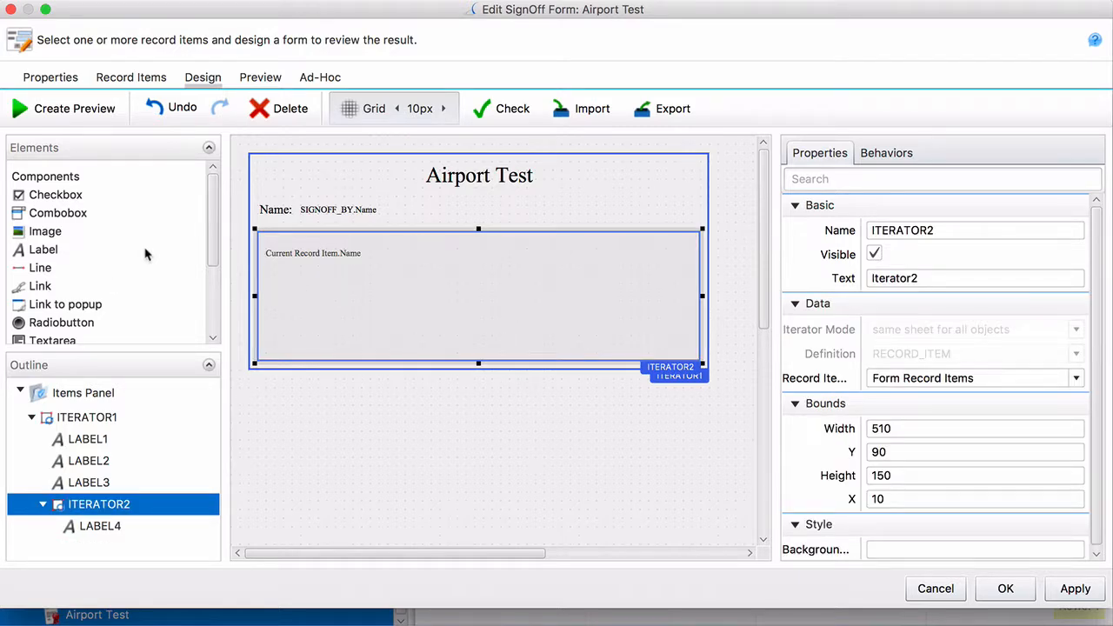
drag(70, 324, 316, 273)
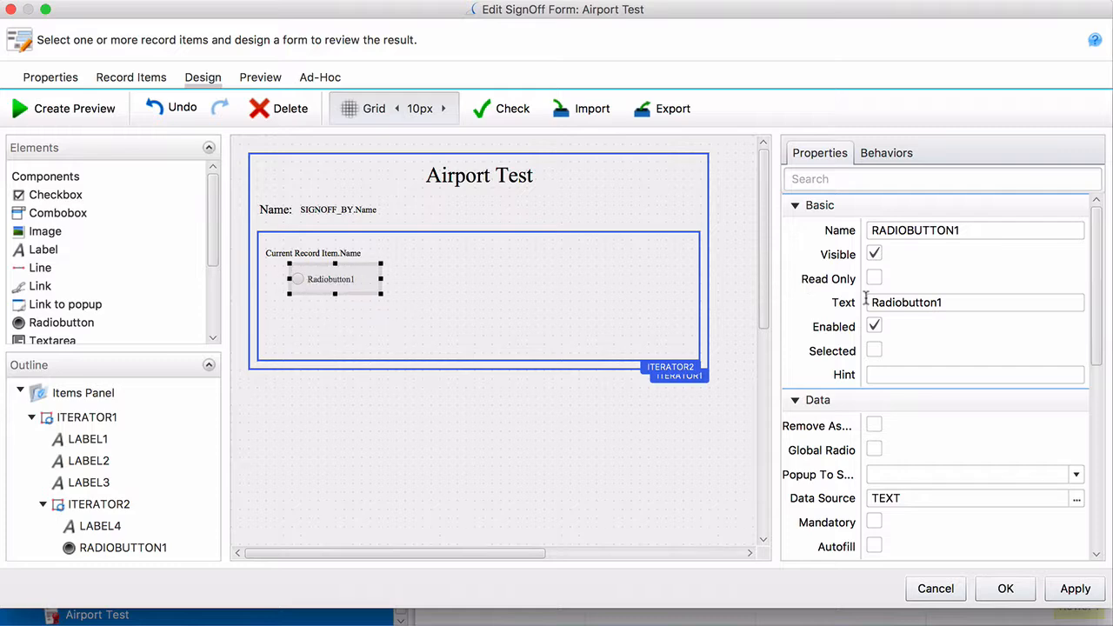
click(904, 305)
key(BackSpace)
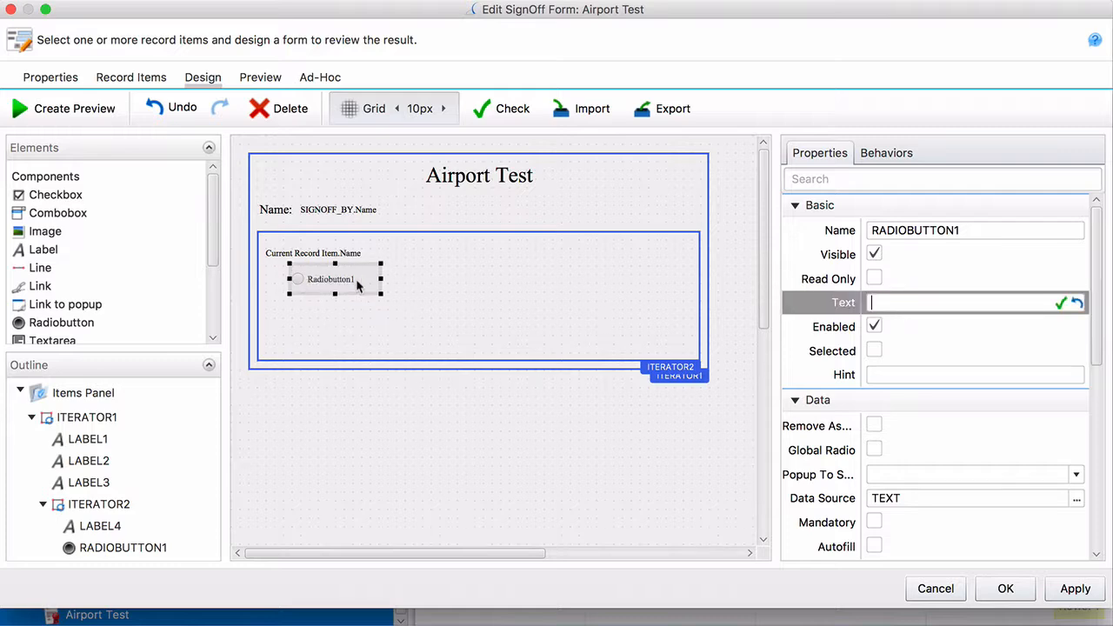
drag(380, 279, 311, 305)
Duplicate the radio button twice, snapping the copies to the grid and stacking them below
key(super+v)
right_click(311, 304)
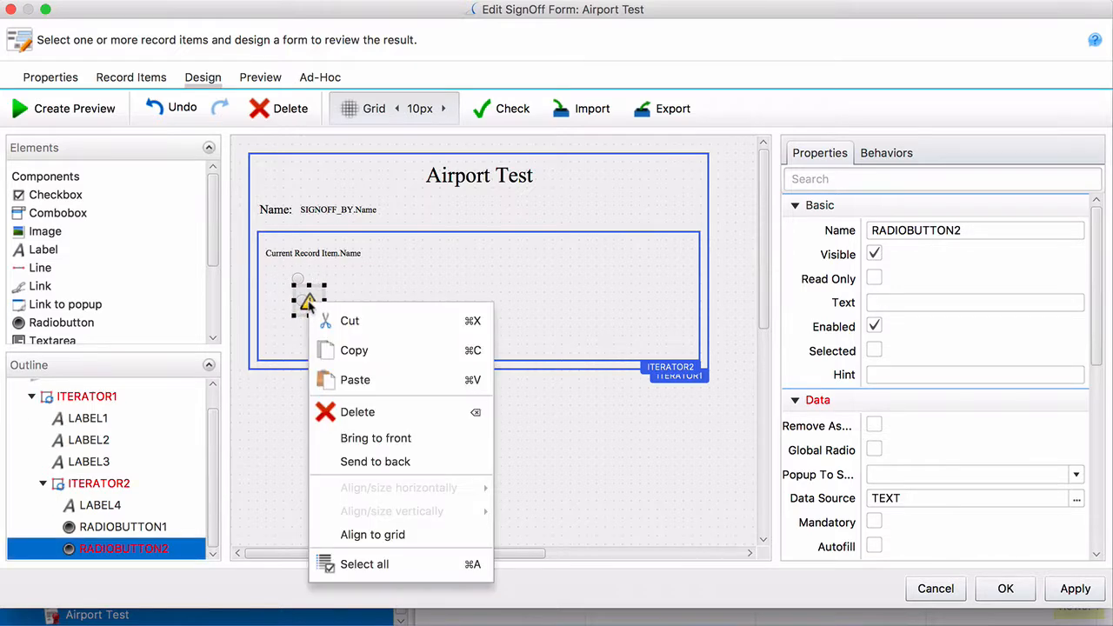
click(392, 535)
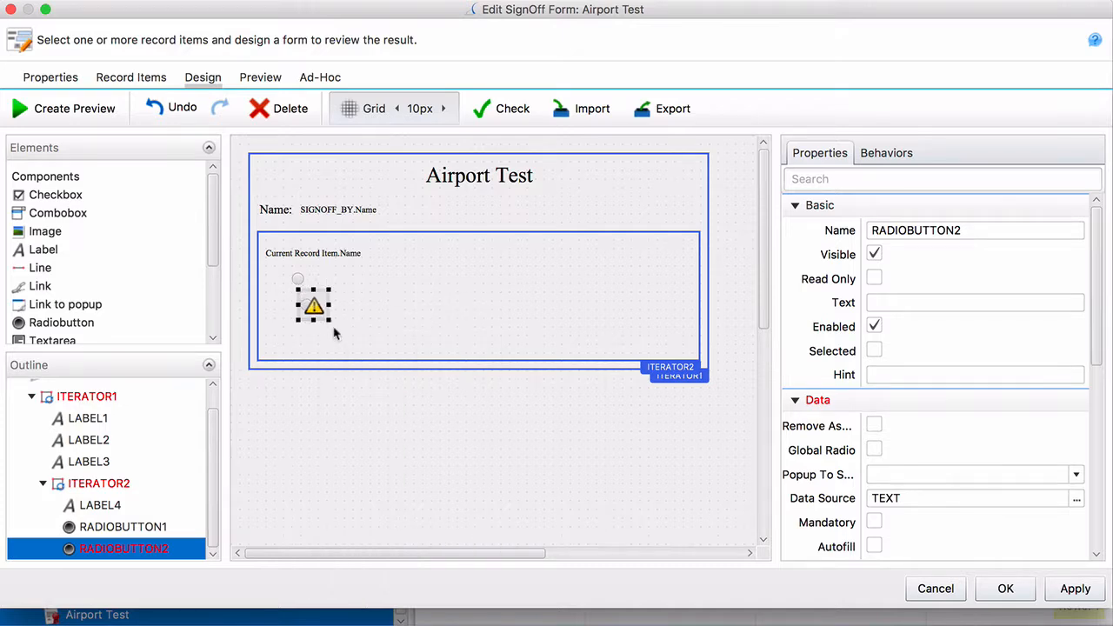
key(super+v)
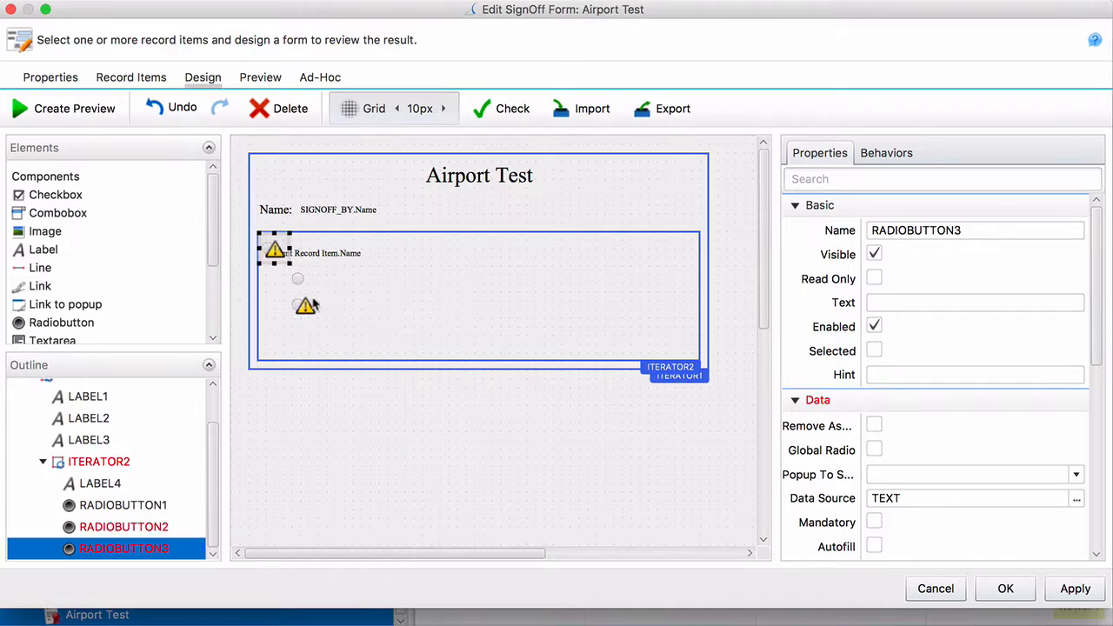
drag(280, 251, 306, 341)
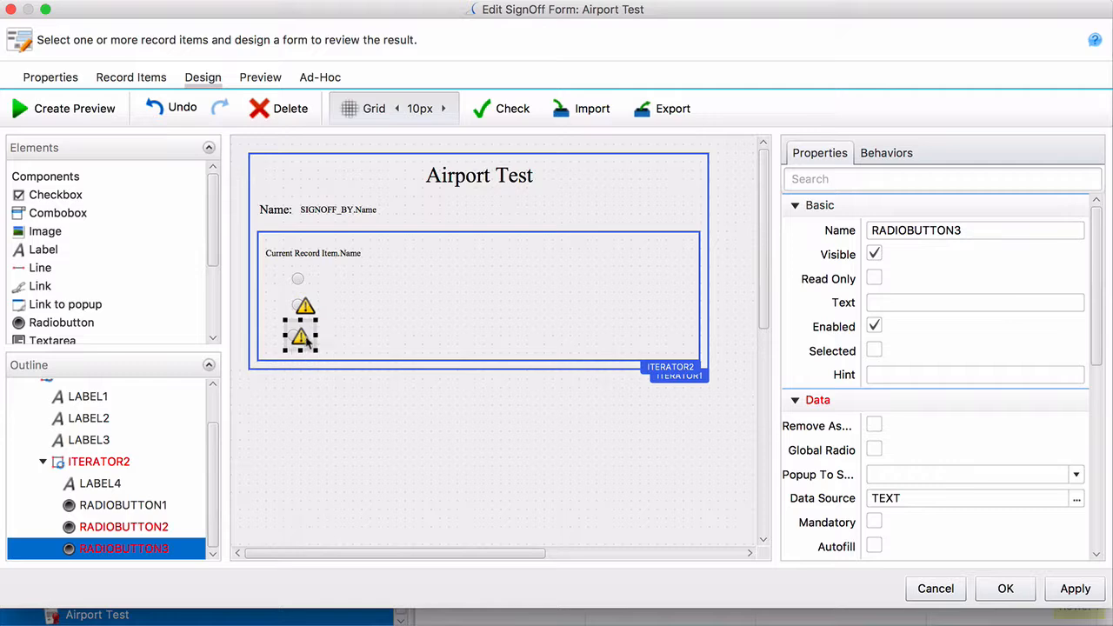
click(347, 362)
Make the outer iterator taller (height 290) and enlarge the inner question area
click(452, 367)
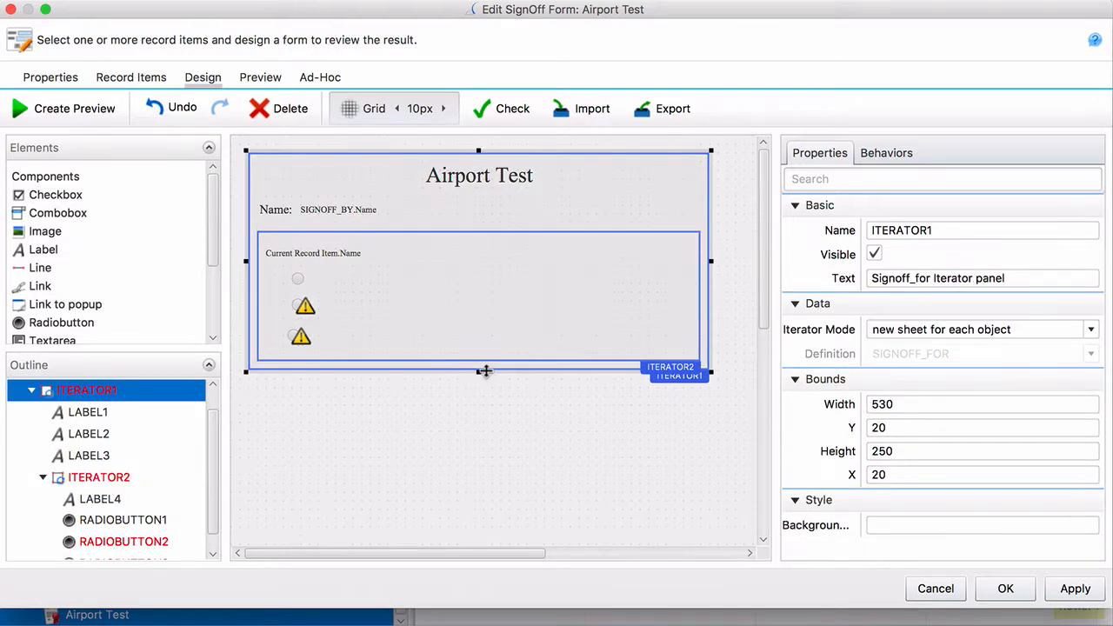
drag(478, 368, 478, 406)
click(484, 357)
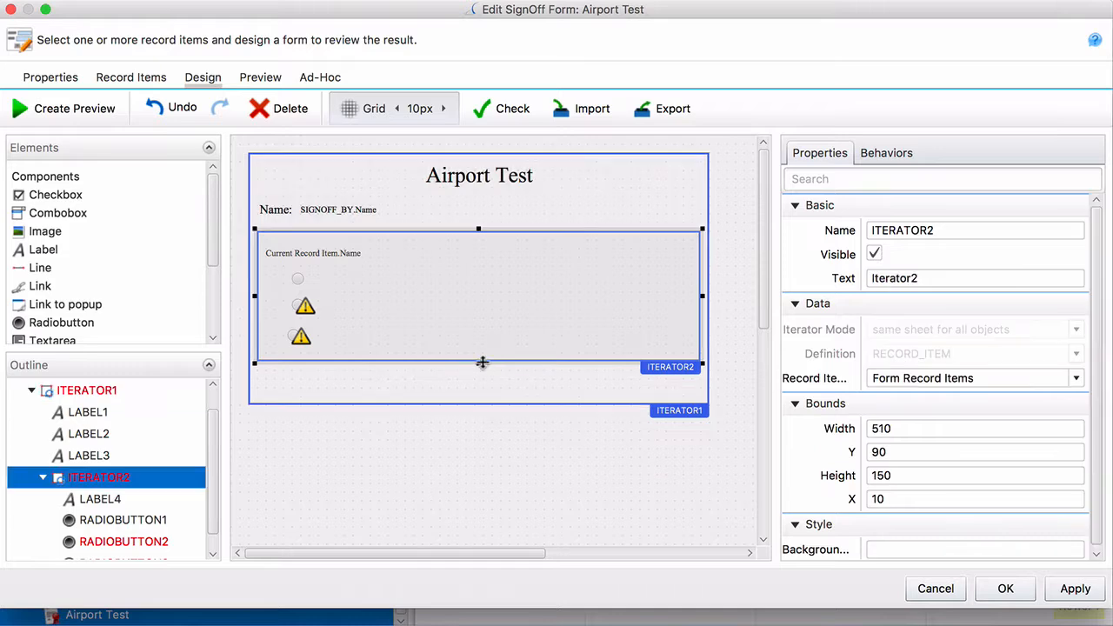
drag(479, 362, 479, 390)
Duplicate the third radio button and place the copy below it
click(300, 338)
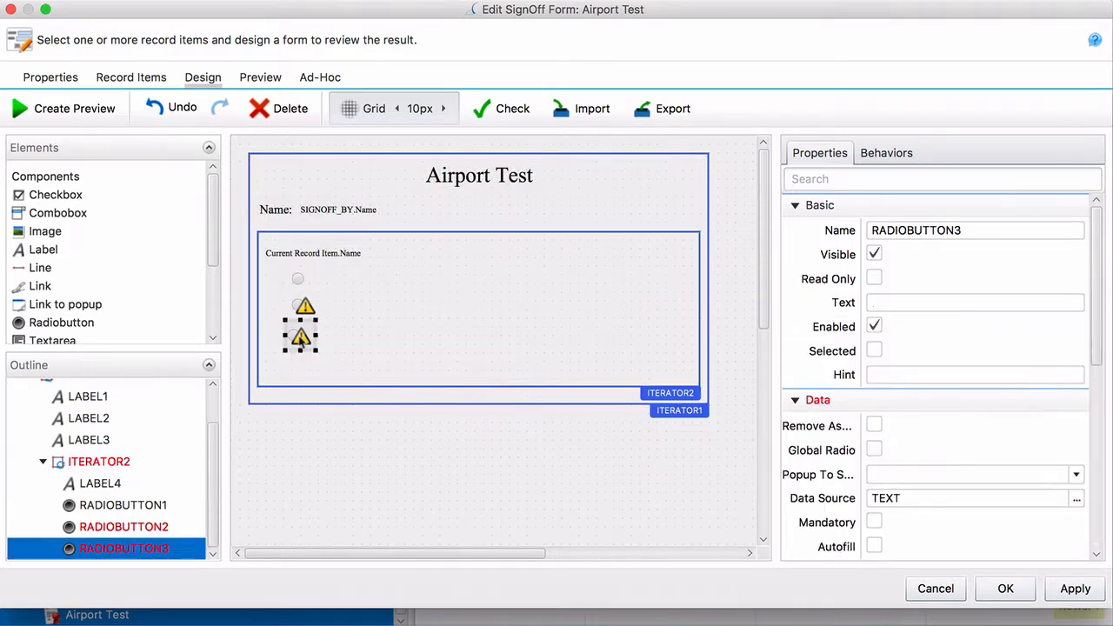
key(ctrl+v)
drag(270, 266, 305, 372)
Select all four radio buttons and align them horizontally by their centers
click(300, 338)
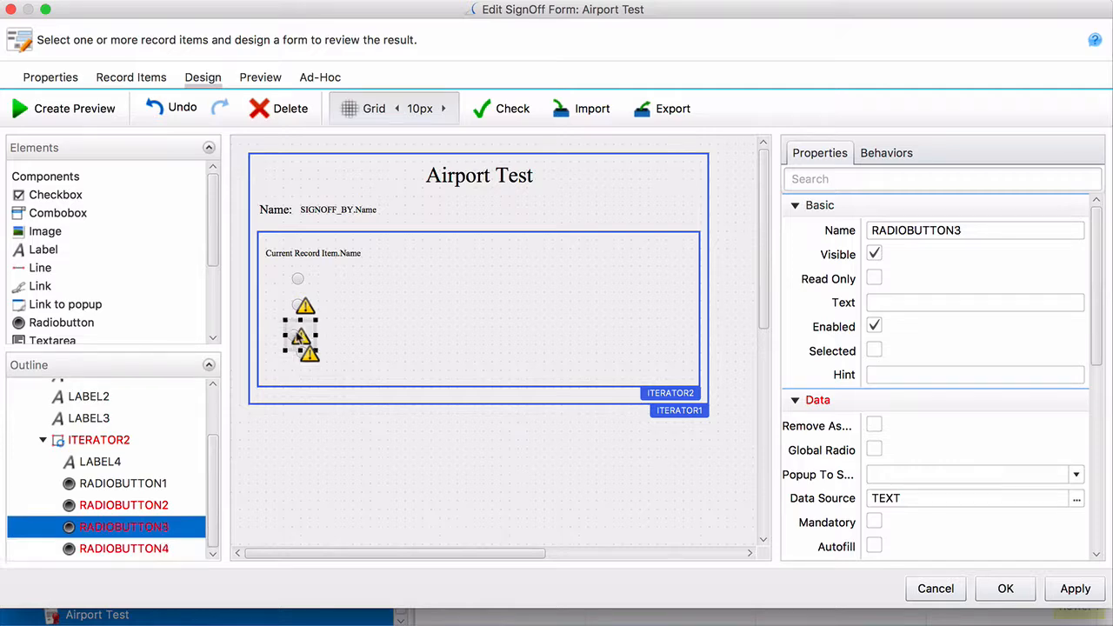
click(303, 278)
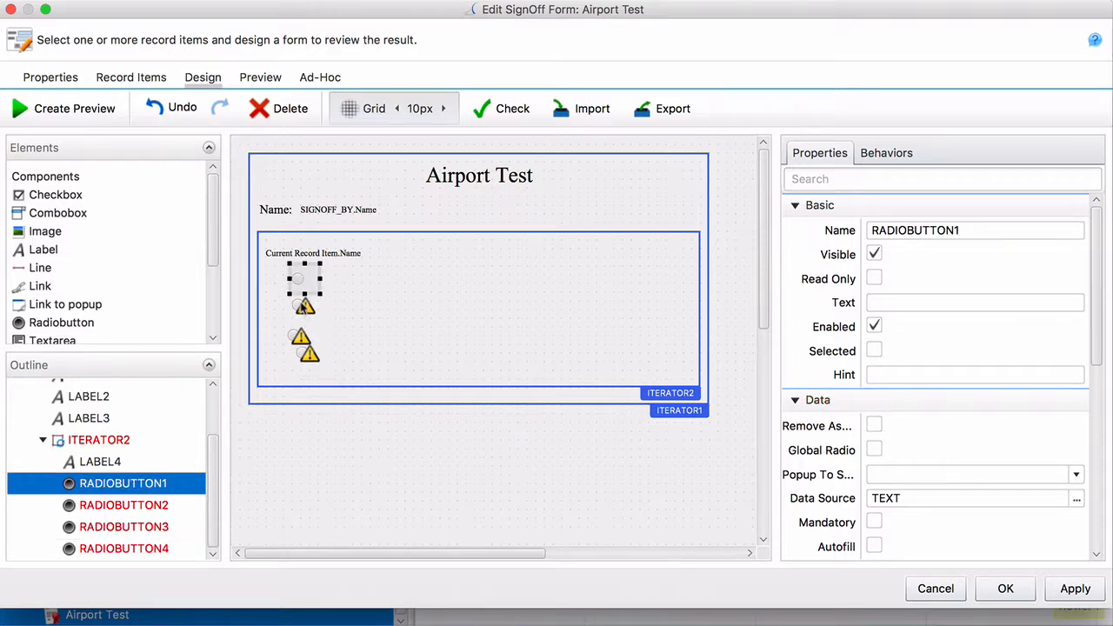
shift+click(300, 335)
shift+click(299, 335)
shift+click(306, 363)
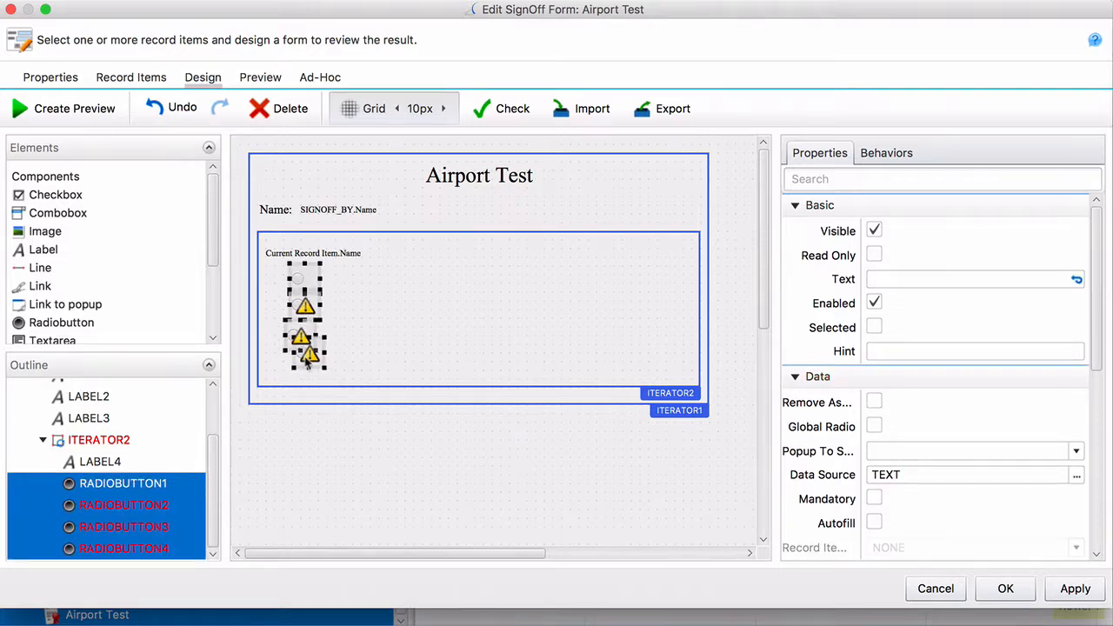
right_click(304, 360)
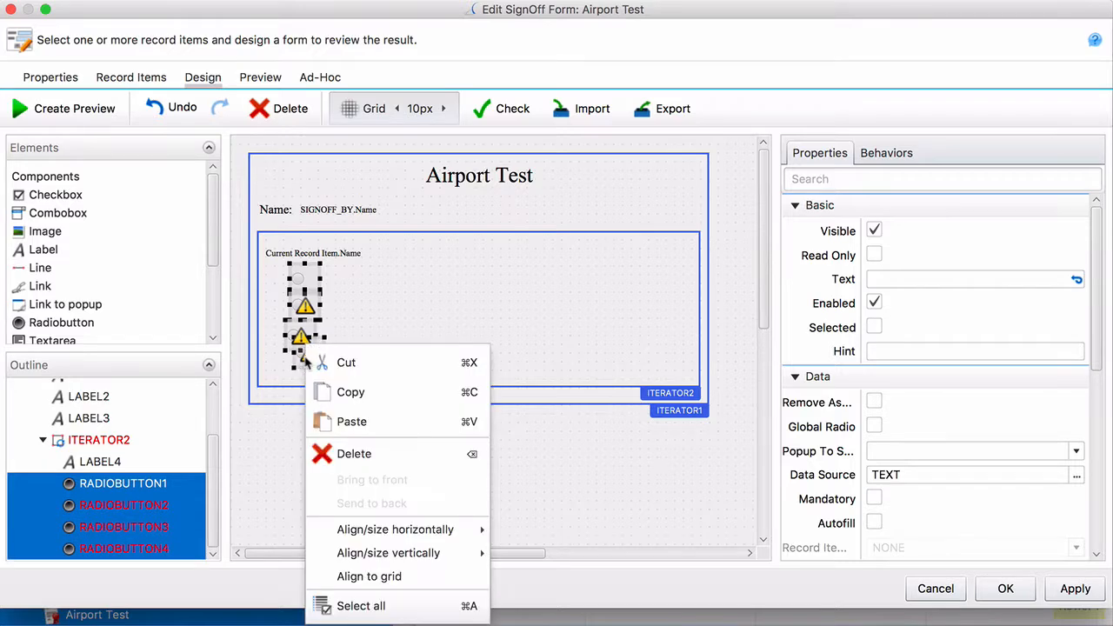
mouse_move(421, 528)
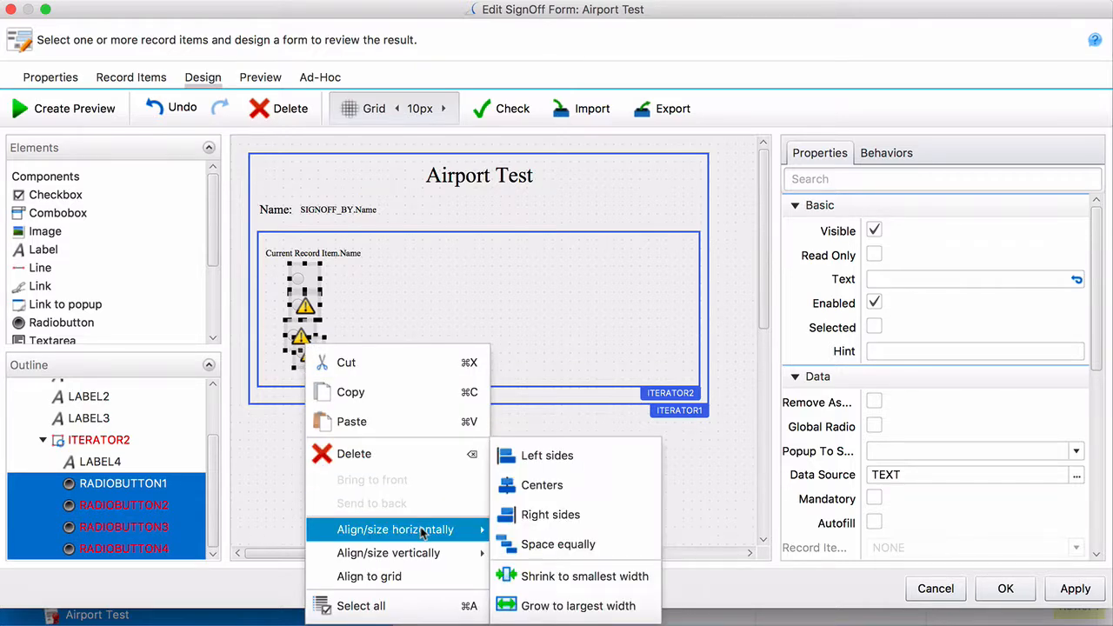
click(526, 492)
Nudge the fourth radio button down about 10 px, then select the top button
click(474, 489)
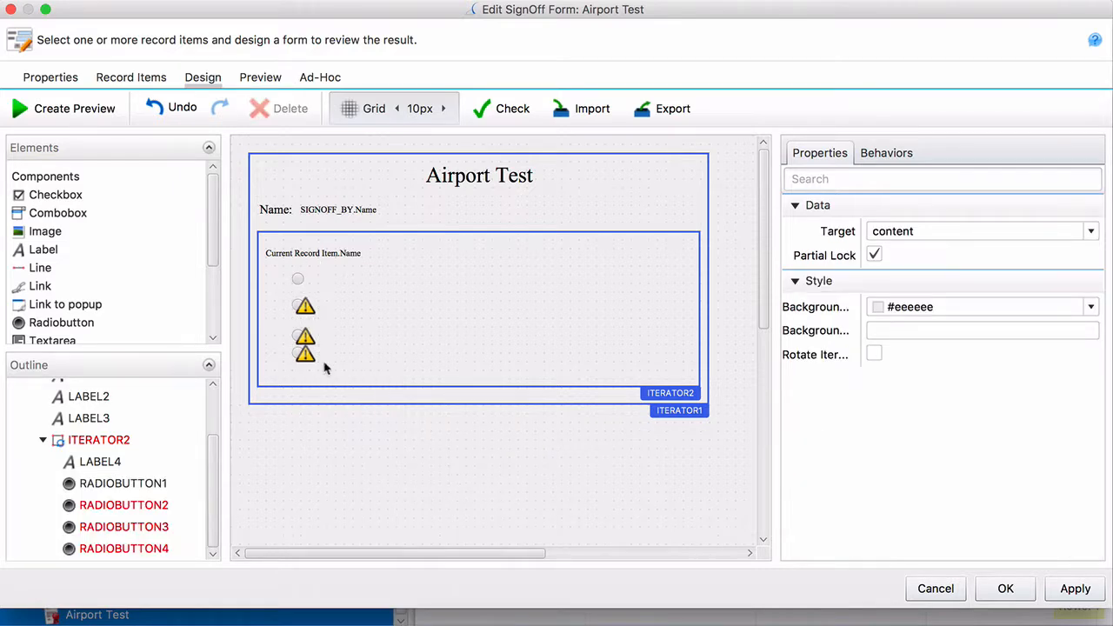
click(301, 340)
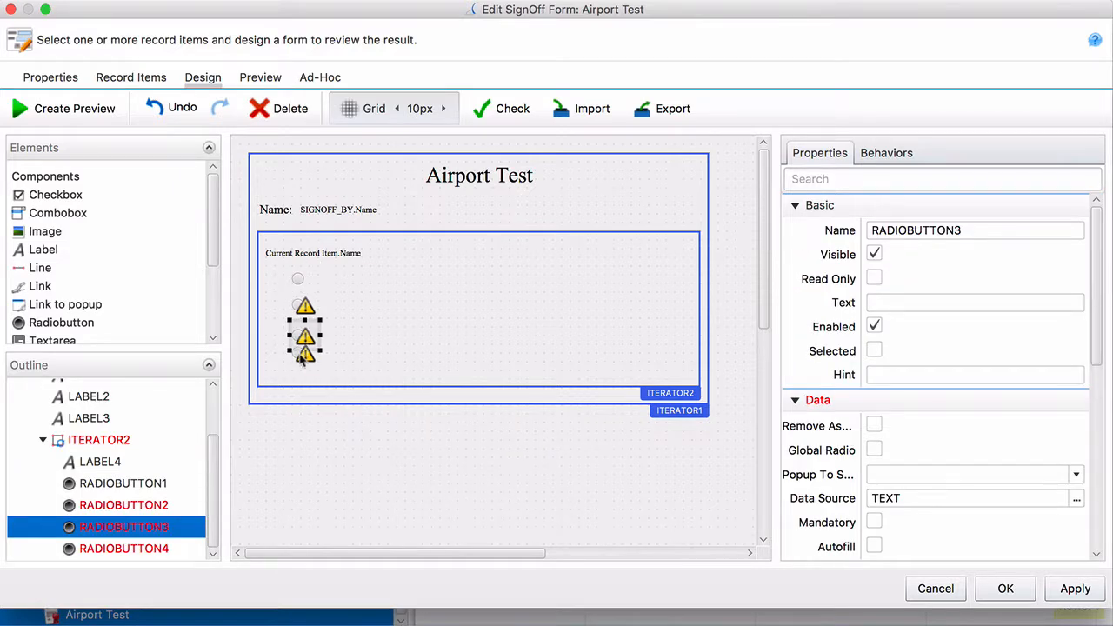
drag(301, 358, 301, 363)
click(364, 465)
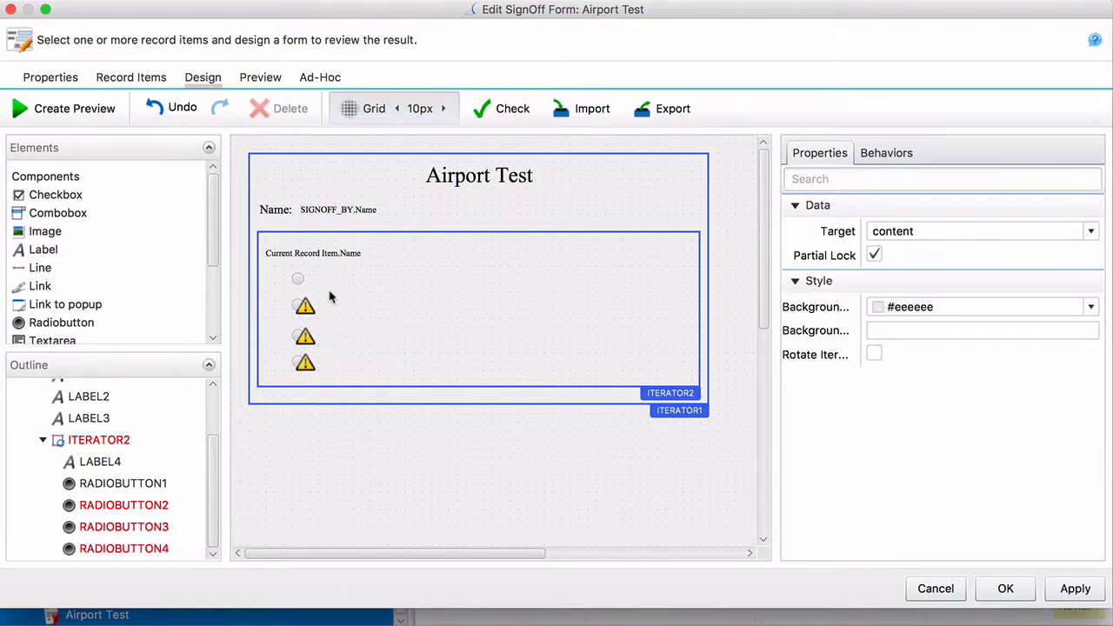
click(301, 277)
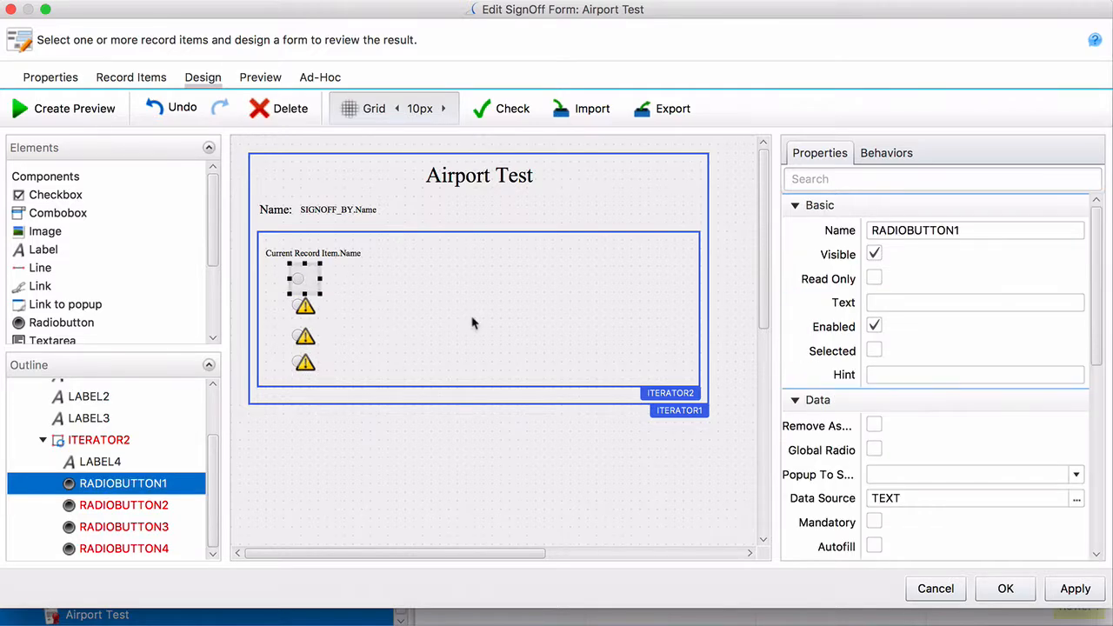
Set RADIOBUTTON1's data source to the Answer ABCD (SET) data set
scroll(843, 464, down, 2)
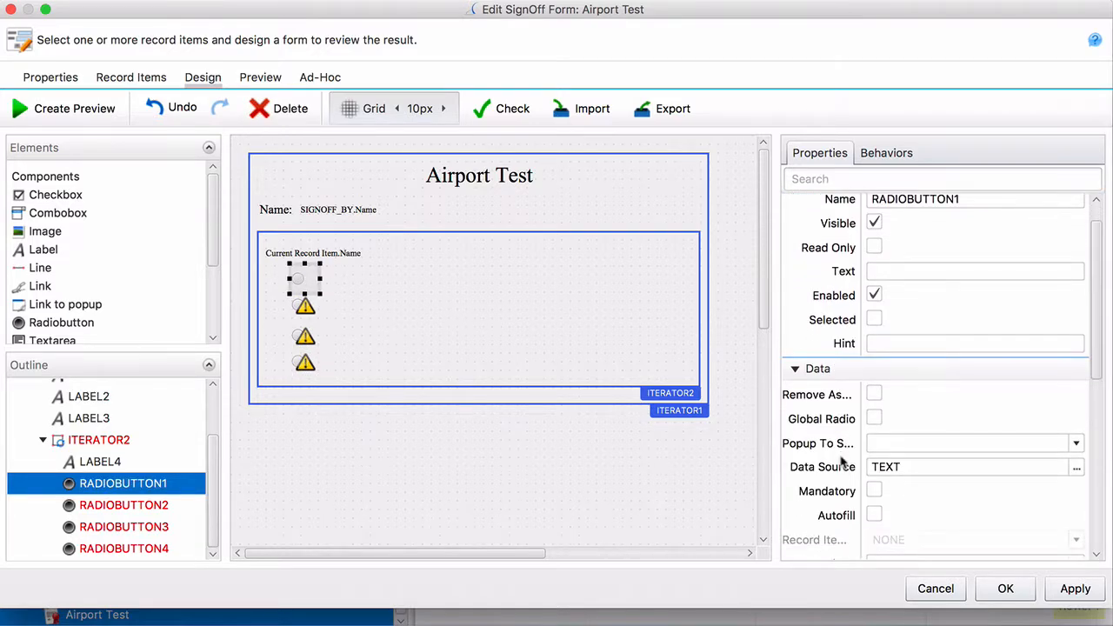
click(1076, 469)
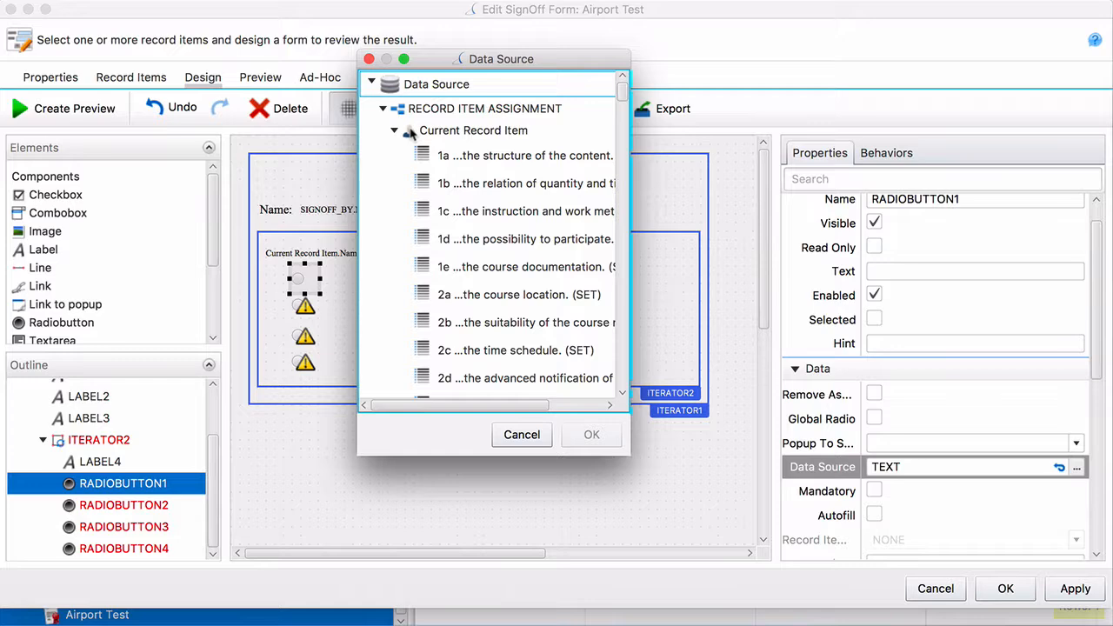
scroll(432, 200, down, 10)
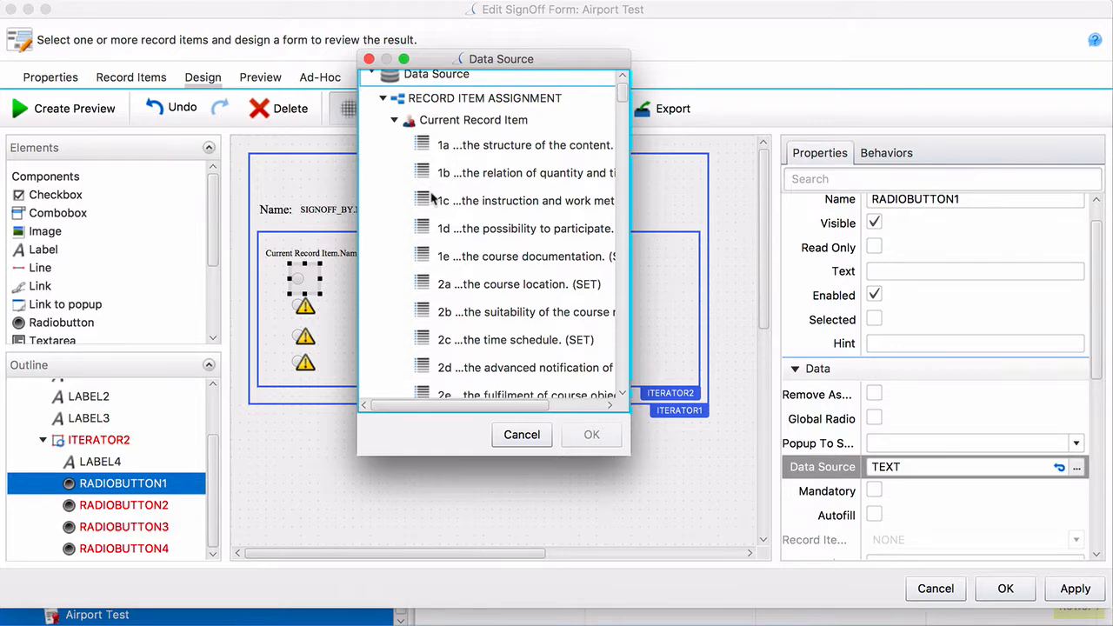
scroll(432, 200, down, 5)
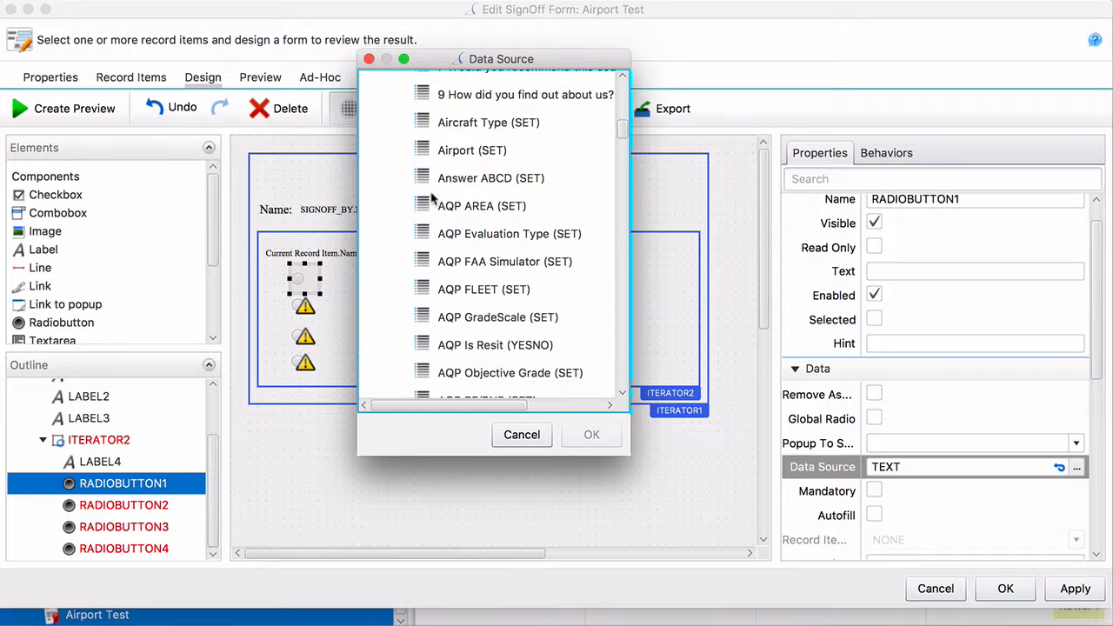
click(463, 190)
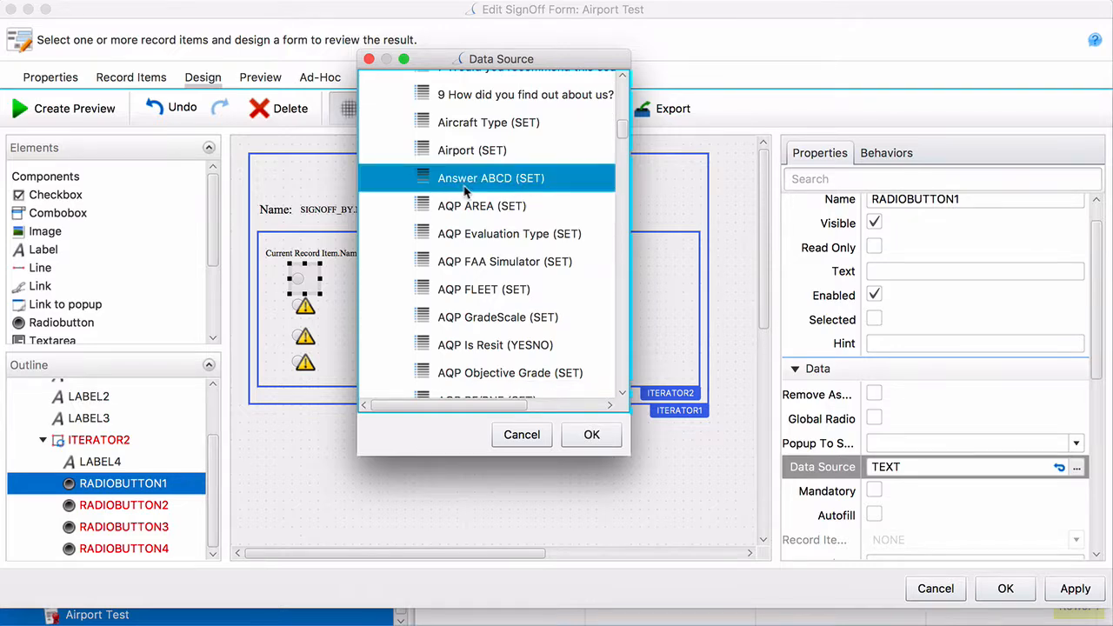
click(589, 435)
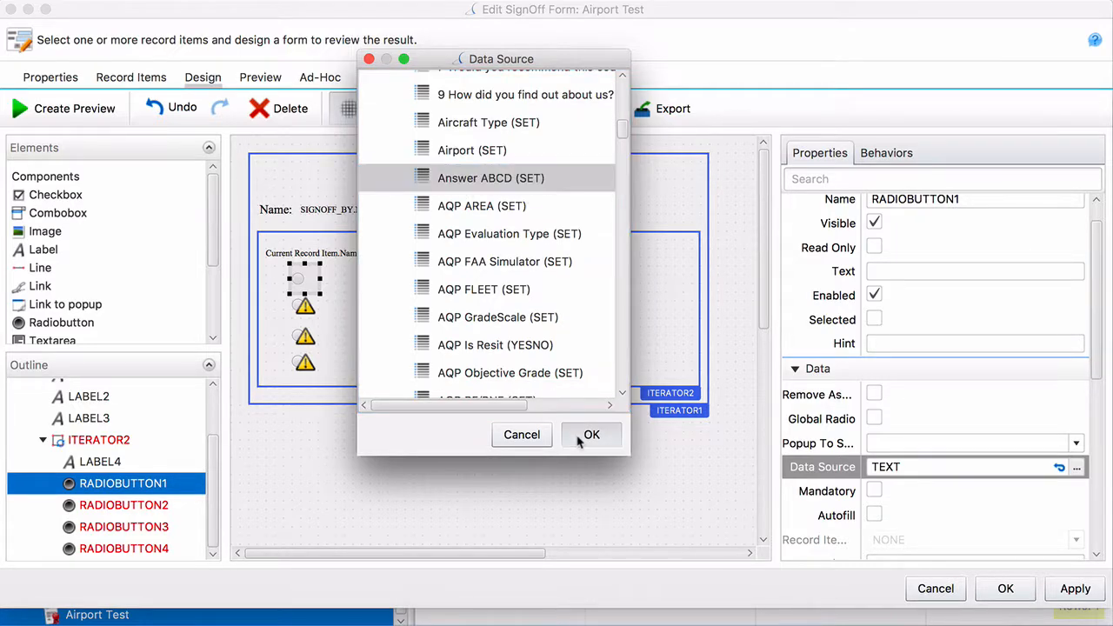
scroll(877, 502, down, 2)
Make the top radio button answer A and link RADIOBUTTON2–4 to Answer ABCD
click(895, 485)
click(889, 522)
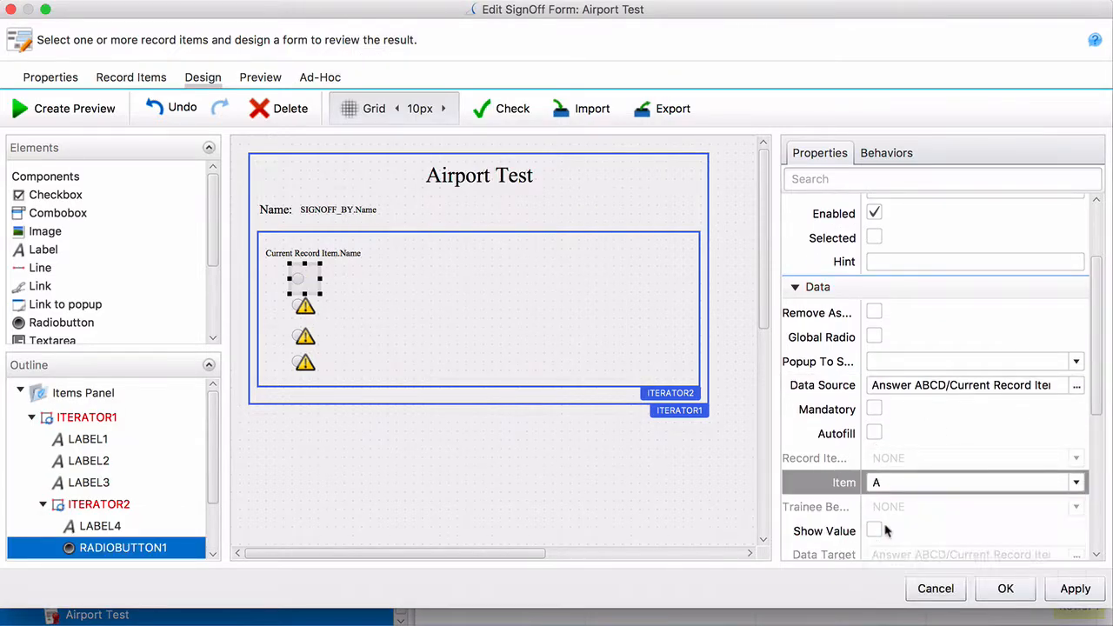
click(300, 306)
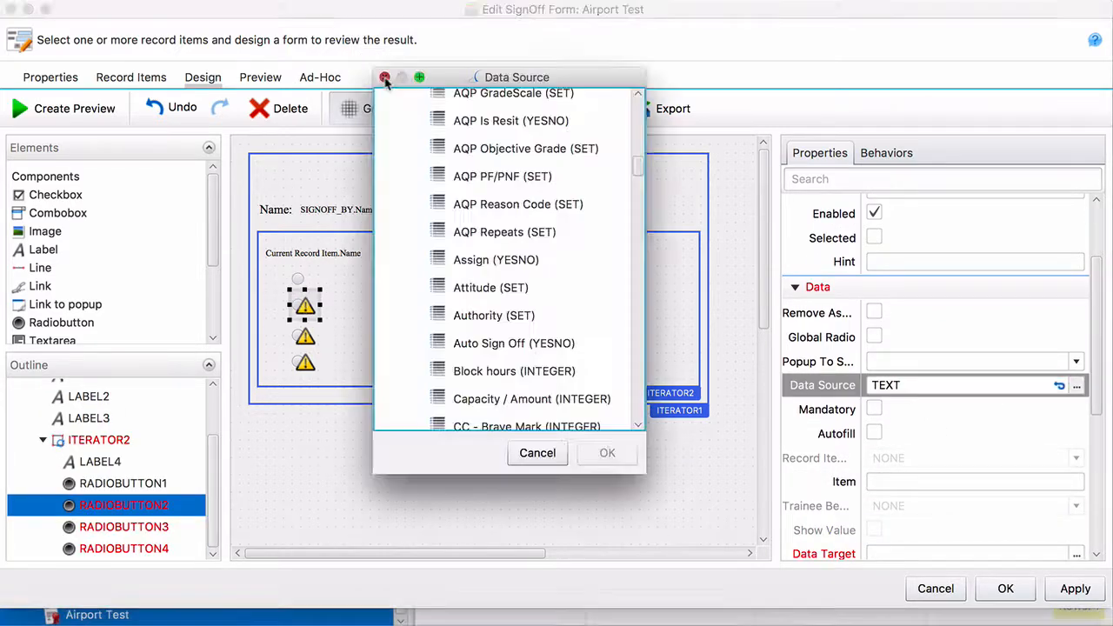
click(384, 77)
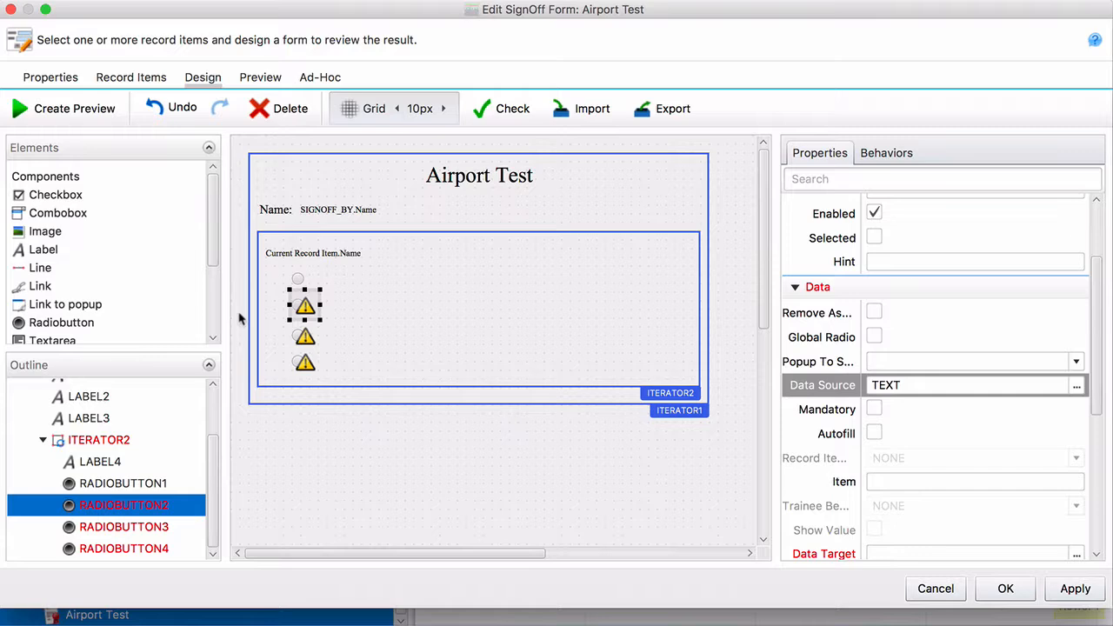
shift+click(305, 339)
shift+click(304, 365)
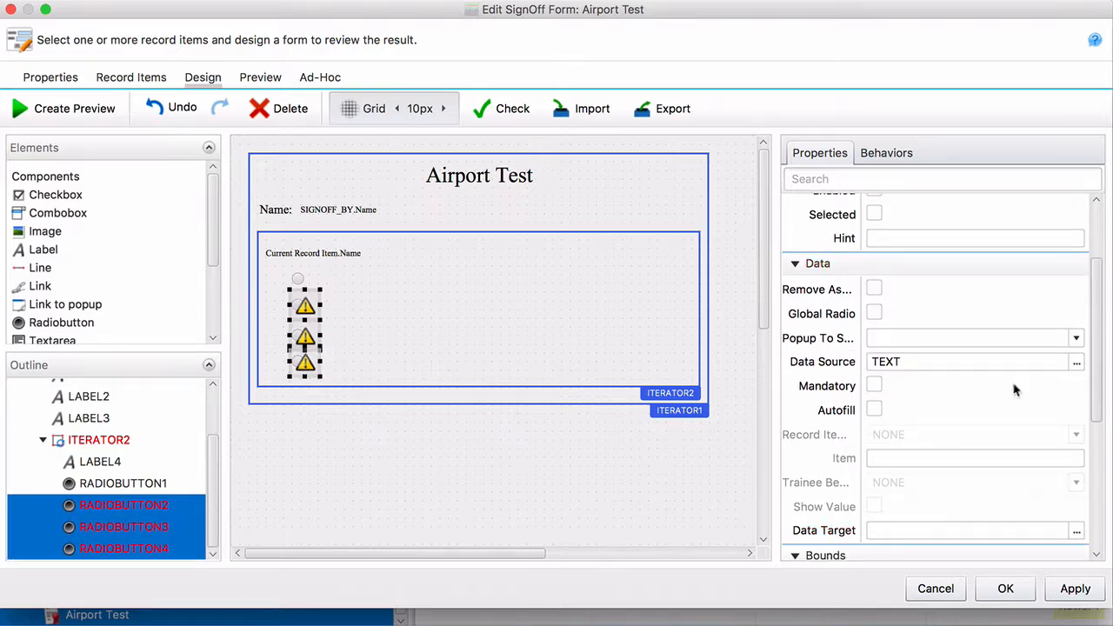
click(1076, 362)
drag(619, 134, 621, 152)
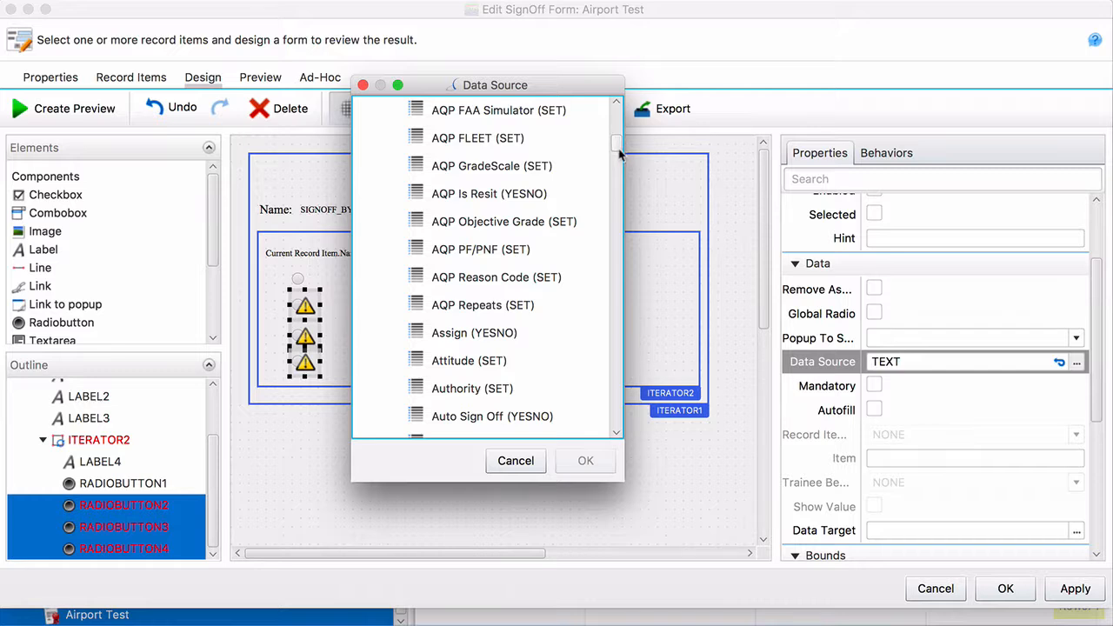
drag(620, 153, 620, 144)
click(530, 128)
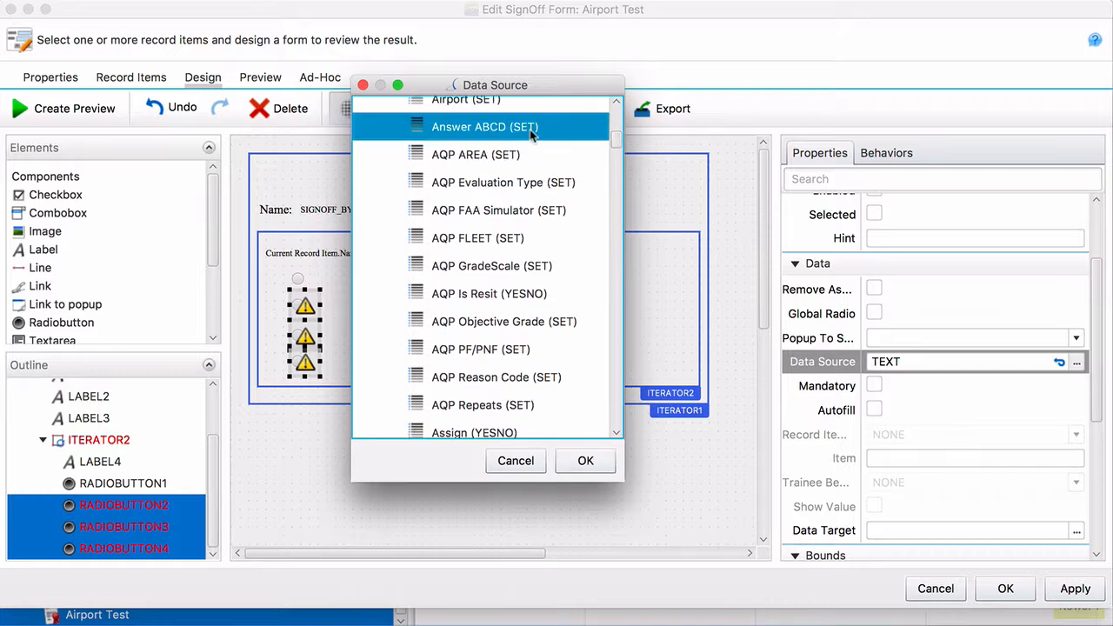
click(585, 461)
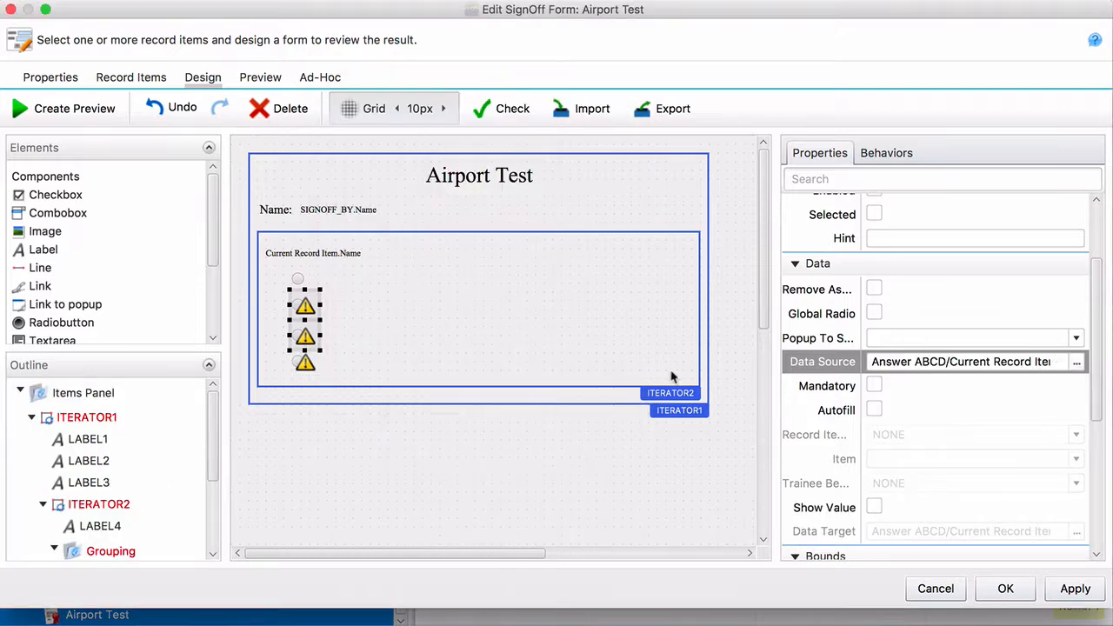
Assign answers B, C and D to the second, third and fourth radio buttons
click(330, 316)
click(973, 482)
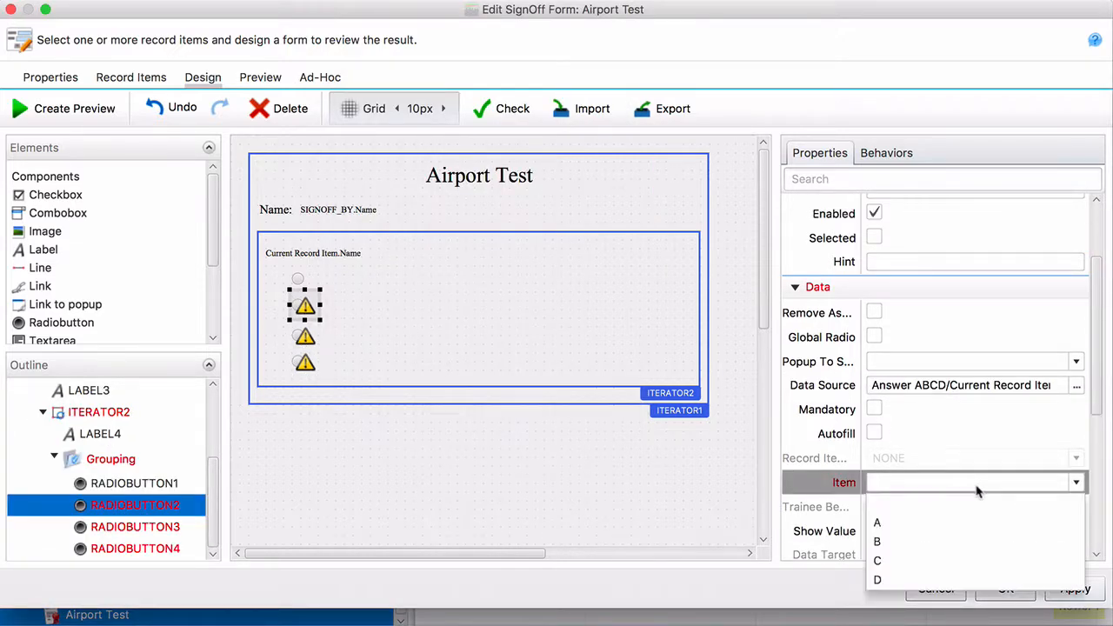
click(910, 534)
click(303, 339)
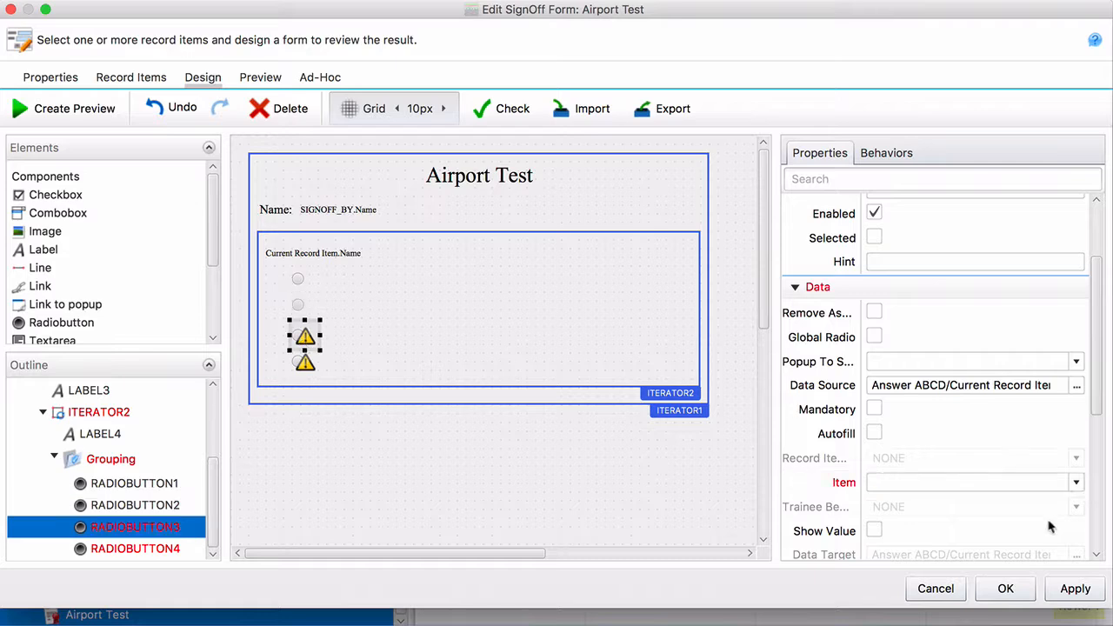
click(972, 484)
click(918, 561)
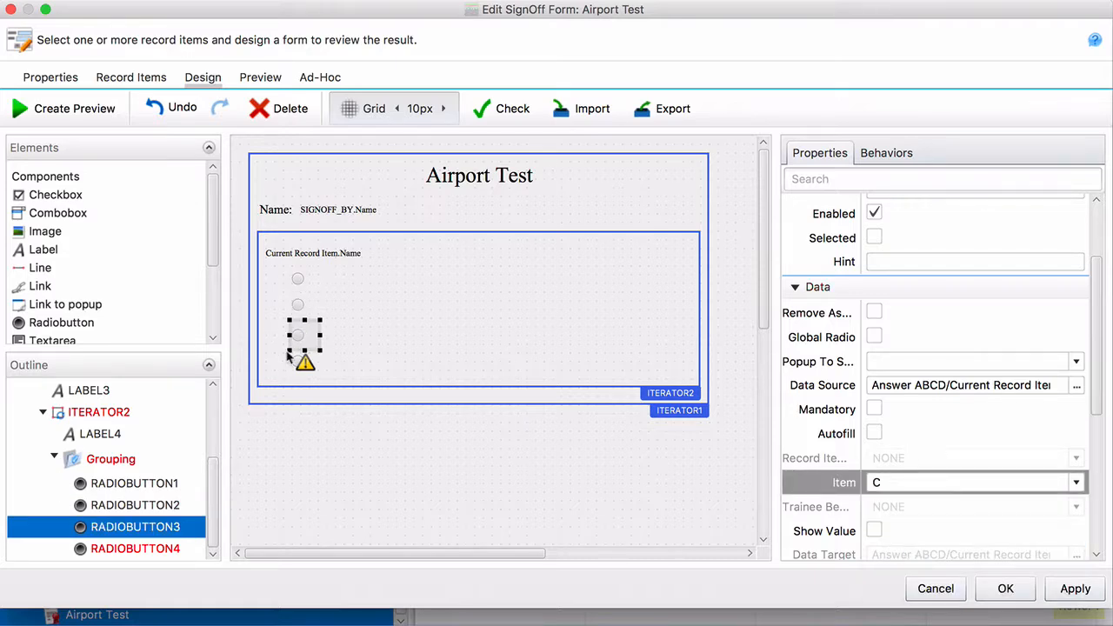
click(305, 362)
click(940, 481)
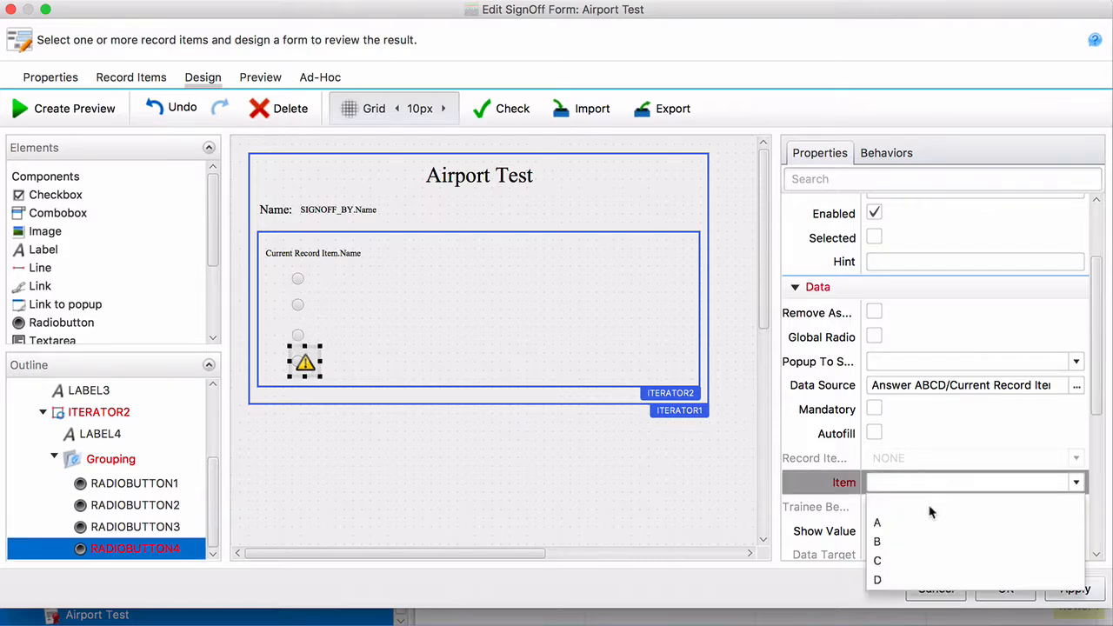
click(879, 579)
click(369, 479)
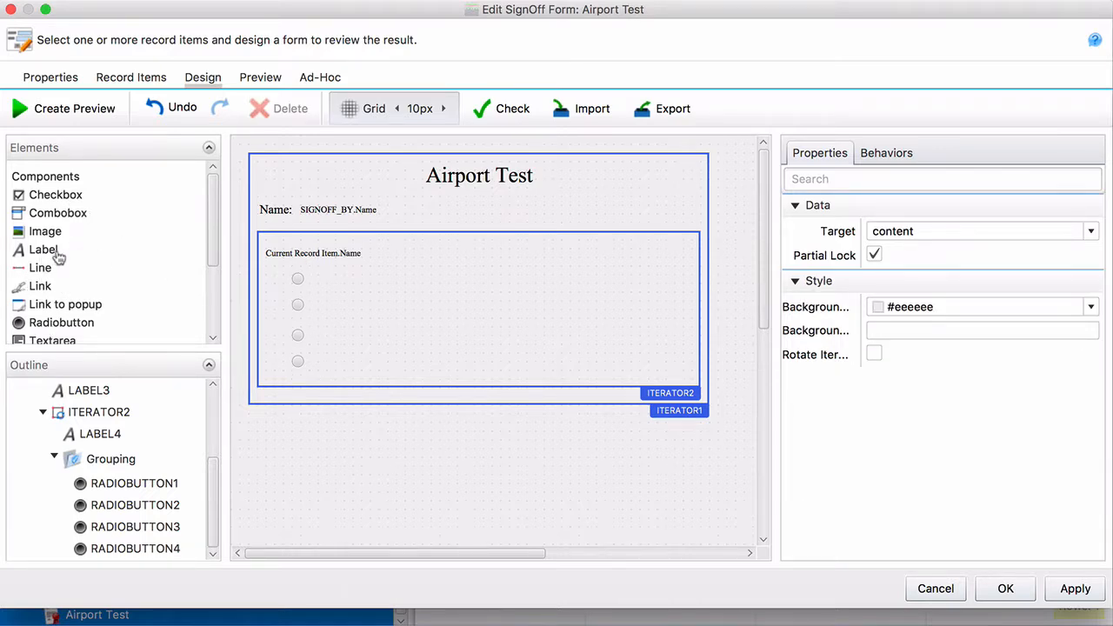
Add a 200-wide Label5 label beside the top radio button and paste copies beside the other three
drag(56, 256, 341, 279)
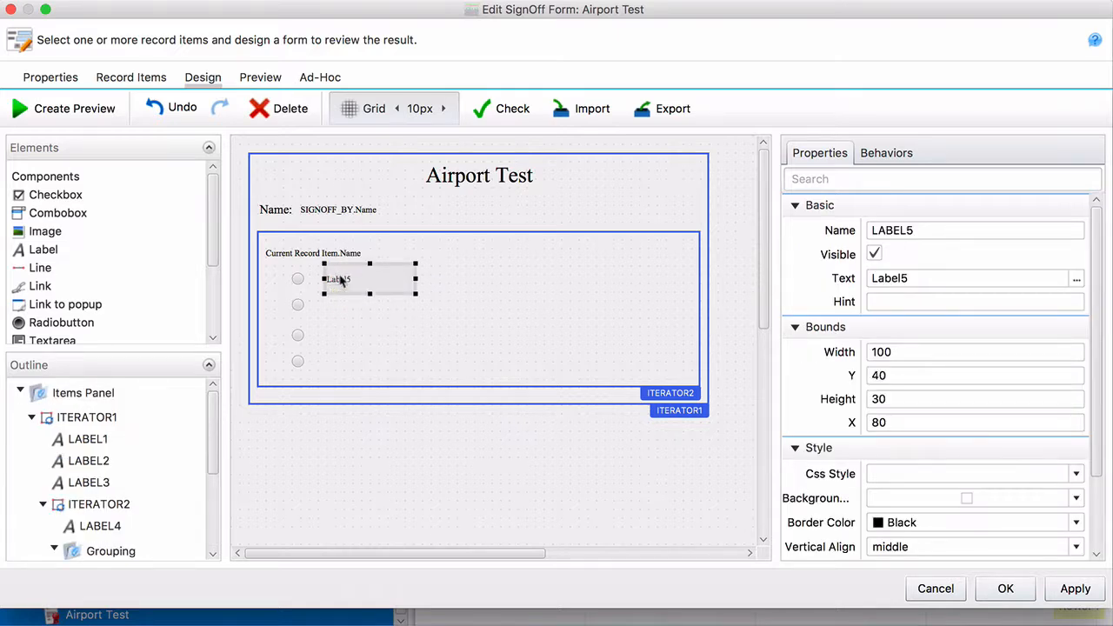
drag(415, 279, 504, 278)
key(super+c)
key(super+v)
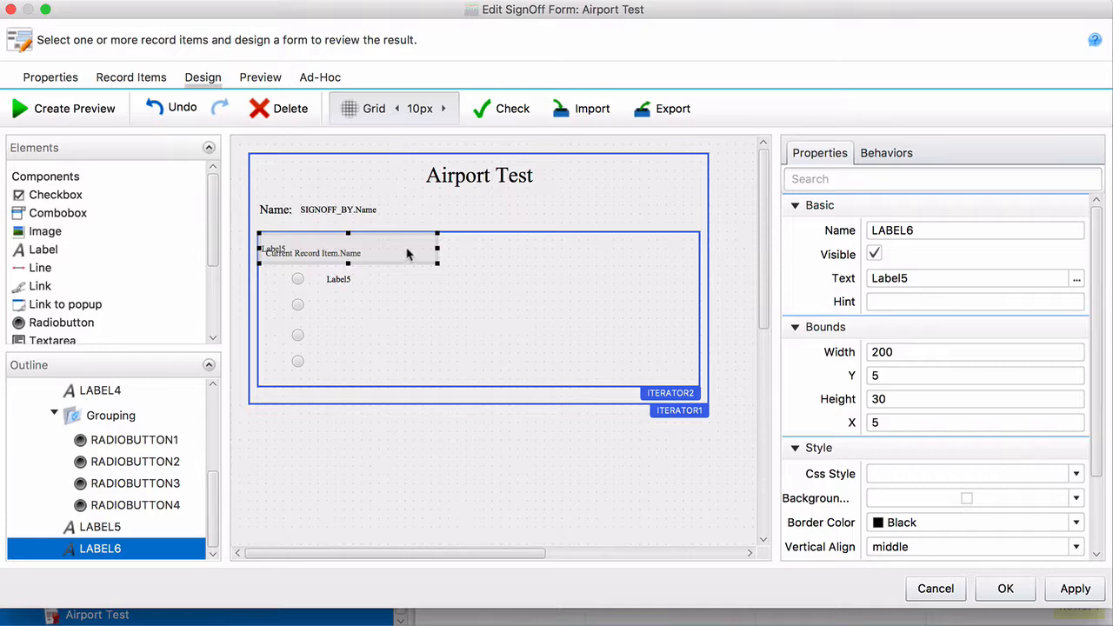
drag(408, 254, 479, 313)
key(super+v)
drag(398, 247, 467, 332)
key(super+v)
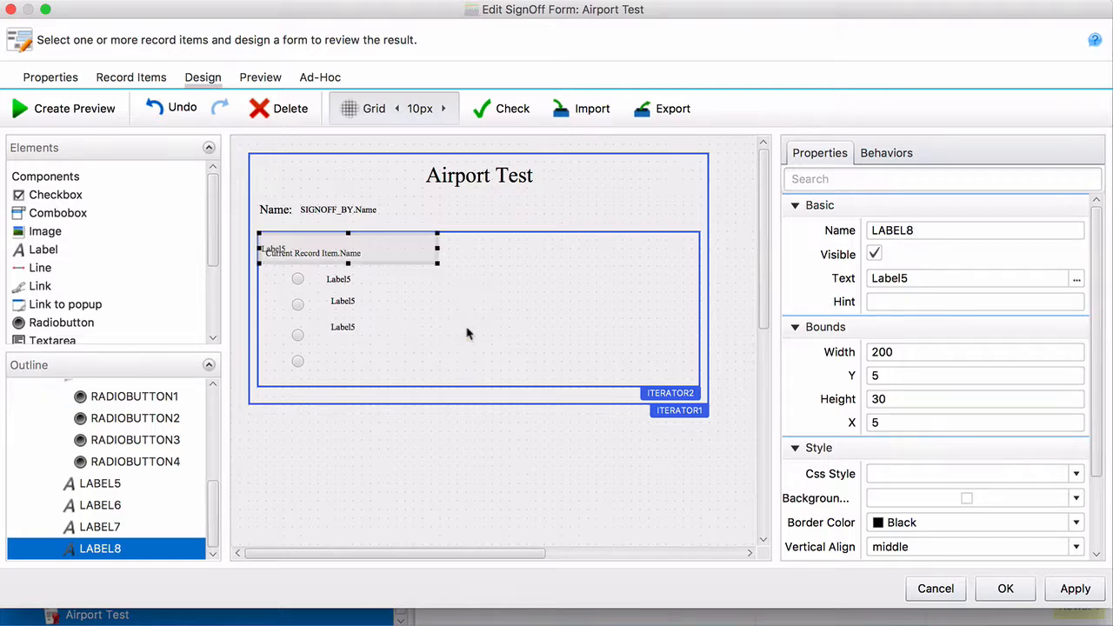
drag(405, 263, 466, 376)
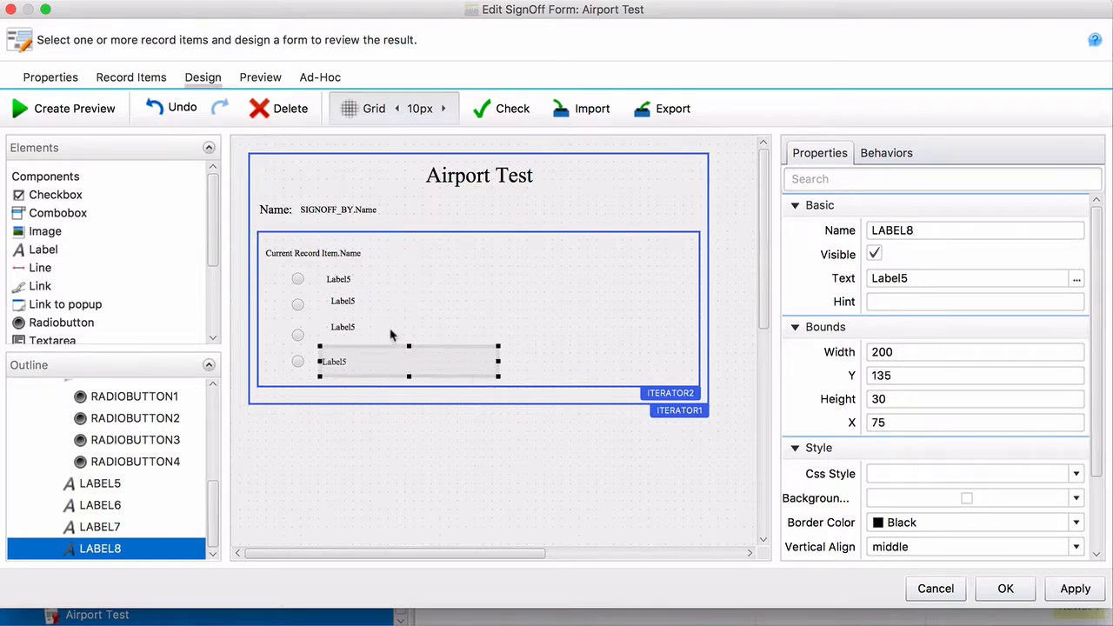
Nudge the third label (LABEL7) down 10 px
click(300, 364)
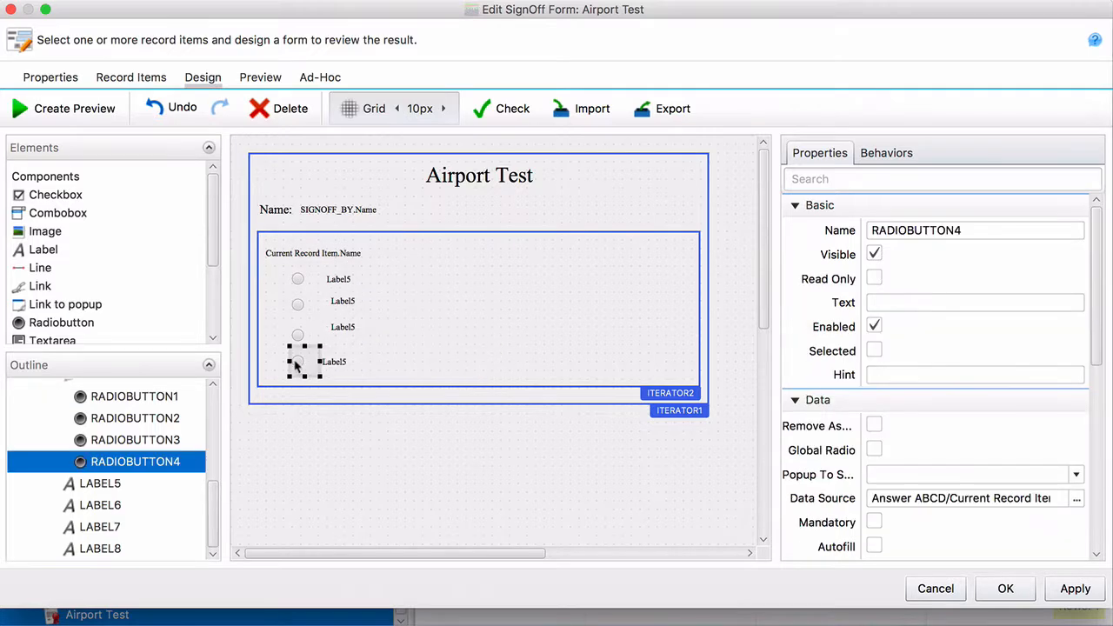
click(299, 339)
shift+click(368, 327)
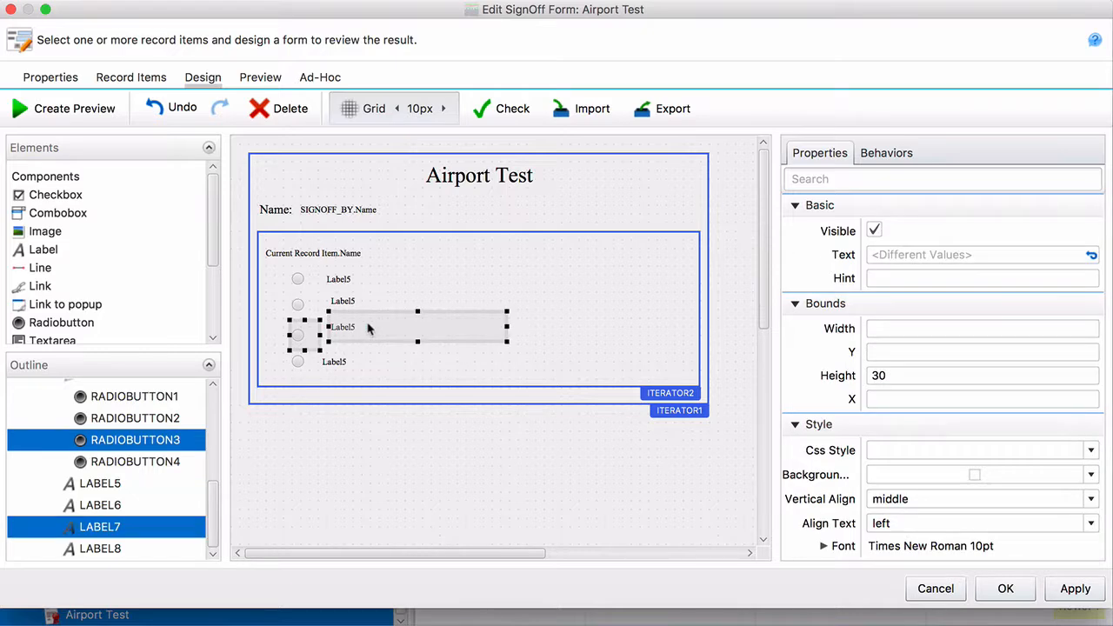
click(368, 330)
key(Down)
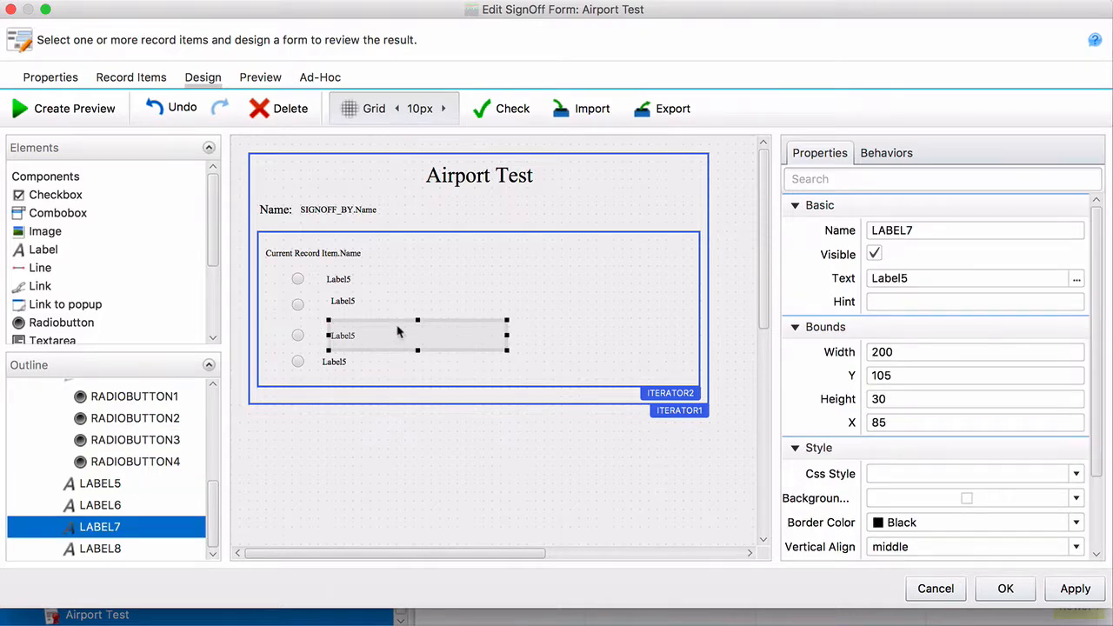
Select all four answer labels together
click(348, 307)
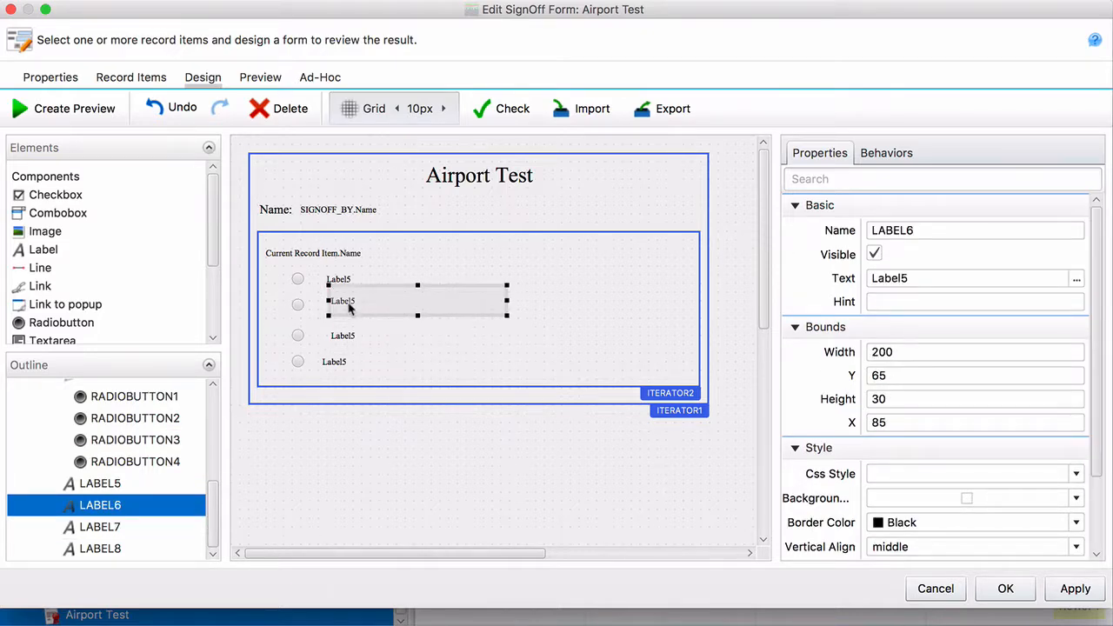
click(287, 310)
click(299, 306)
click(333, 312)
click(337, 281)
click(346, 309)
click(383, 277)
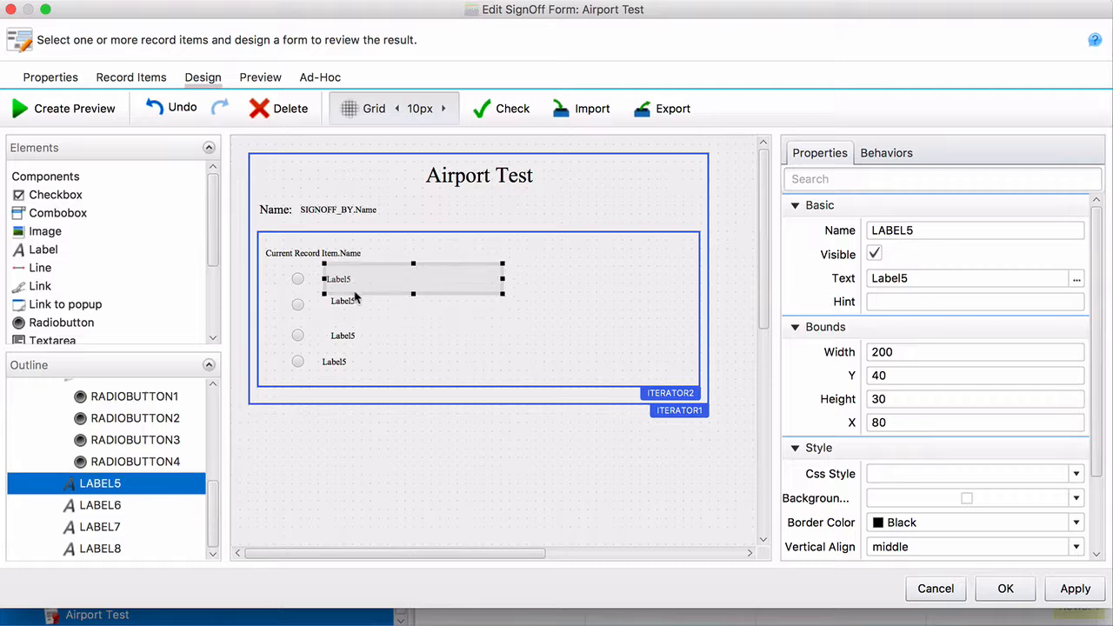
shift+click(349, 311)
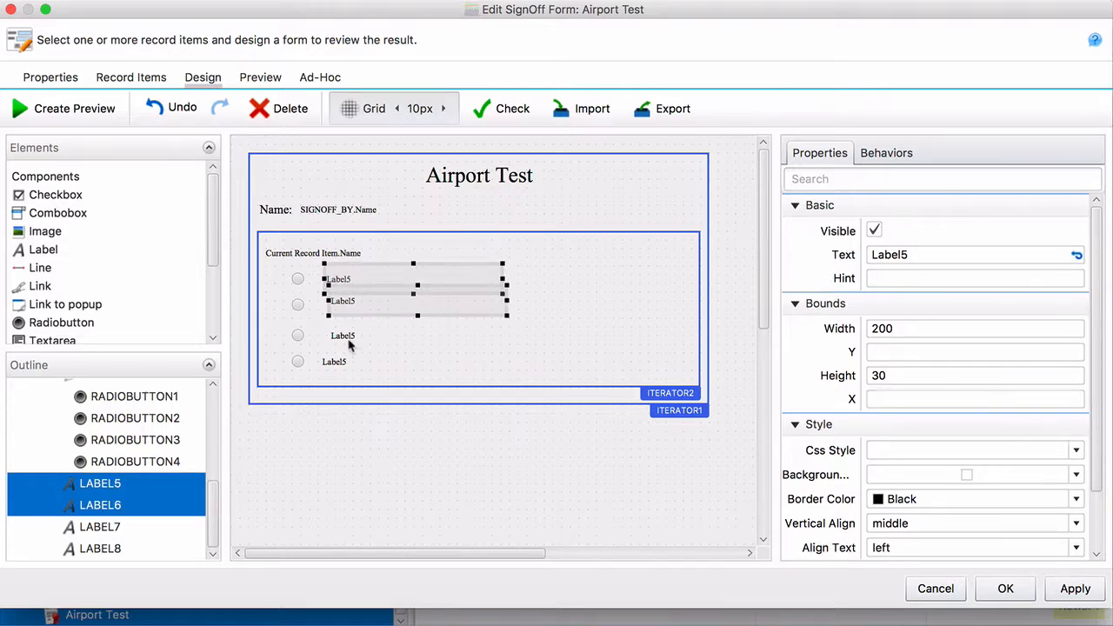
shift+click(351, 340)
shift+click(348, 363)
Align the four Label5 labels horizontally by their centers in one column
right_click(366, 368)
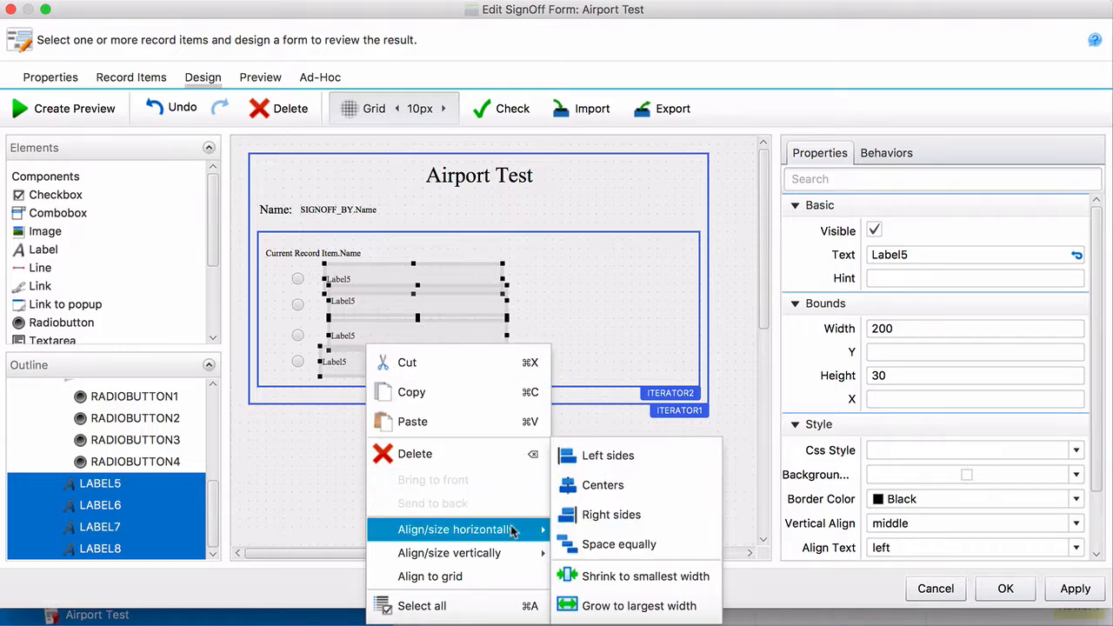
mouse_move(544, 532)
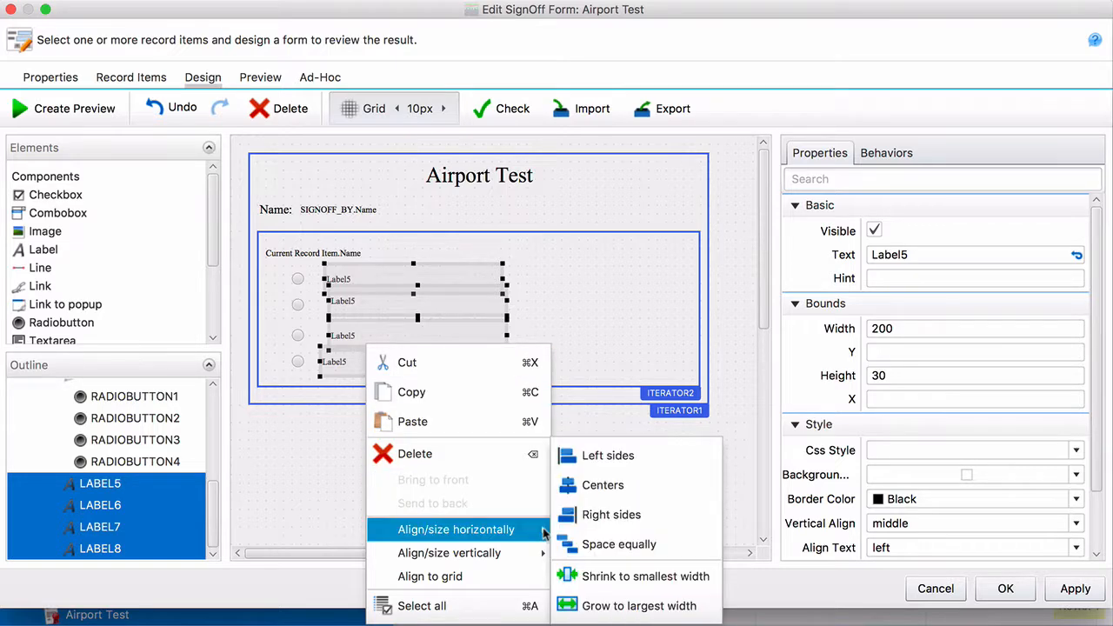
click(597, 489)
click(566, 315)
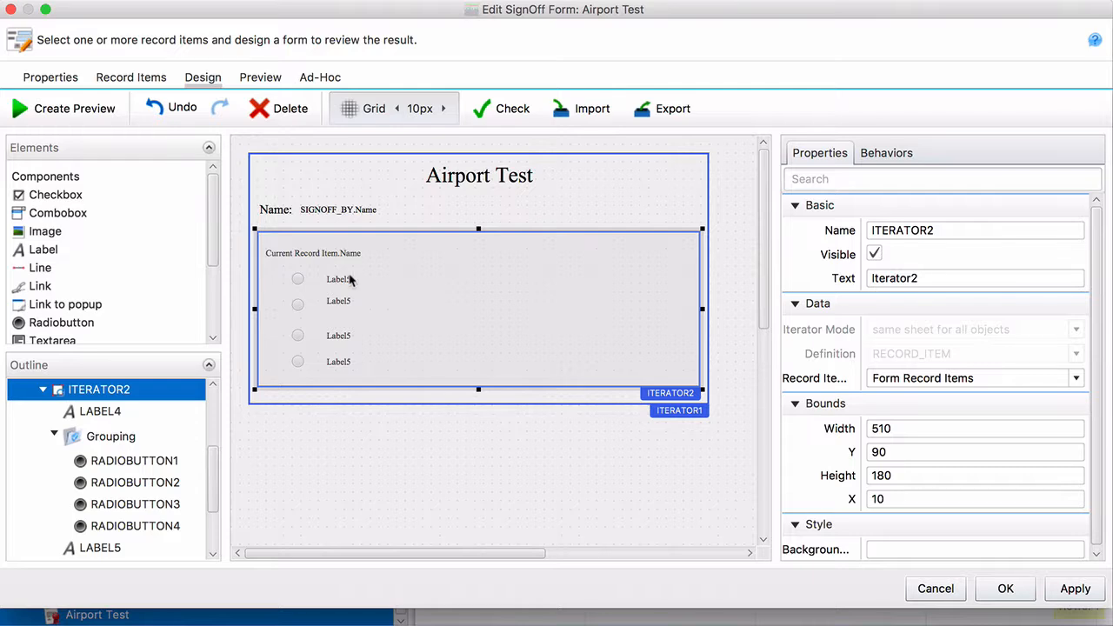
click(351, 278)
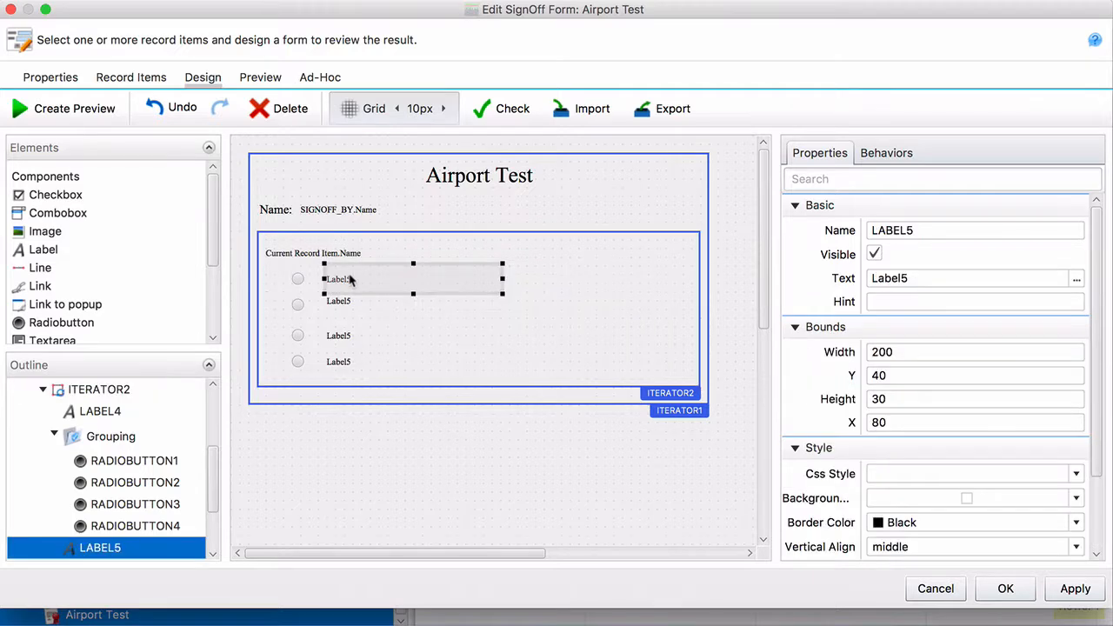
click(1077, 281)
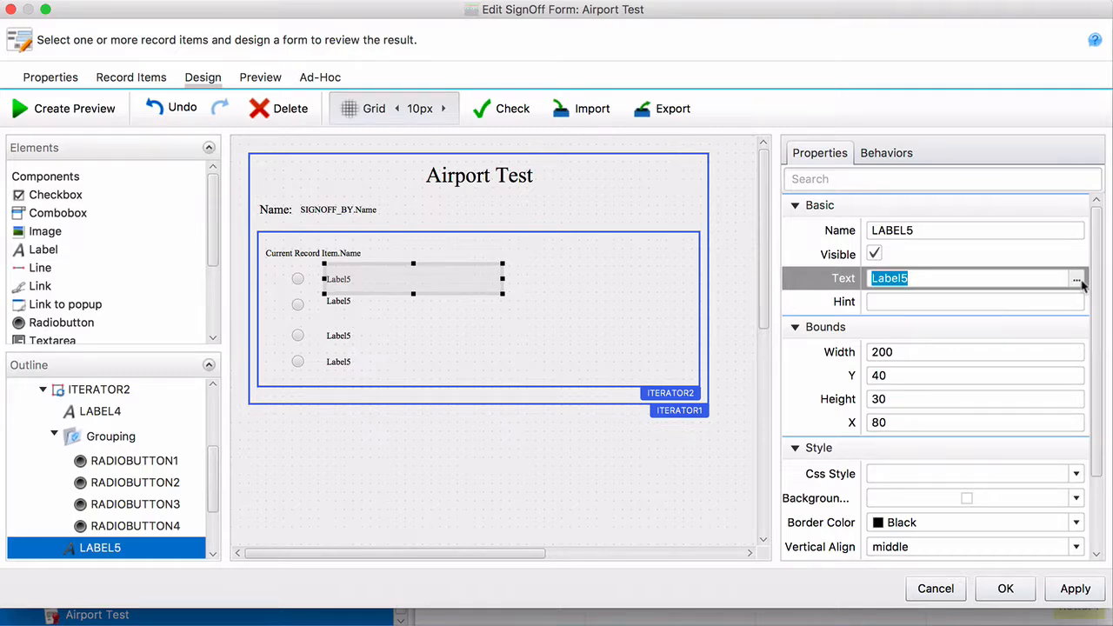
Bind the first answer label's text to Current Record Item.A
click(1078, 282)
click(410, 240)
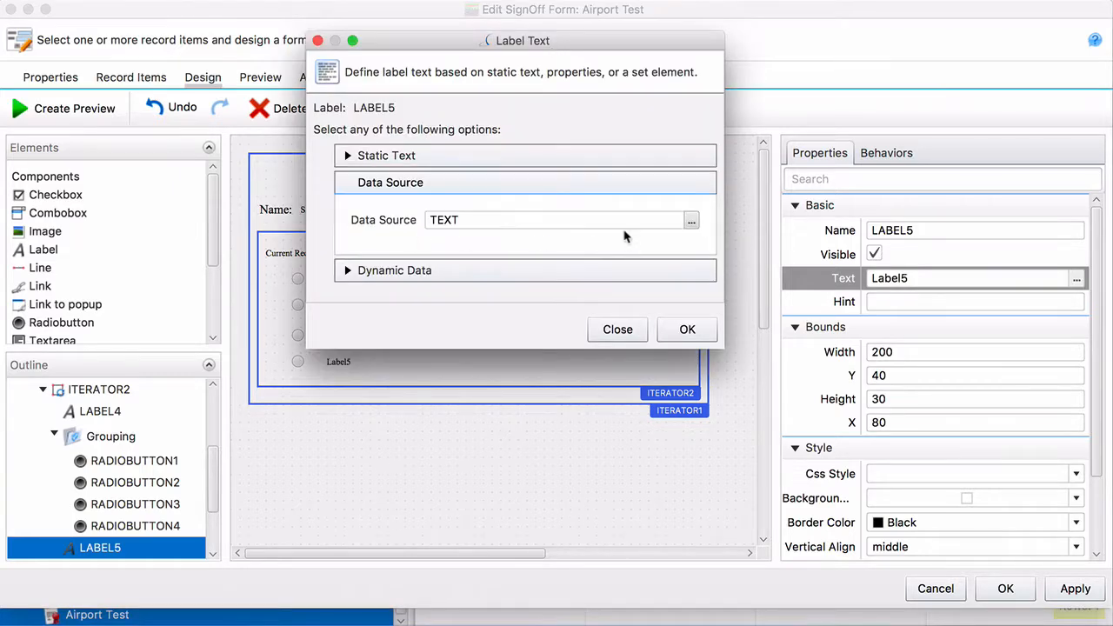
click(692, 222)
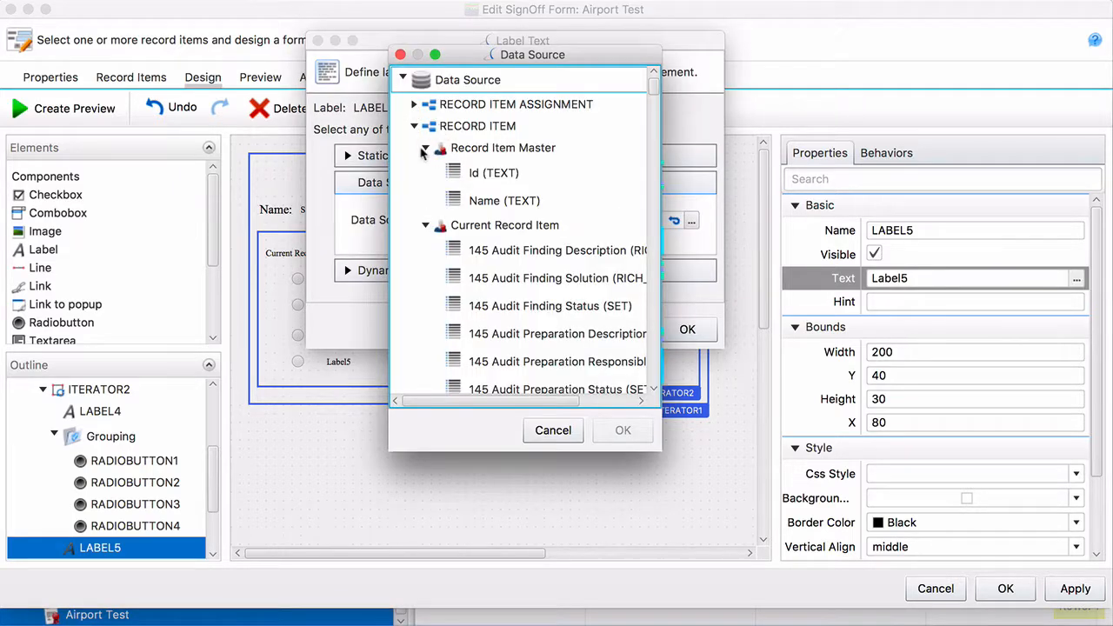
scroll(432, 252, down, 5)
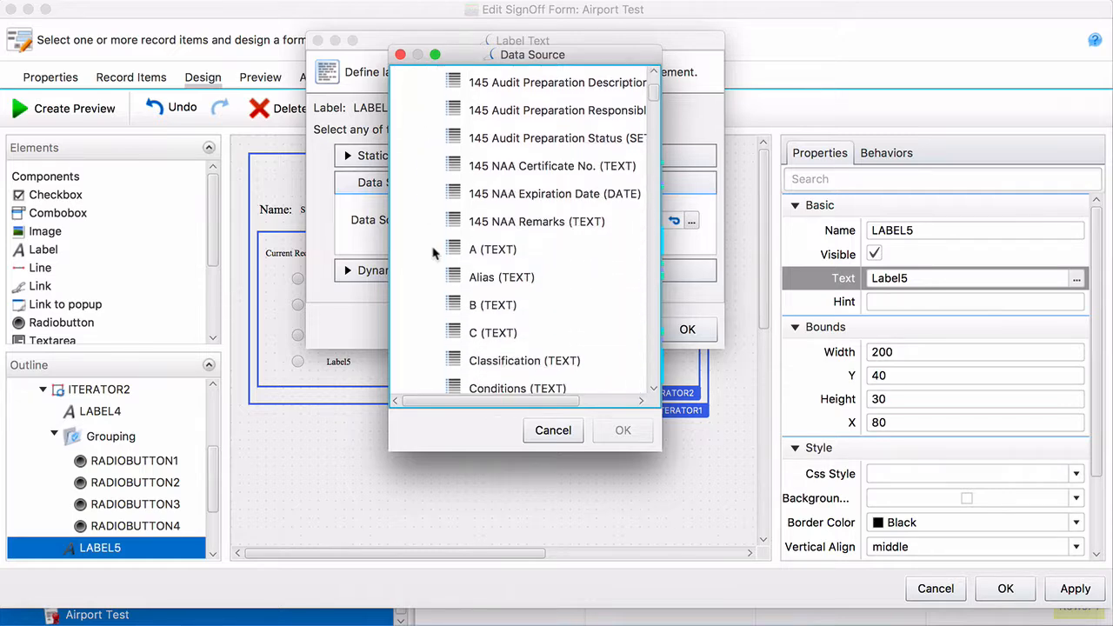
click(487, 250)
click(621, 429)
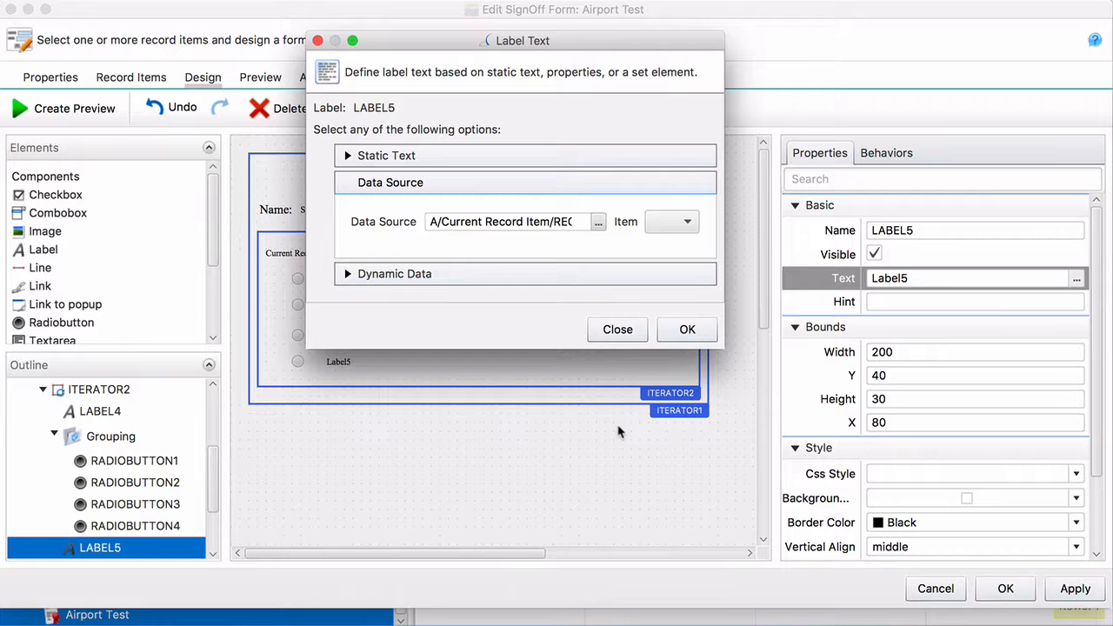
click(688, 331)
Bind the second answer label's text to Current Record Item.B
click(364, 303)
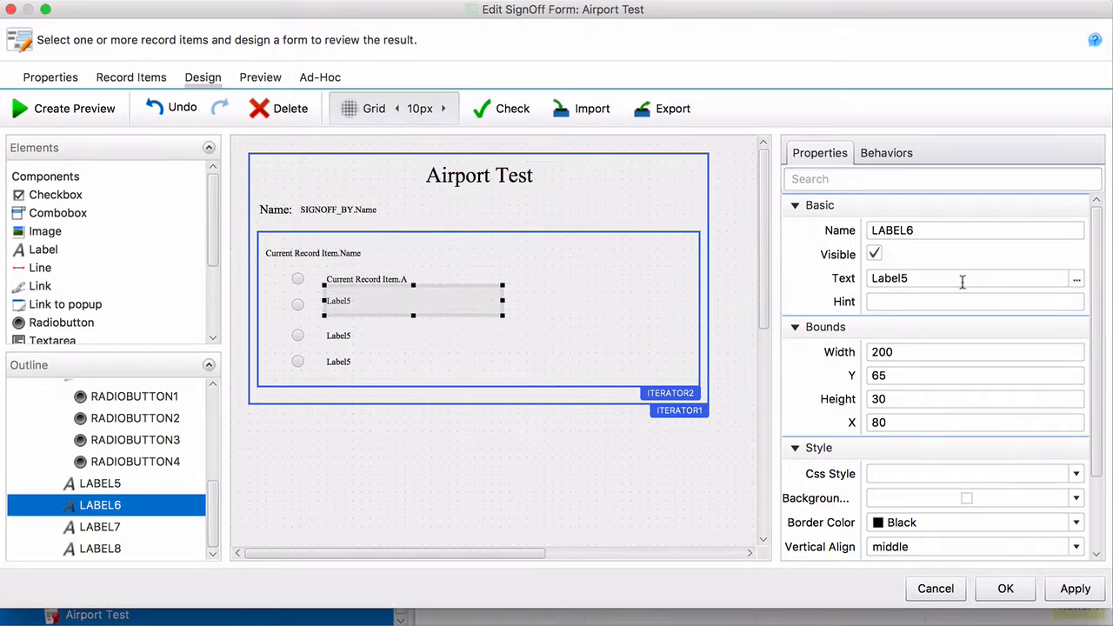
click(1076, 278)
click(402, 245)
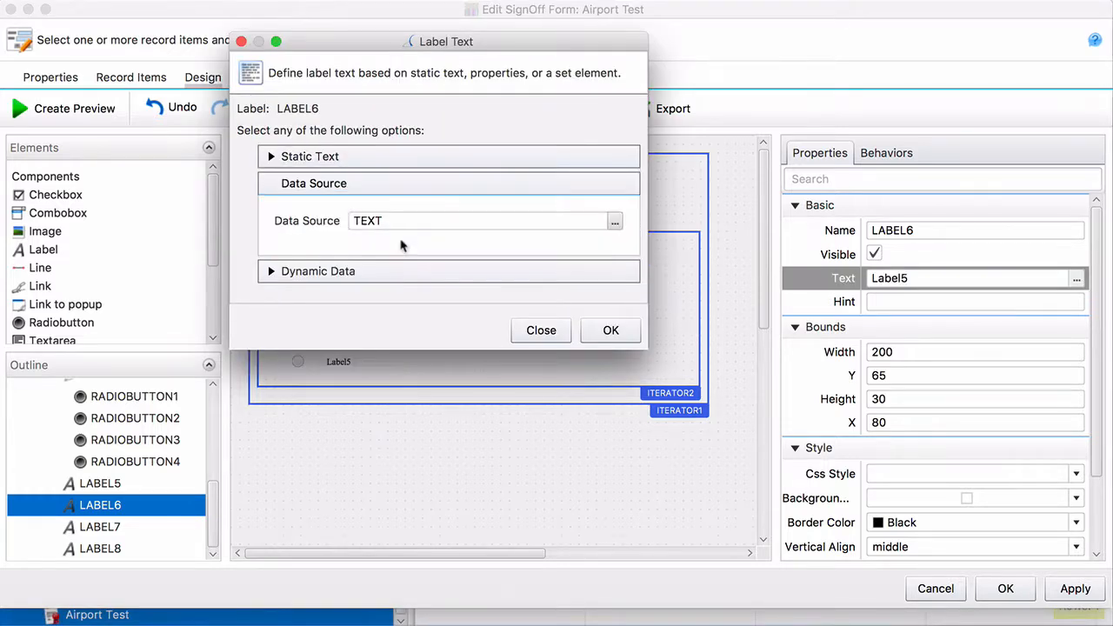
click(615, 223)
click(331, 73)
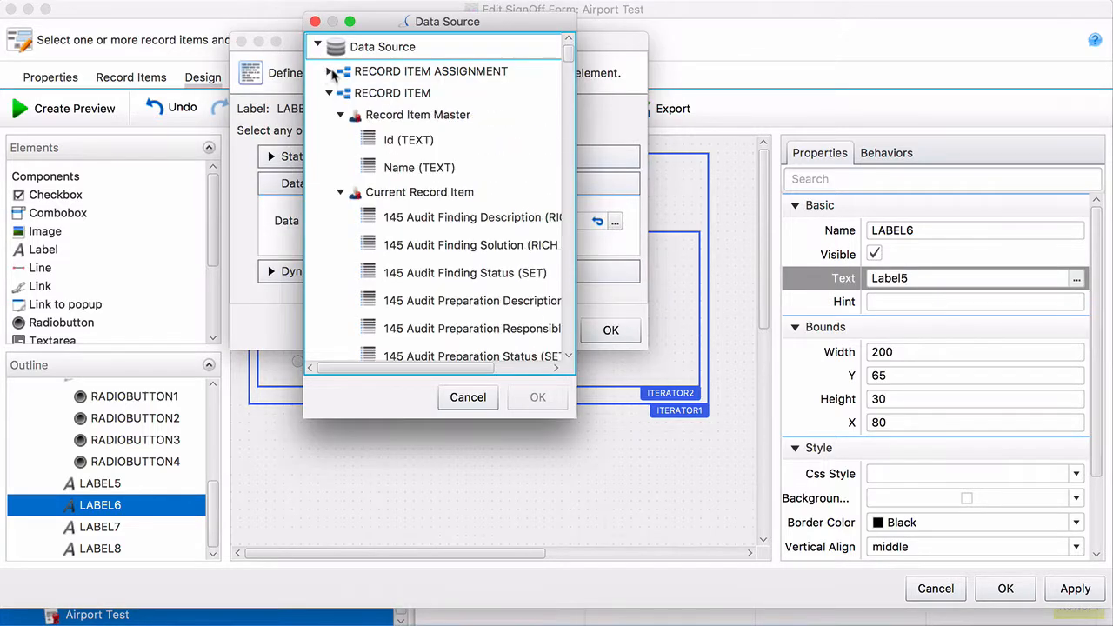
scroll(406, 180, down, 5)
click(409, 160)
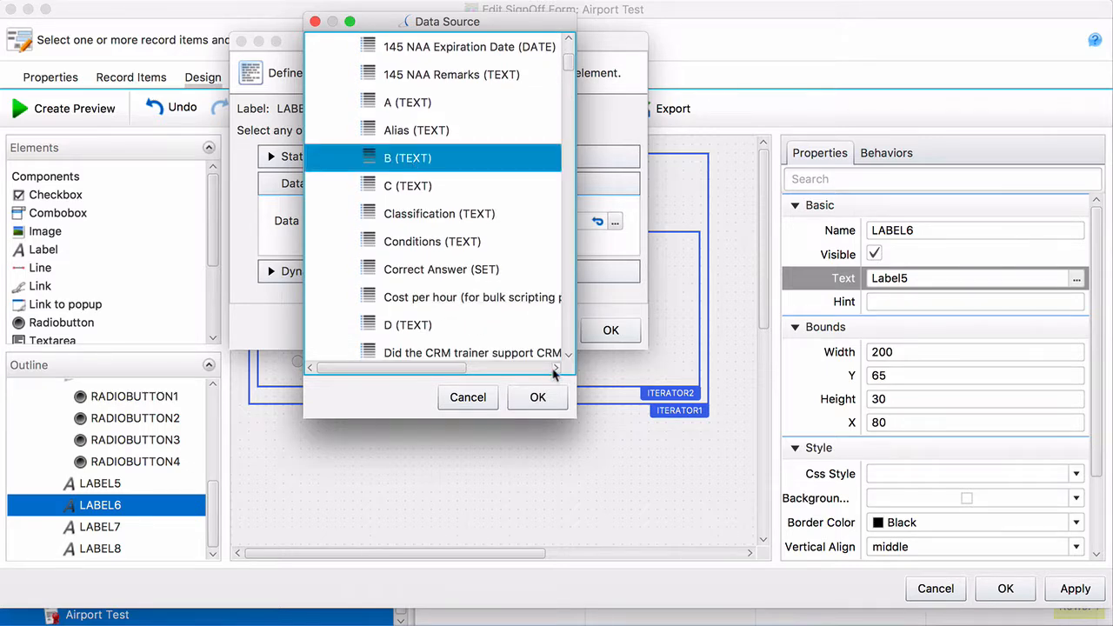
click(539, 396)
click(611, 330)
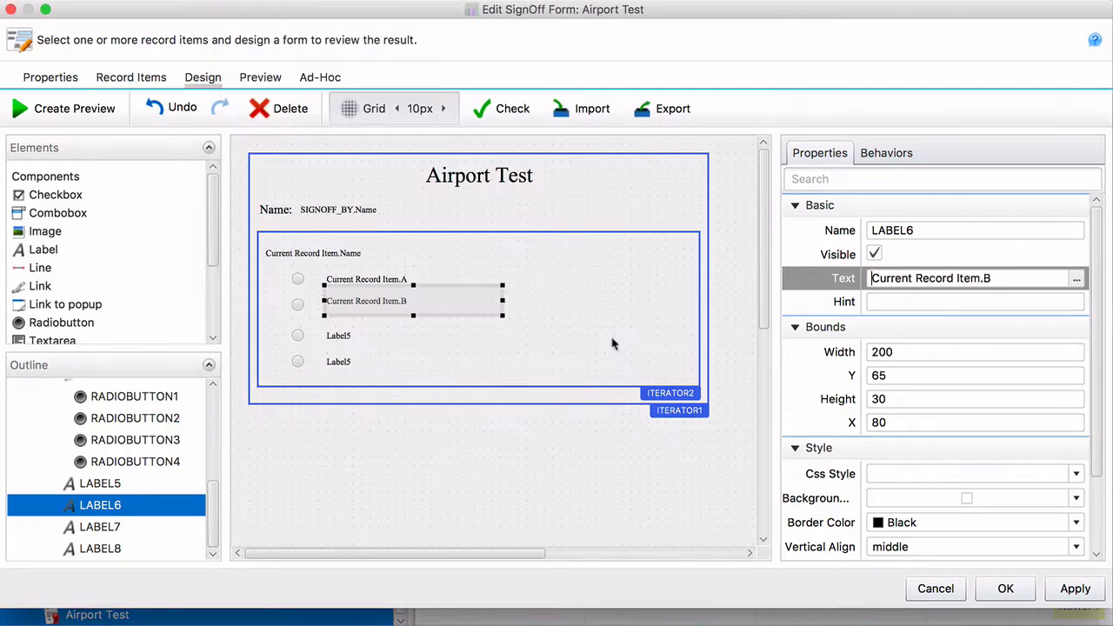
Bind the third answer label's text to Current Record Item.C
click(360, 341)
click(1076, 279)
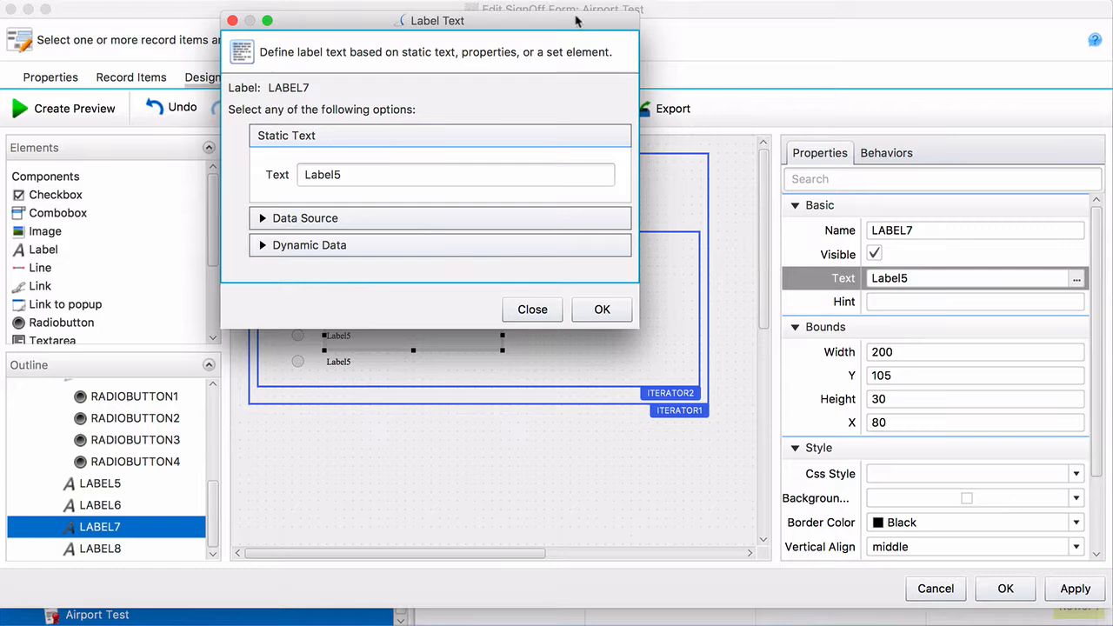
click(339, 223)
click(604, 200)
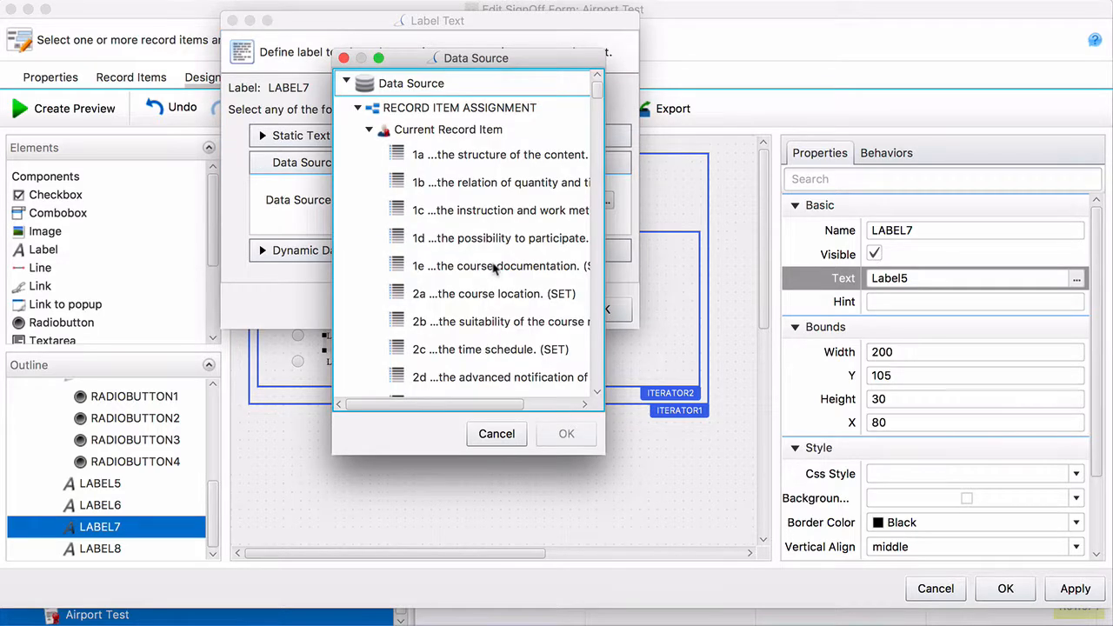
click(357, 107)
scroll(500, 251, down, 5)
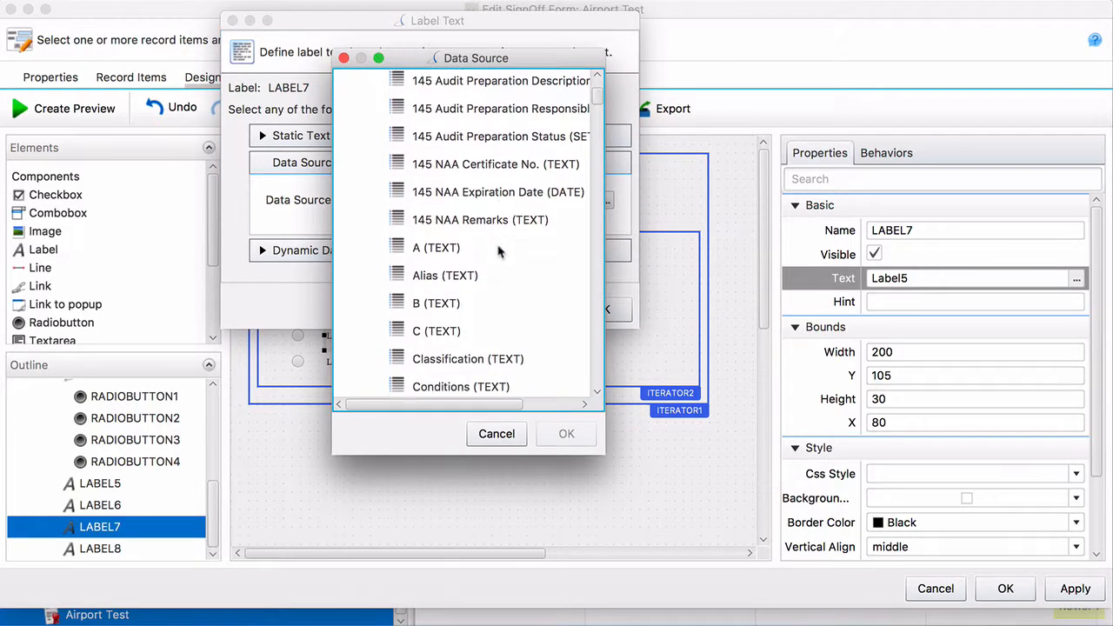
scroll(500, 251, down, 1)
click(448, 291)
click(566, 434)
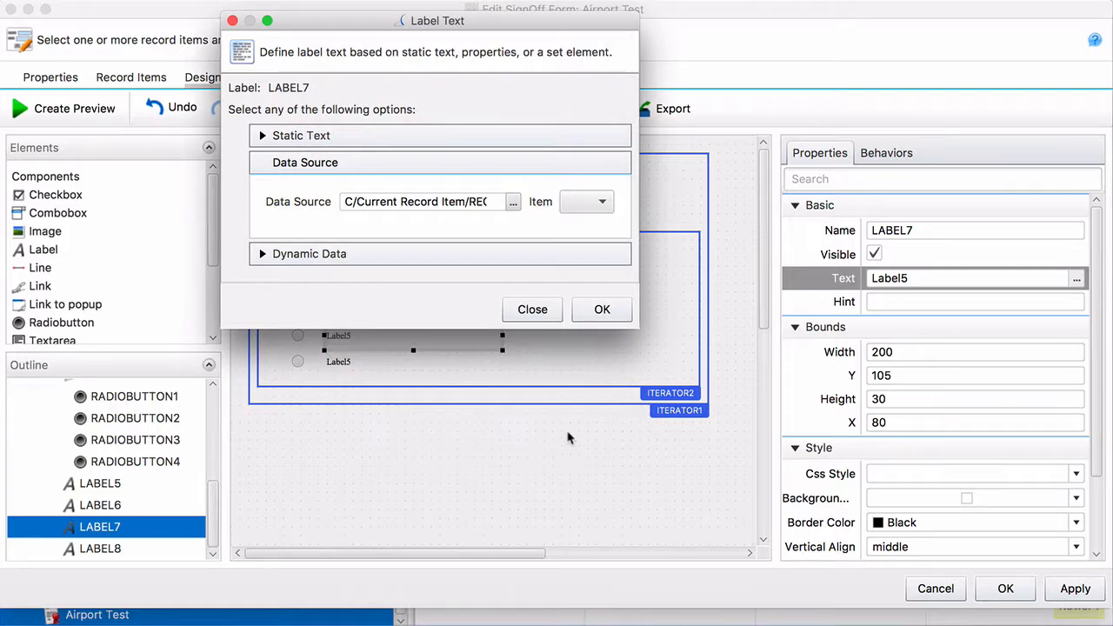
click(615, 315)
Bind the fourth answer label's text to Current Record Item.D and deselect it
click(400, 365)
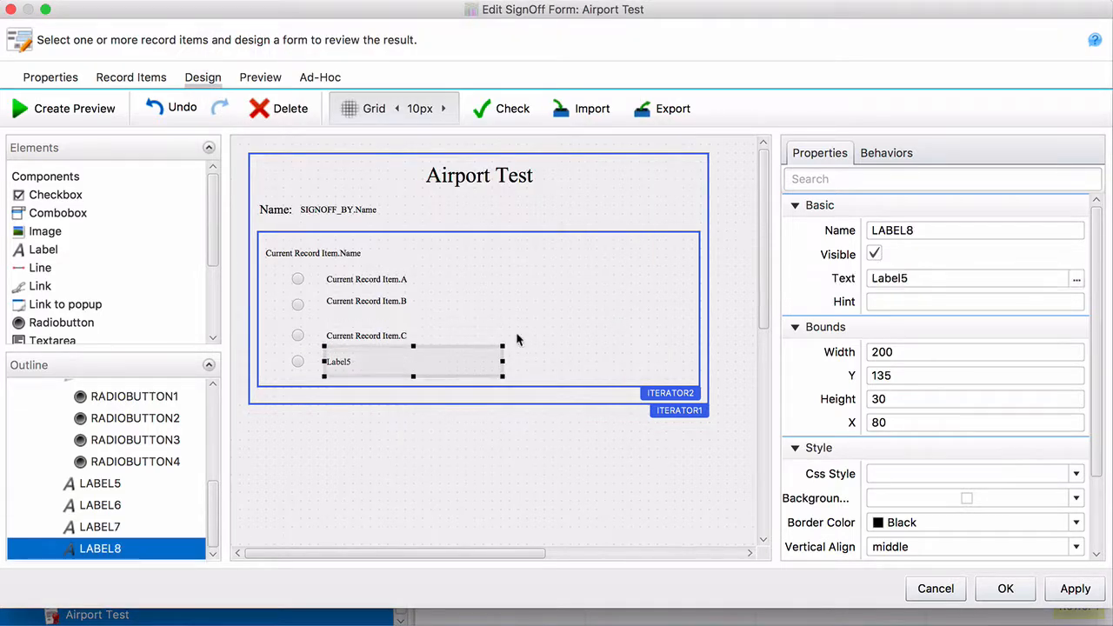
click(1076, 279)
click(457, 253)
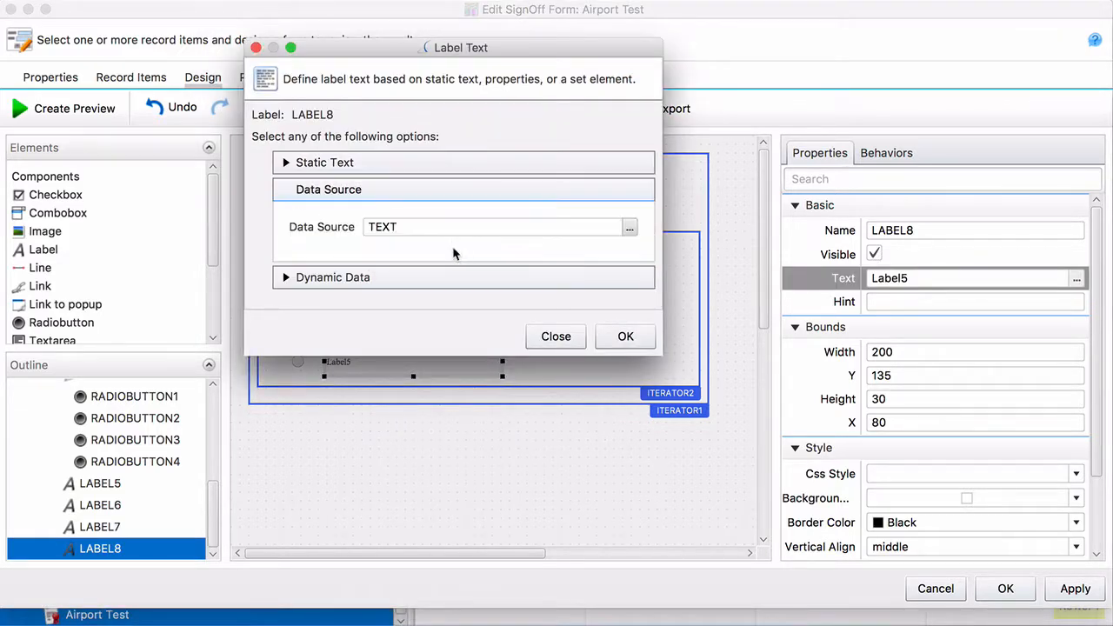
click(629, 227)
scroll(524, 206, down, 5)
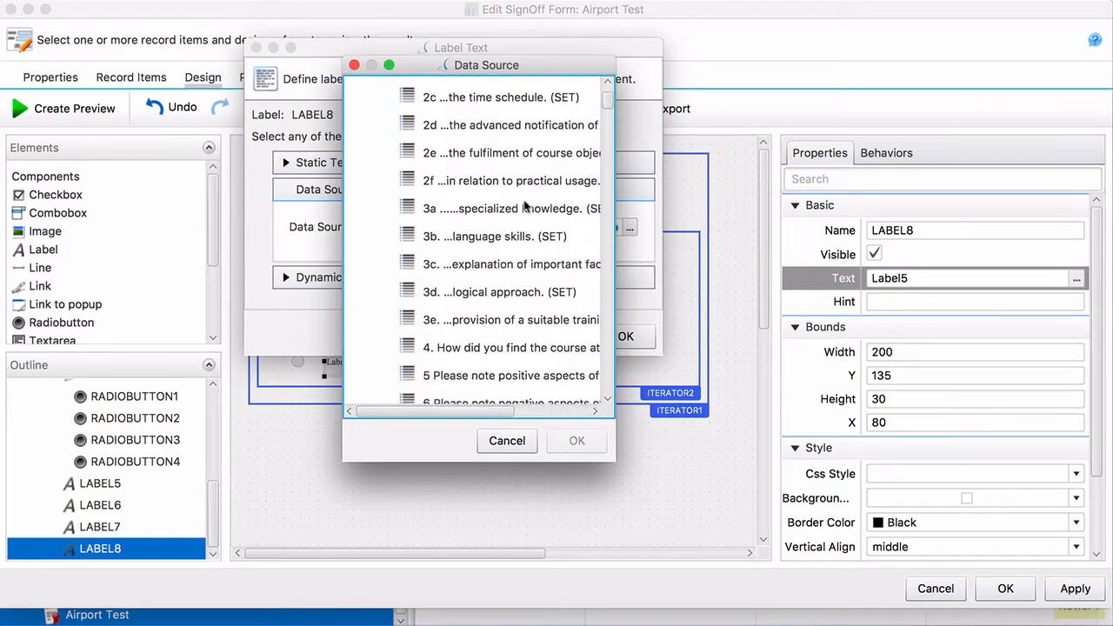
scroll(524, 206, up, 5)
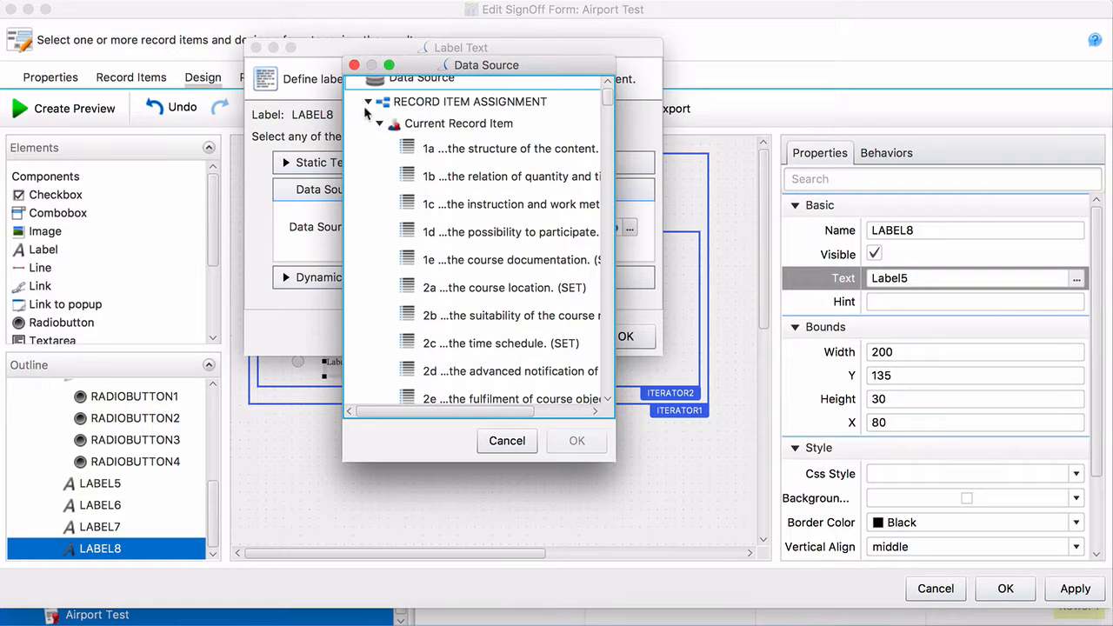
click(367, 104)
scroll(405, 212, down, 10)
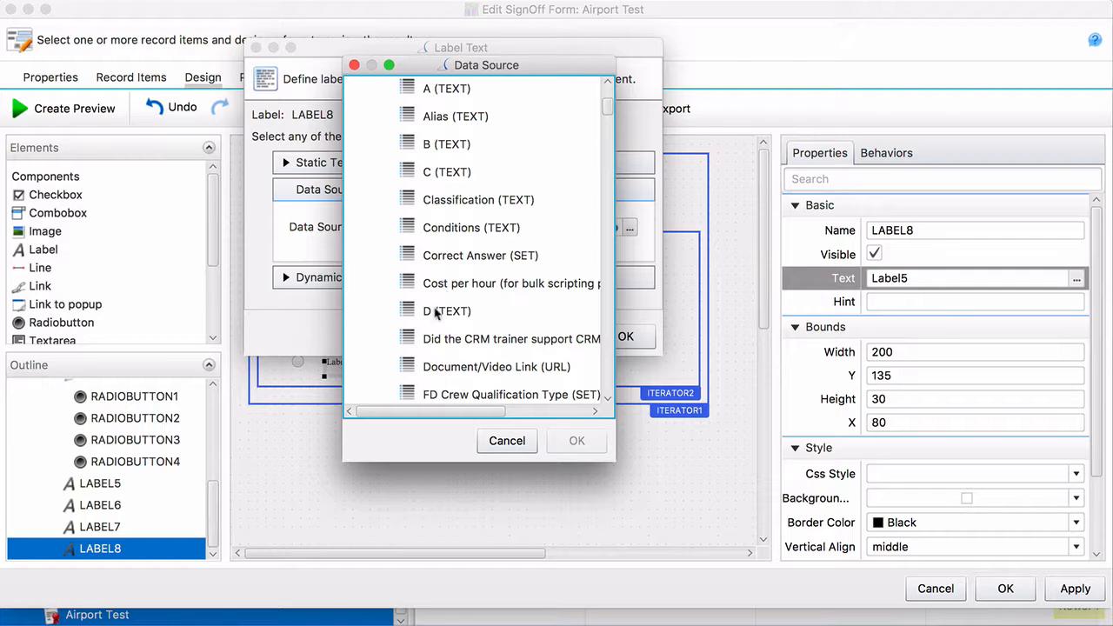
click(437, 311)
click(576, 440)
click(644, 336)
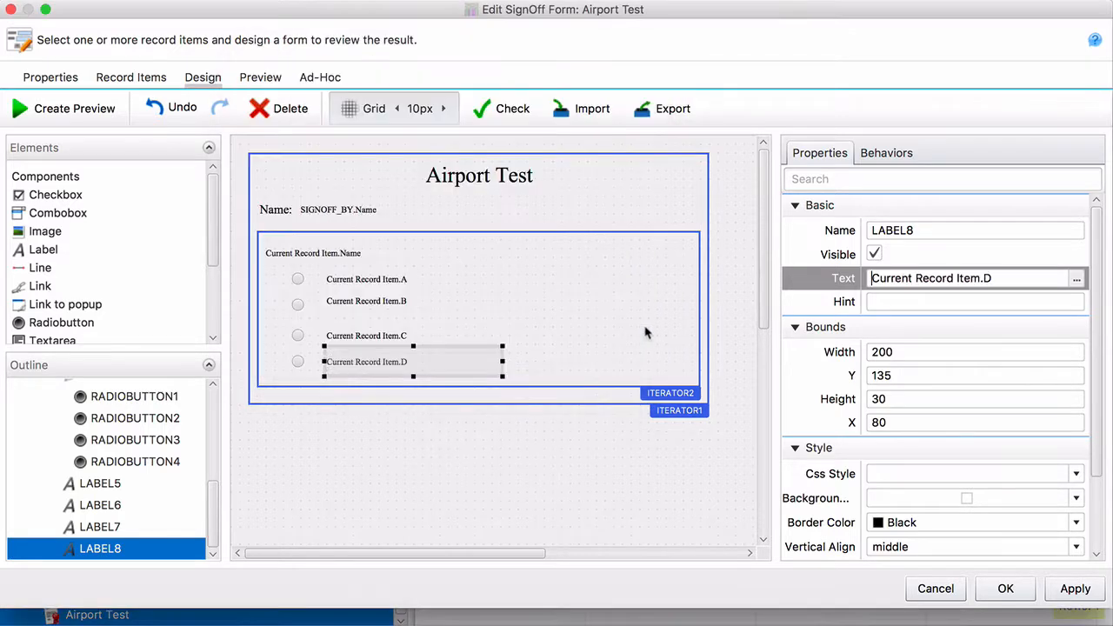
click(427, 423)
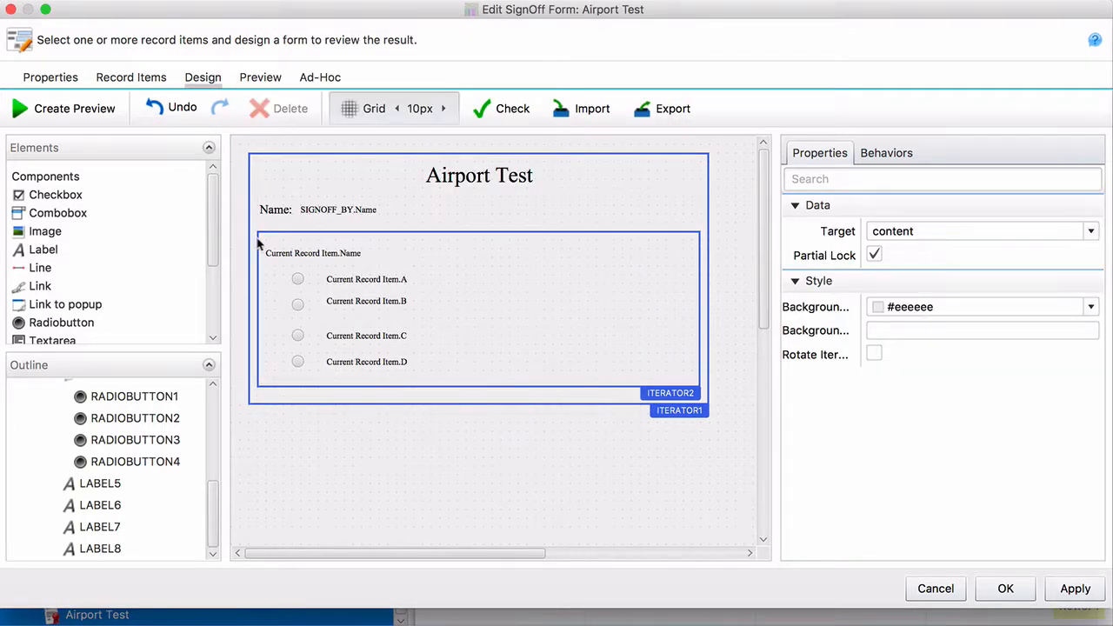
Render a preview of the Airport Test form and scroll through its questions and options
click(74, 108)
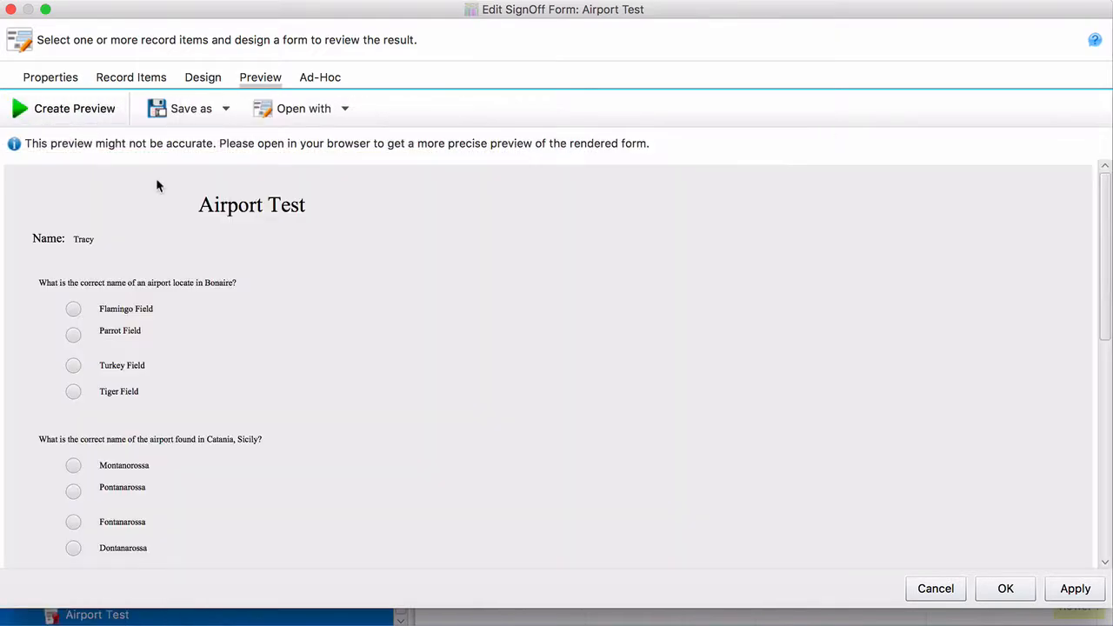
scroll(254, 364, down, 3)
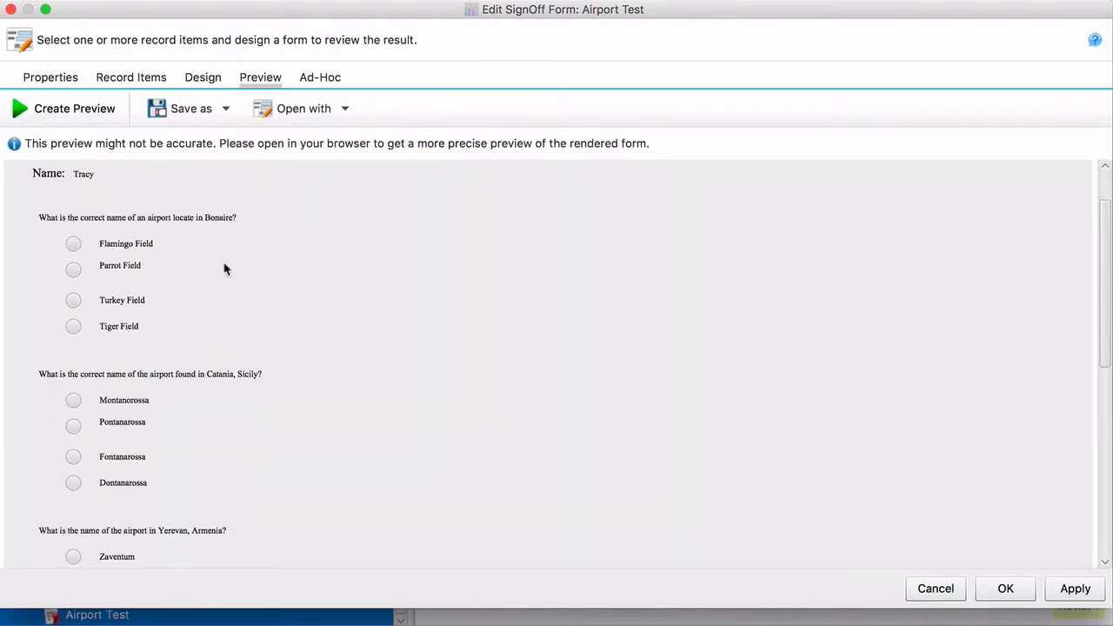
scroll(132, 278, down, 15)
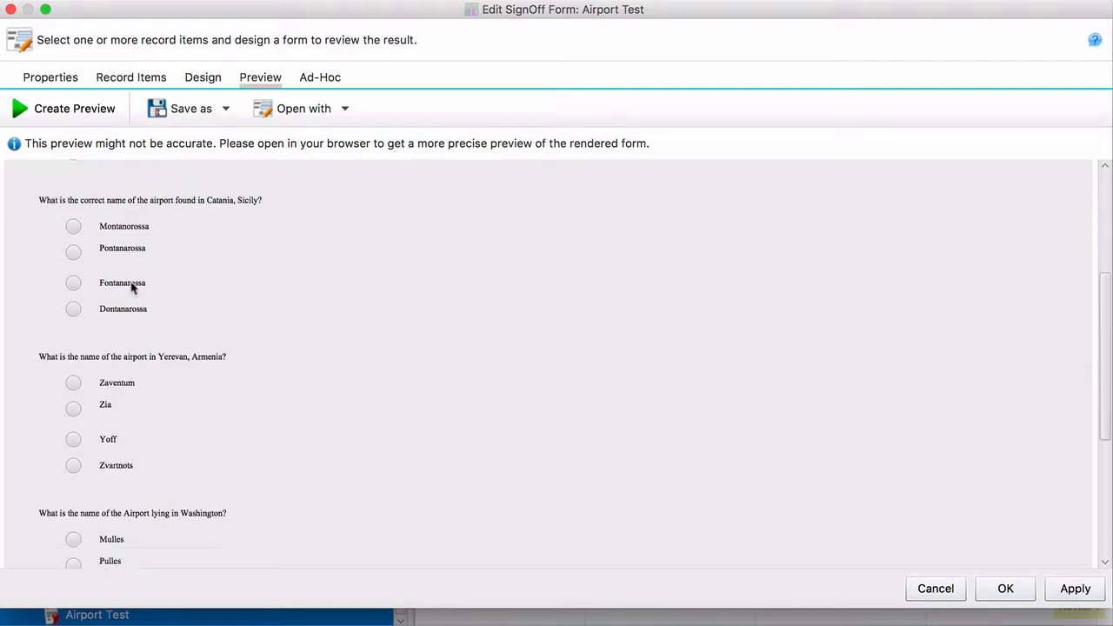
scroll(131, 288, down, 1)
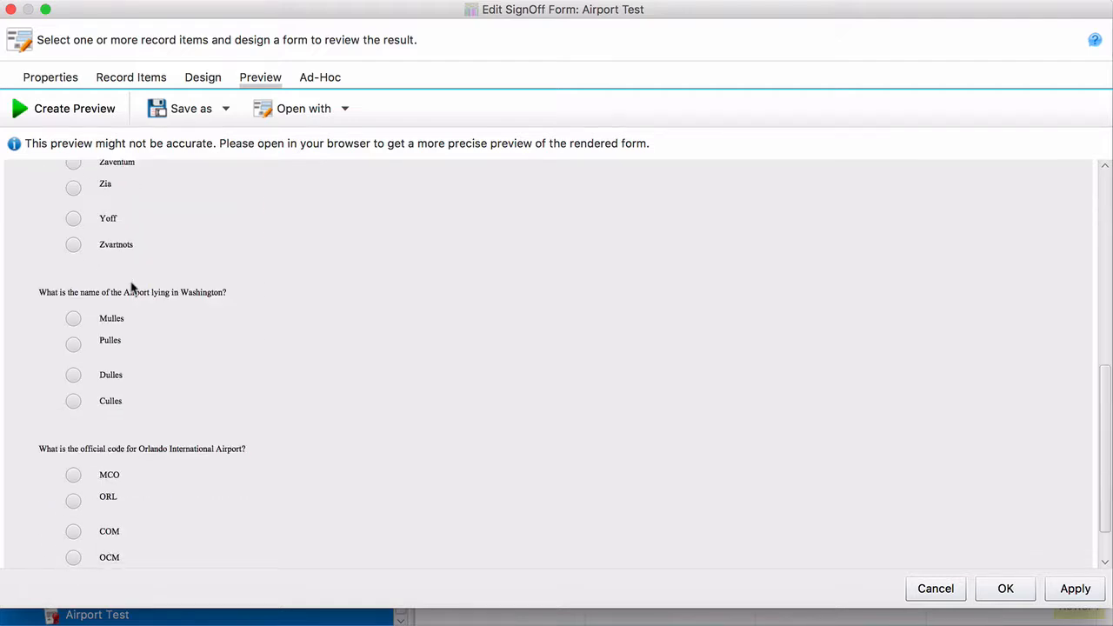
Check the option B label in Design, re-preview the form, then save and close the editor
click(208, 82)
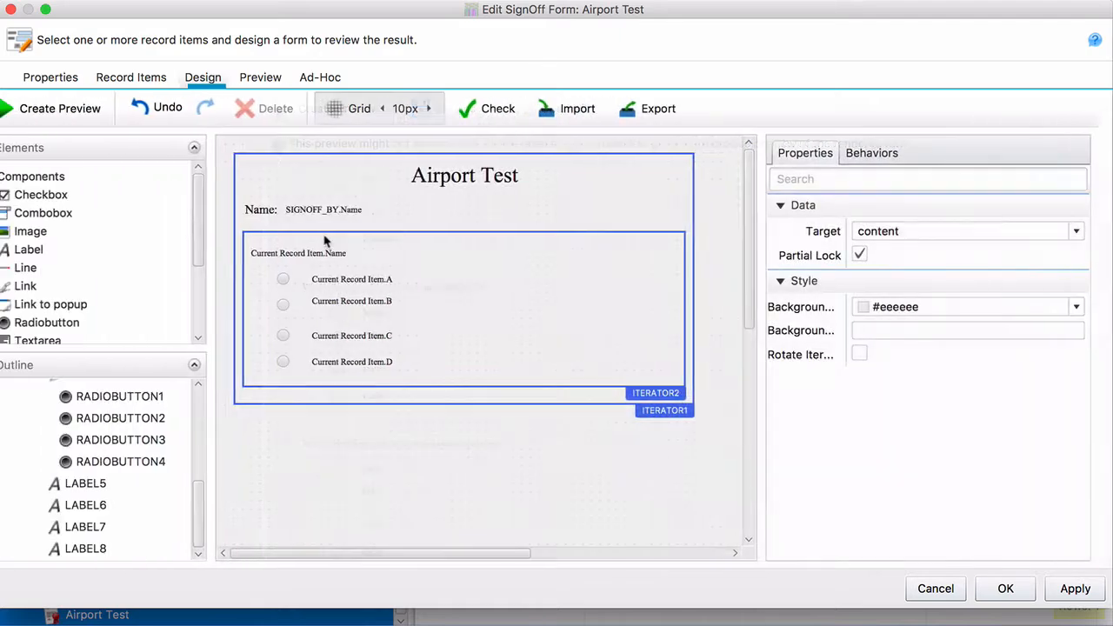
click(385, 302)
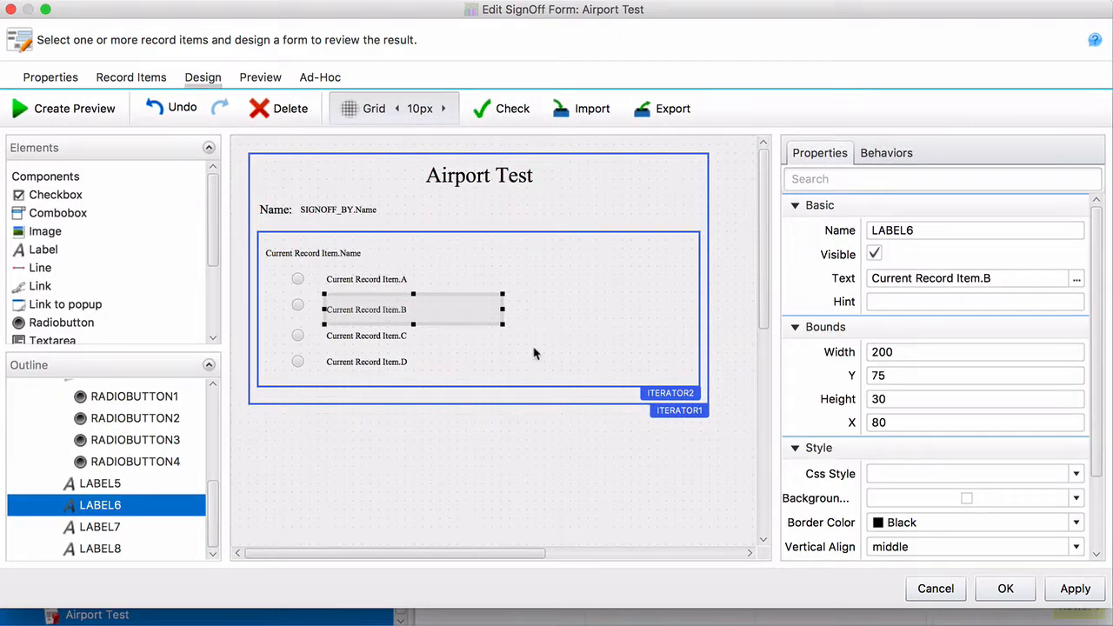
click(75, 109)
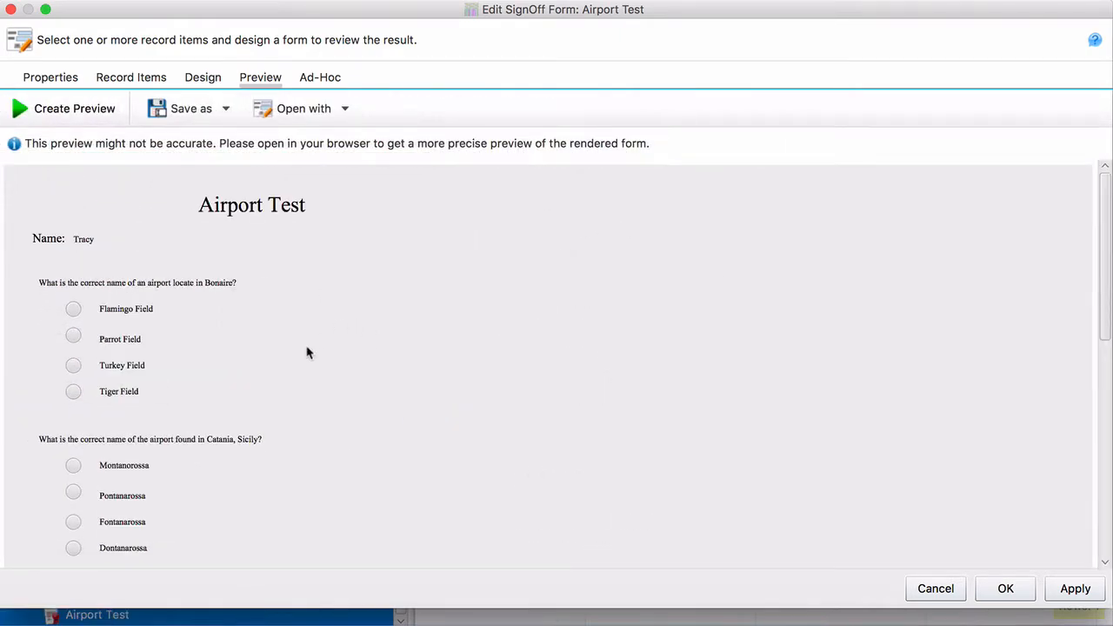
scroll(306, 352, down, 10)
scroll(306, 352, up, 10)
click(1028, 588)
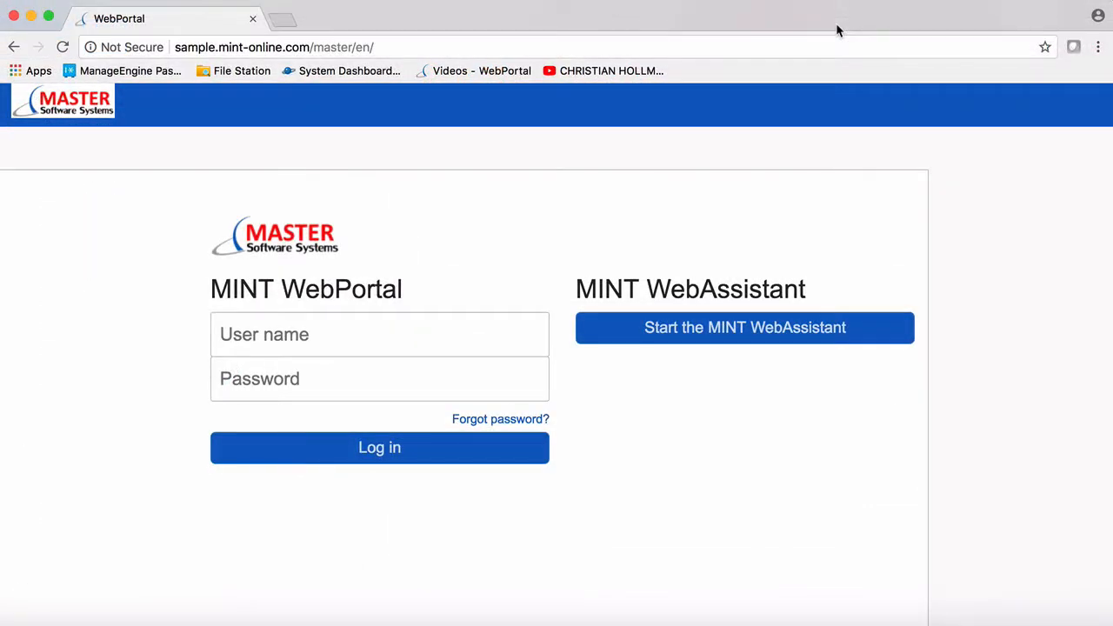
Log in to MINT WebPortal with the portal user name and password
click(355, 325)
text(demo)
key(Tab)
text(d)
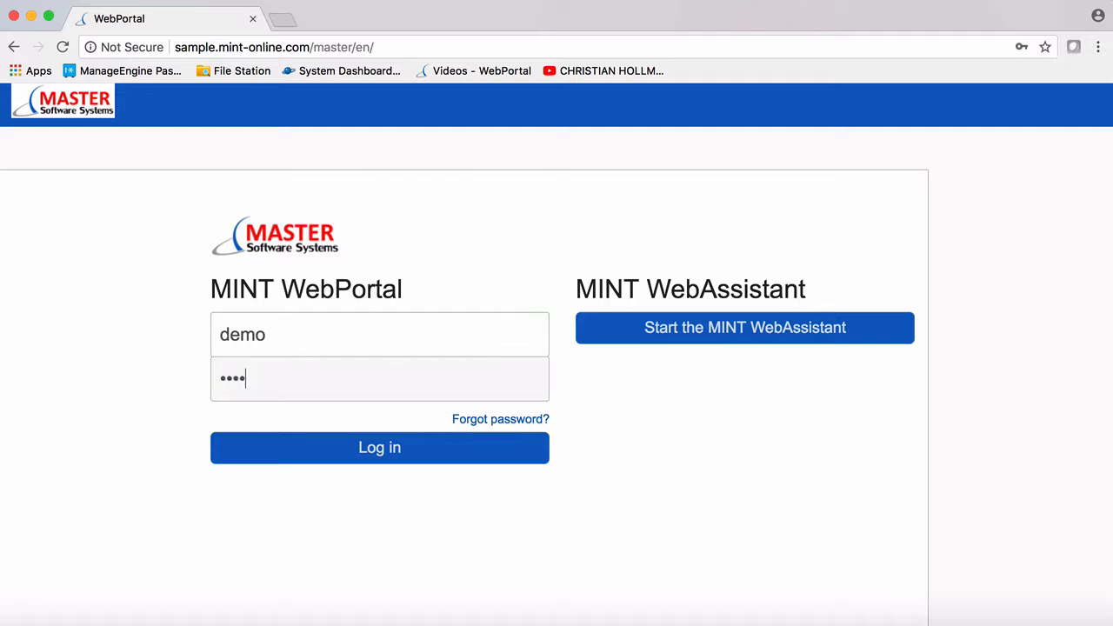
click(379, 447)
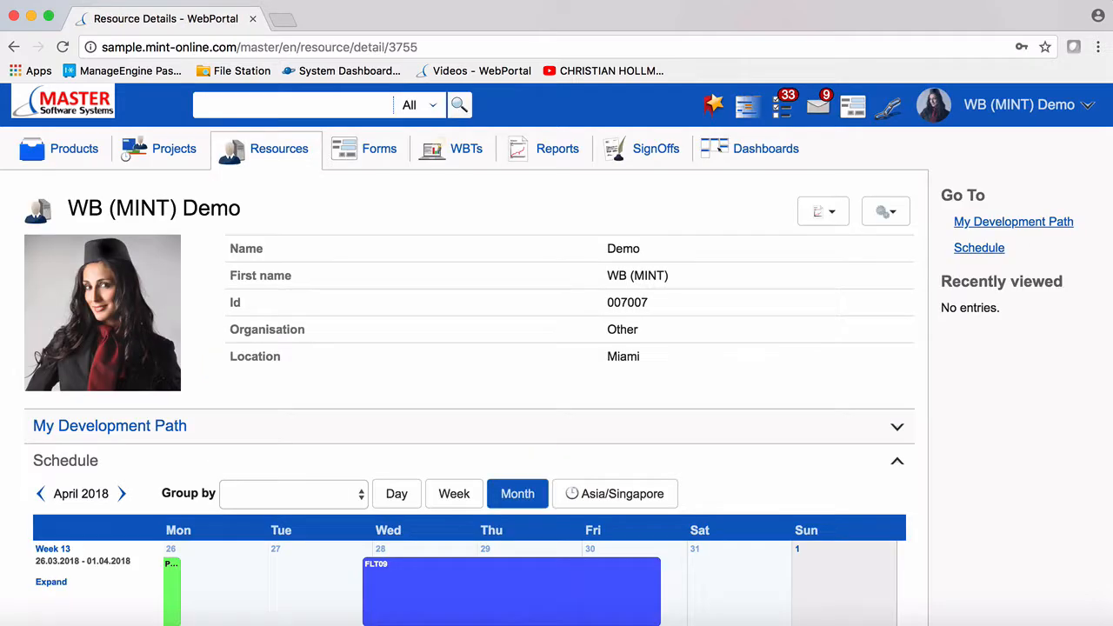
Filter the Forms list by 'test' to find the Airport Test form
click(393, 153)
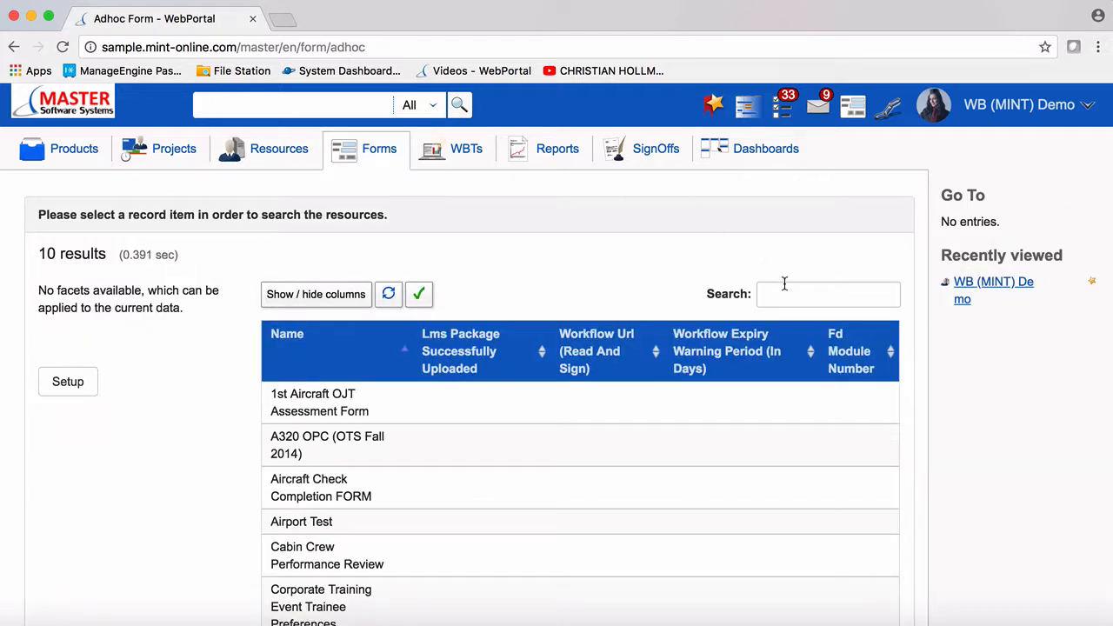
click(769, 294)
text(test)
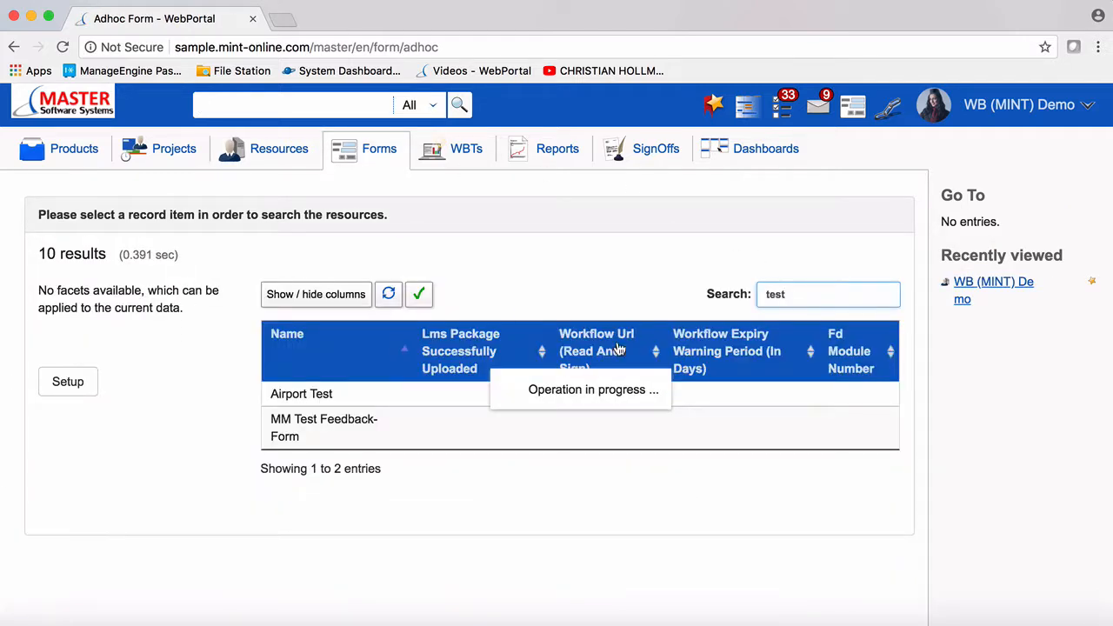
Open the Airport Test form and answer Flamingo Field for Bonaire and Pontanarossa for Catania
click(313, 395)
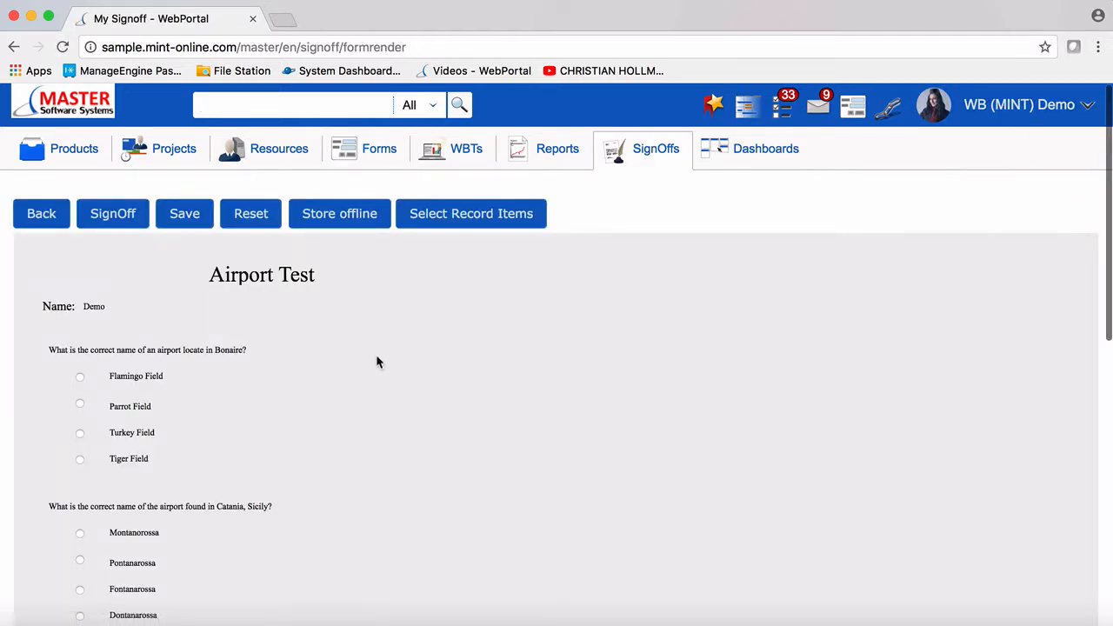
scroll(377, 362, down, 3)
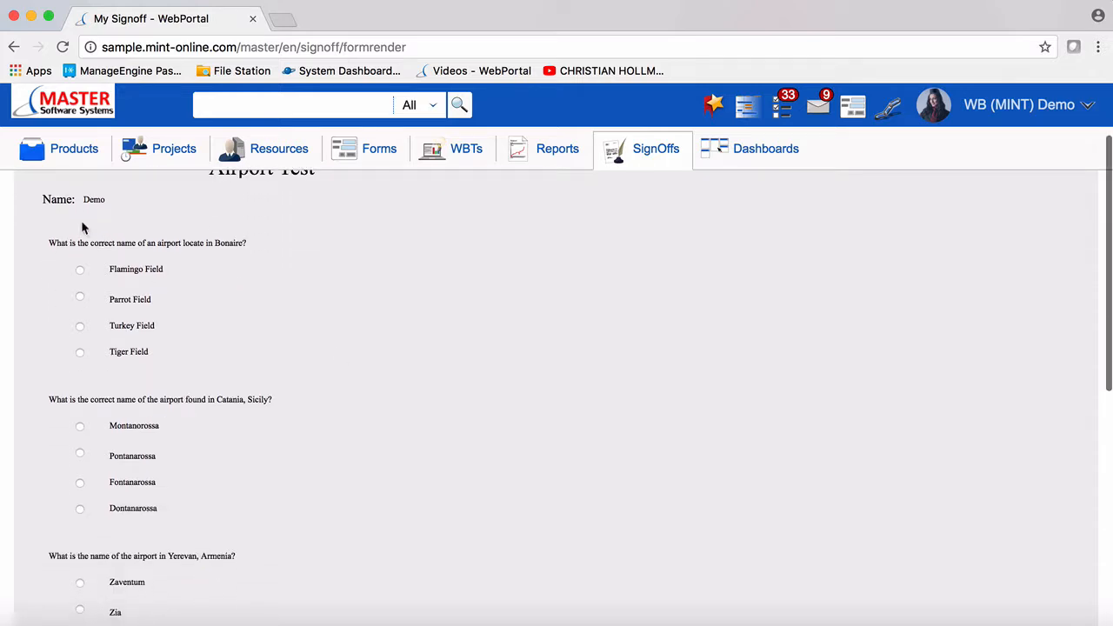
scroll(116, 282, down, 2)
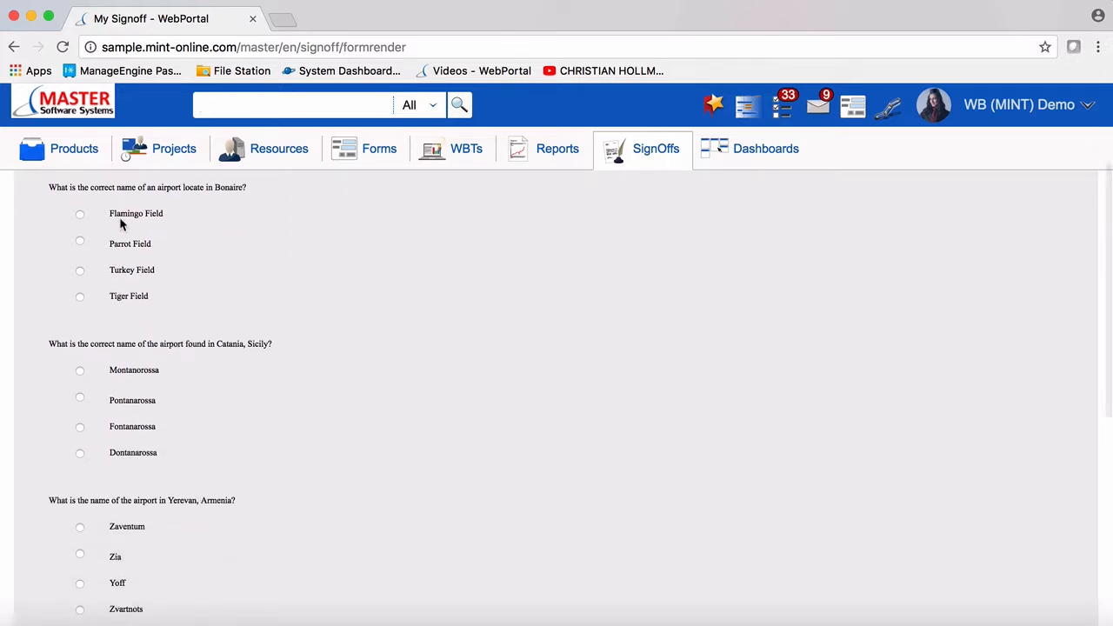
click(80, 215)
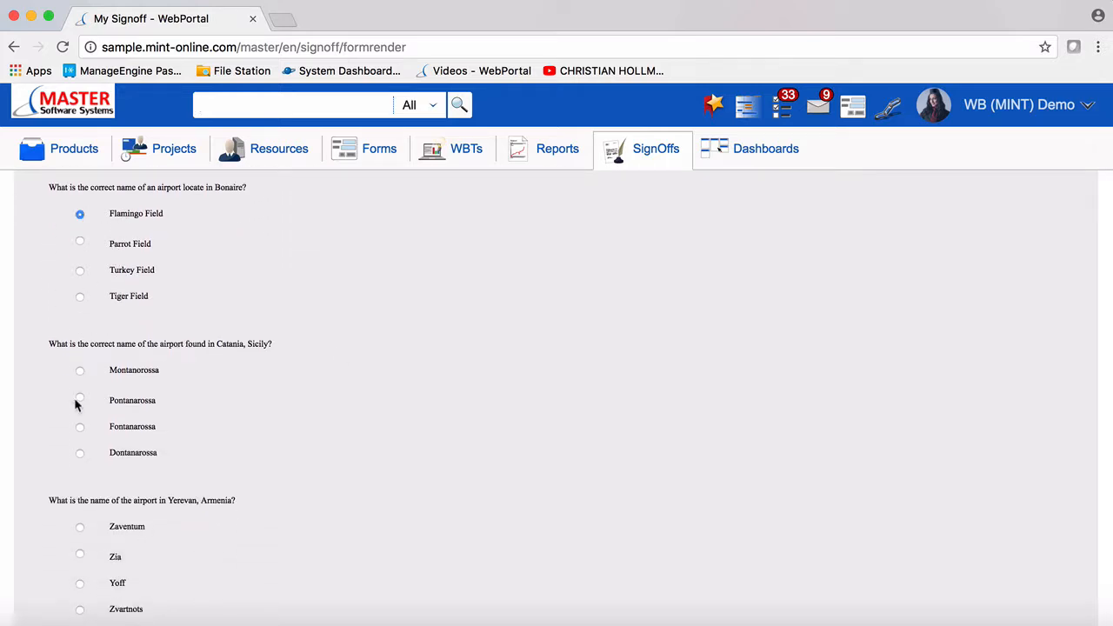
click(80, 399)
Answer Pulles for the Washington question and submit the form for sign-off
scroll(79, 402, down, 5)
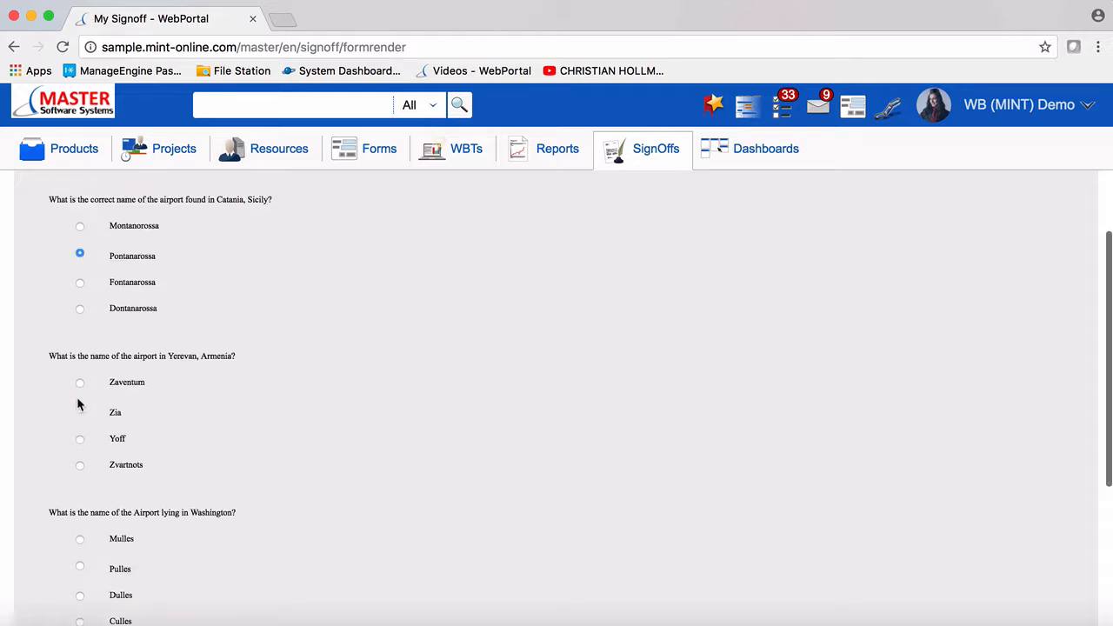
scroll(79, 467, down, 4)
click(80, 459)
scroll(79, 461, down, 4)
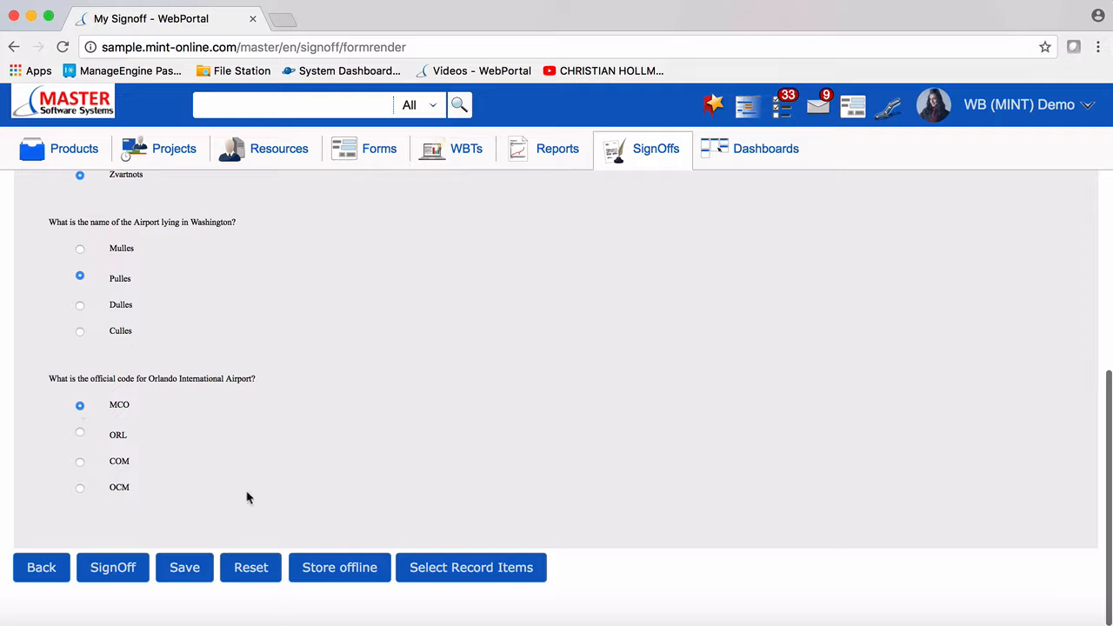
click(124, 566)
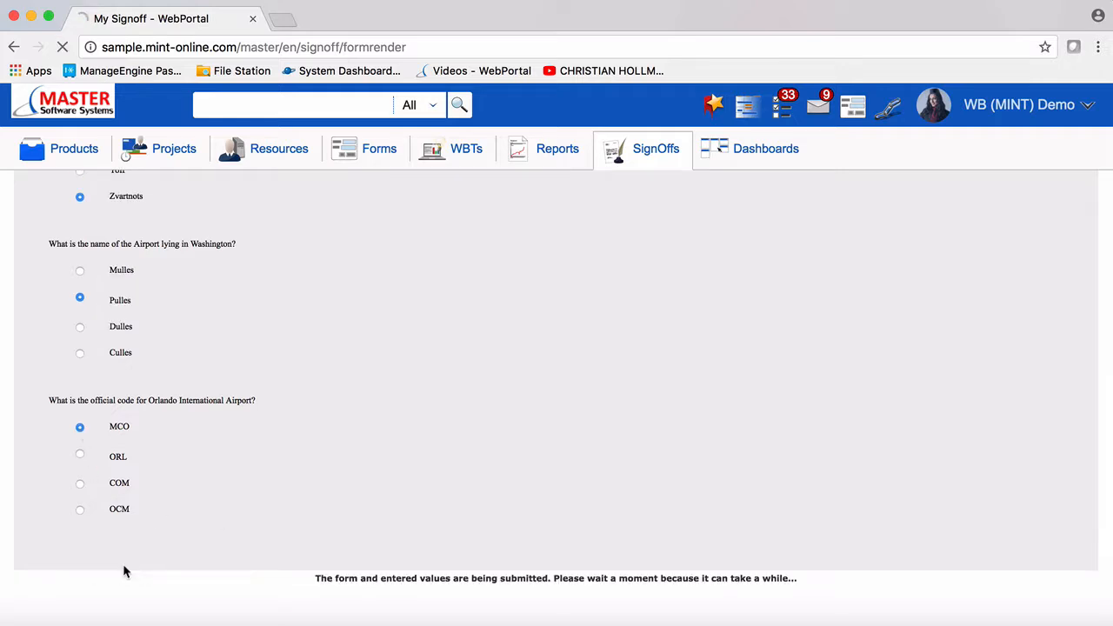